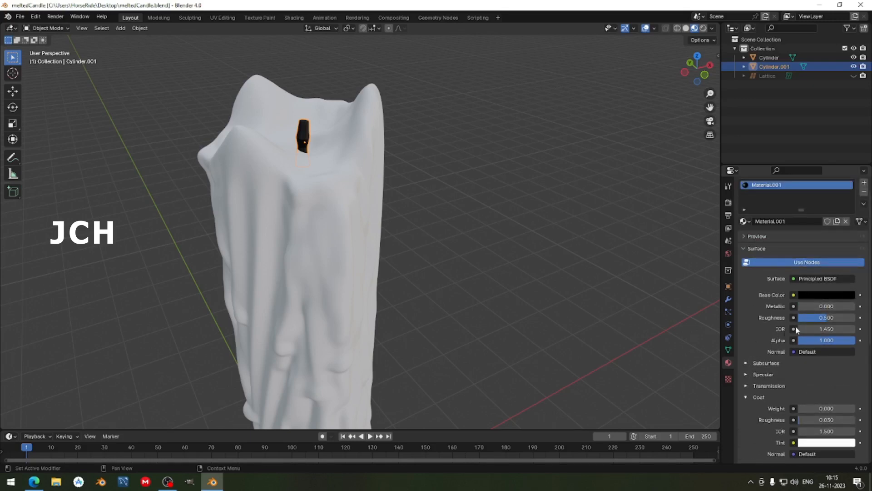
# - Set the wick material's roughness to about 0.894 and lighten its base color to a value of about 0.010
pyautogui.moveTo(813, 318); pyautogui.dragTo(847, 318)
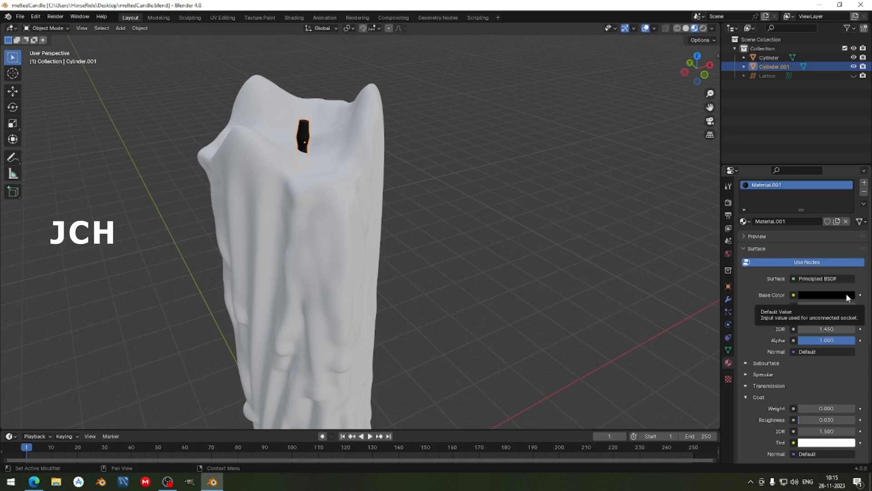
pyautogui.click(846, 296)
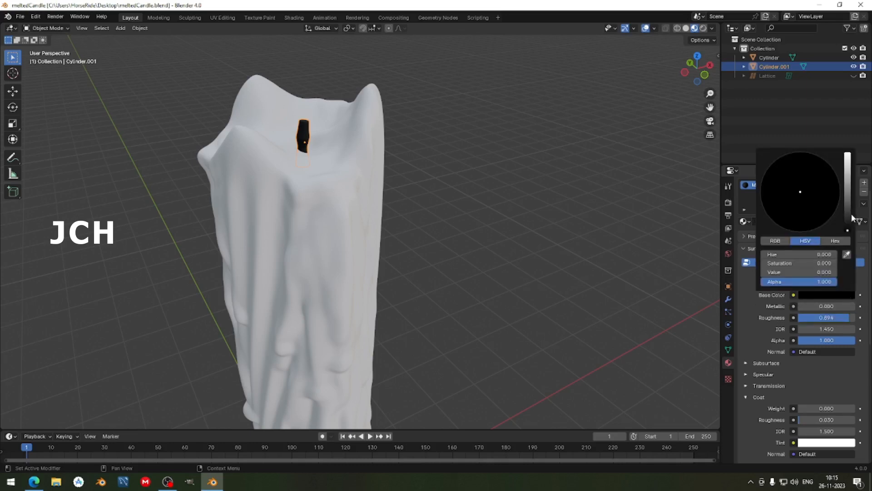
pyautogui.moveTo(850, 220)
pyautogui.mouseDown()
pyautogui.moveTo(848, 200)
pyautogui.moveTo(848, 220)
pyautogui.mouseUp()
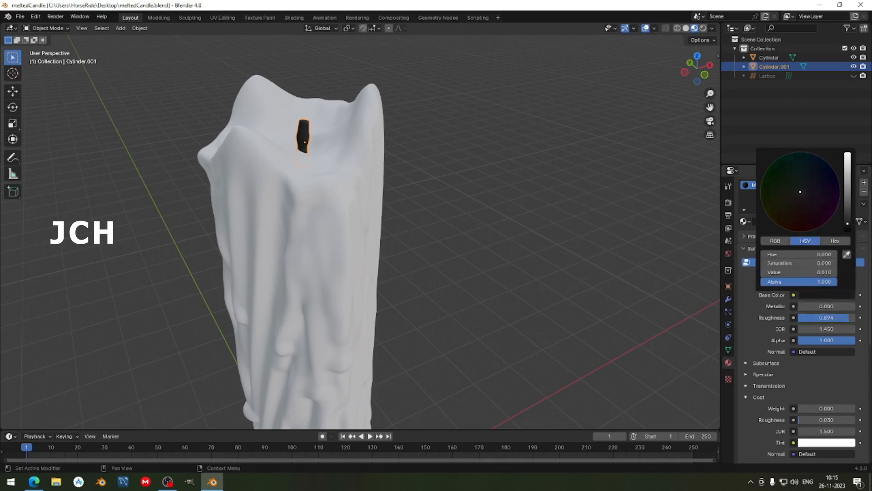
# - Select the candle body and create a new material for it
pyautogui.moveTo(345, 136); pyautogui.dragTo(321, 209, button='middle')
pyautogui.click(342, 133)
pyautogui.moveTo(308, 164); pyautogui.dragTo(329, 230, button='middle')
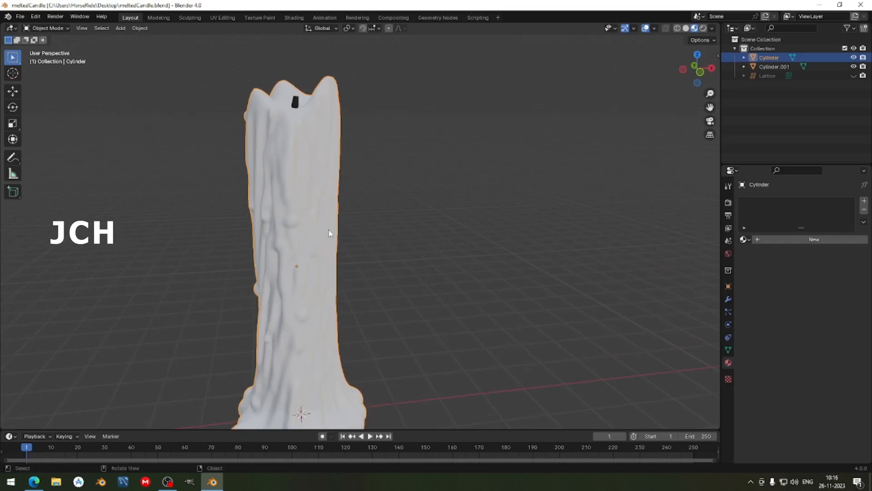
pyautogui.click(798, 238)
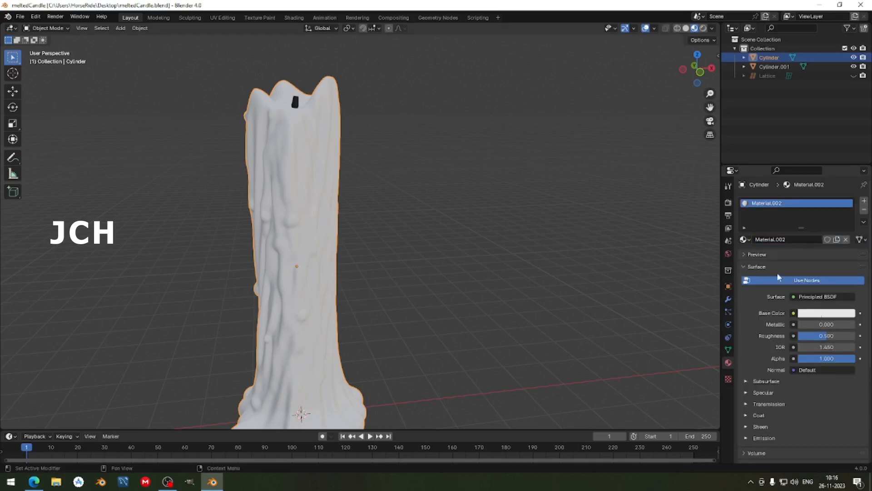
# - Switch to the Shading workspace and show the candle top in Rendered viewport shading
pyautogui.click(296, 17)
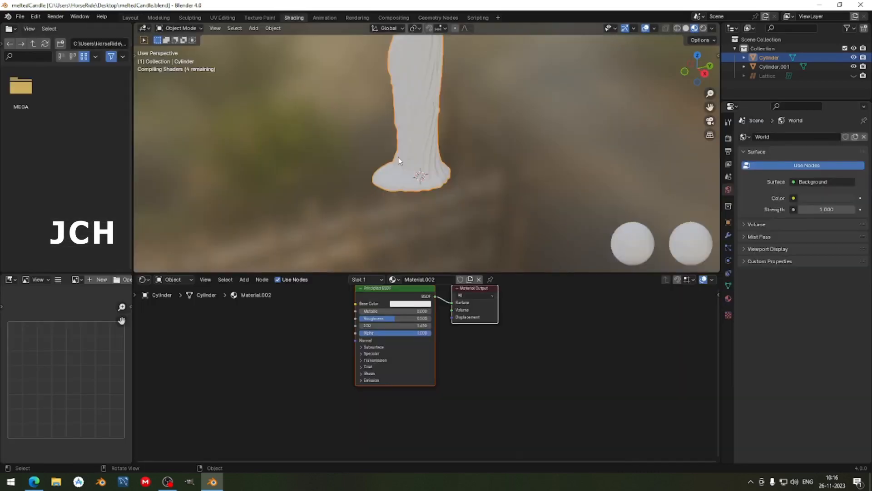
pyautogui.scroll(2, 408, 112)
pyautogui.keyDown('shift'); pyautogui.moveTo(436, 116); pyautogui.dragTo(399, 173, button='middle'); pyautogui.keyUp('shift')
pyautogui.scroll(3, 420, 217)
pyautogui.press('z')
pyautogui.click(381, 71)
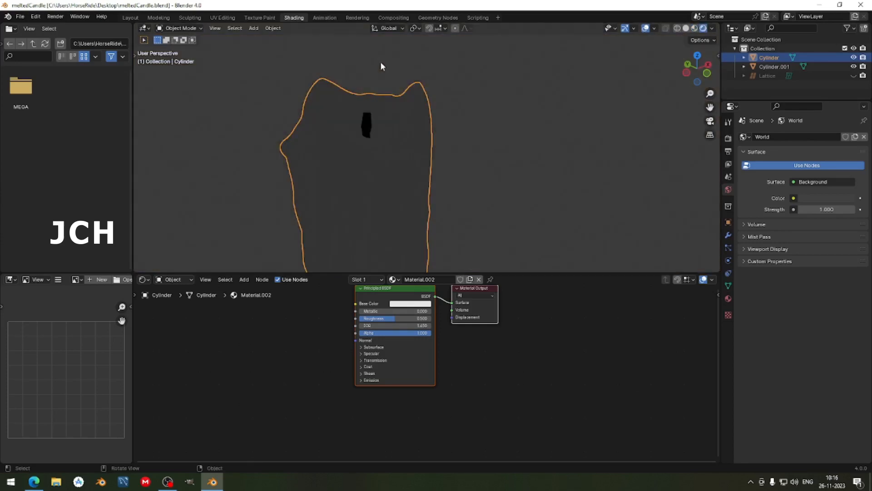
# - Add a sun light to the scene to illuminate the candle
pyautogui.hotkey('shift', 'a')
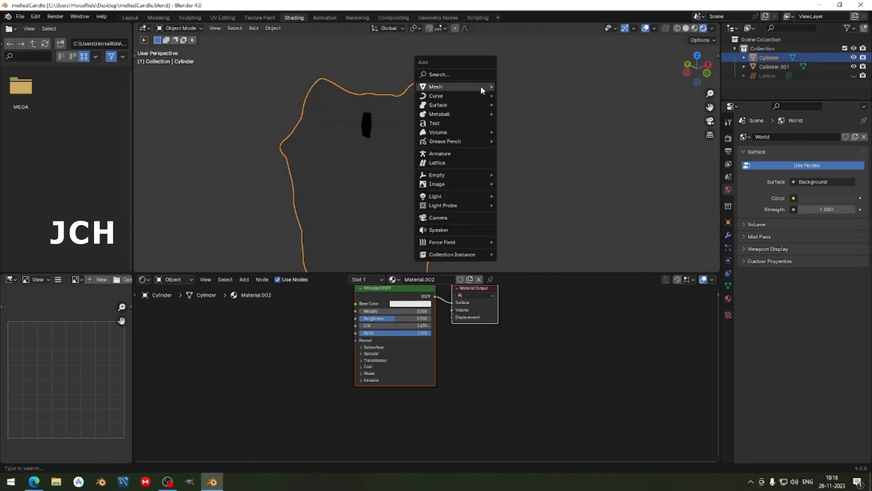
pyautogui.moveTo(481, 86)
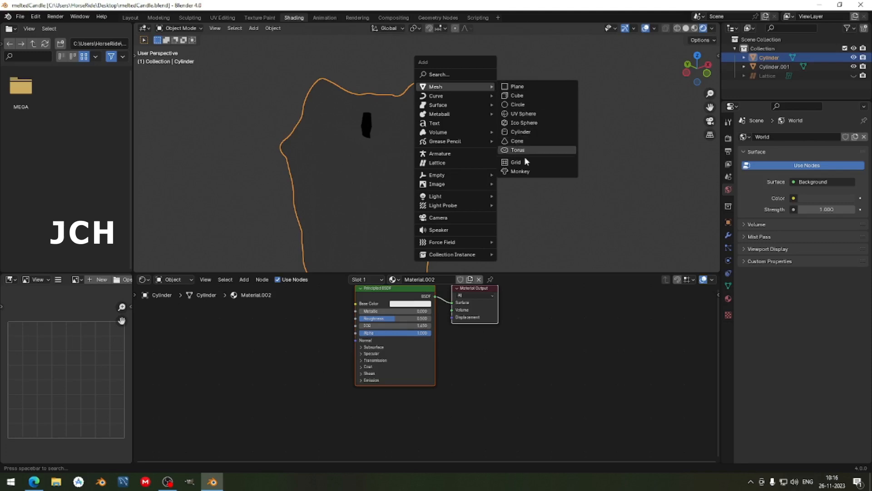
pyautogui.moveTo(473, 178)
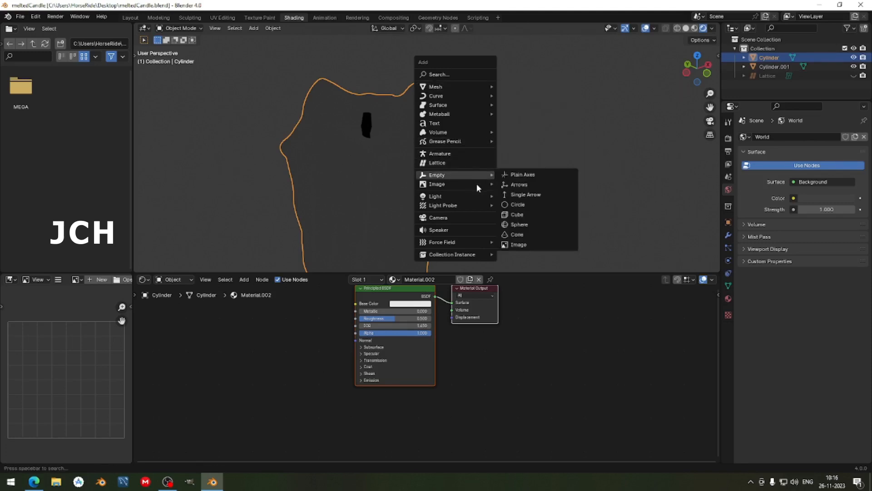
pyautogui.moveTo(474, 196)
pyautogui.click(526, 206)
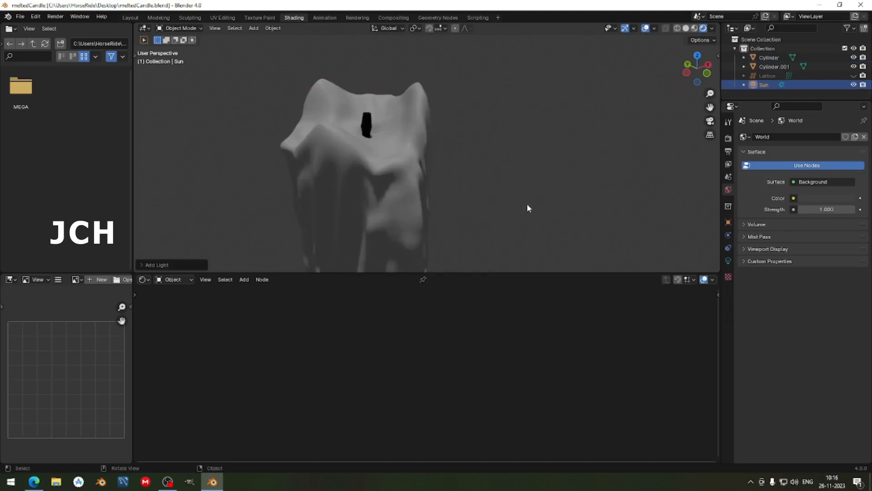
pyautogui.scroll(-6, 507, 172)
pyautogui.scroll(4, 494, 155)
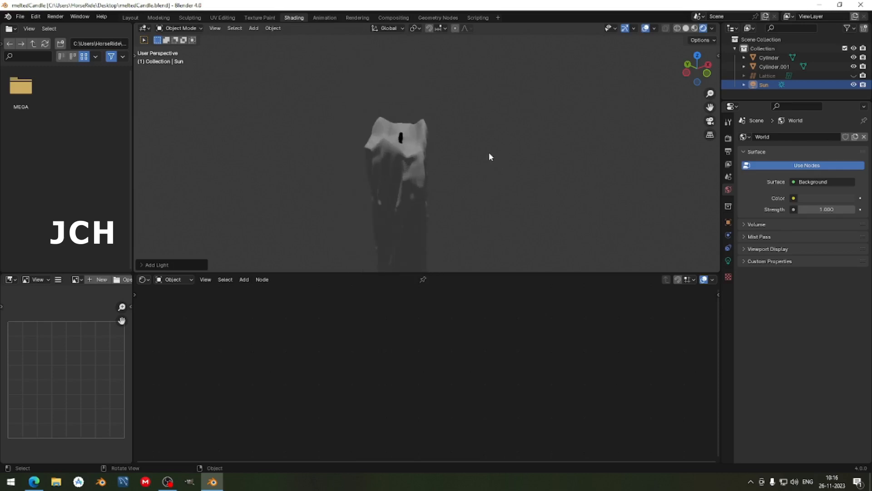
# - Rotate the sun light by about -42 degrees and set its strength to 2
pyautogui.press('r')
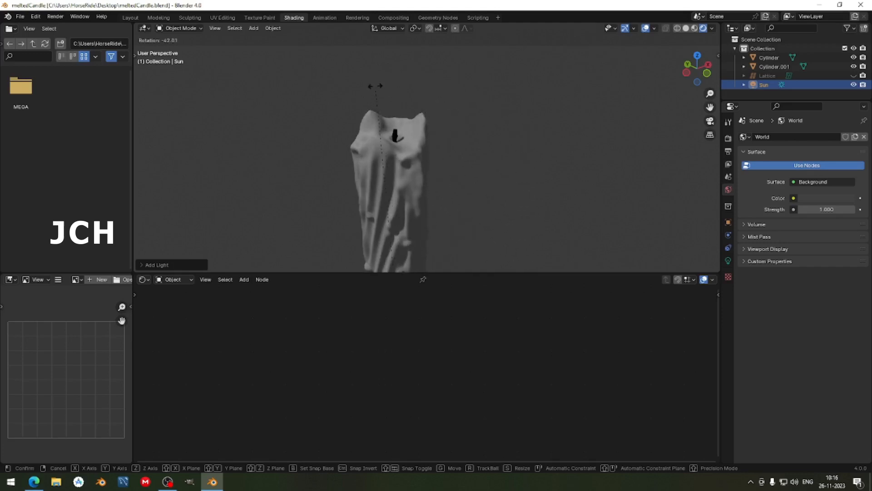
pyautogui.click(351, 95)
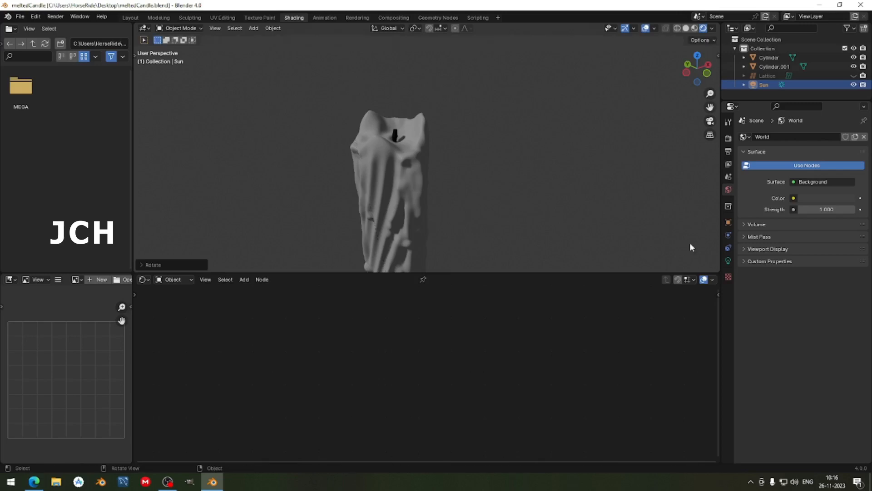
pyautogui.click(728, 260)
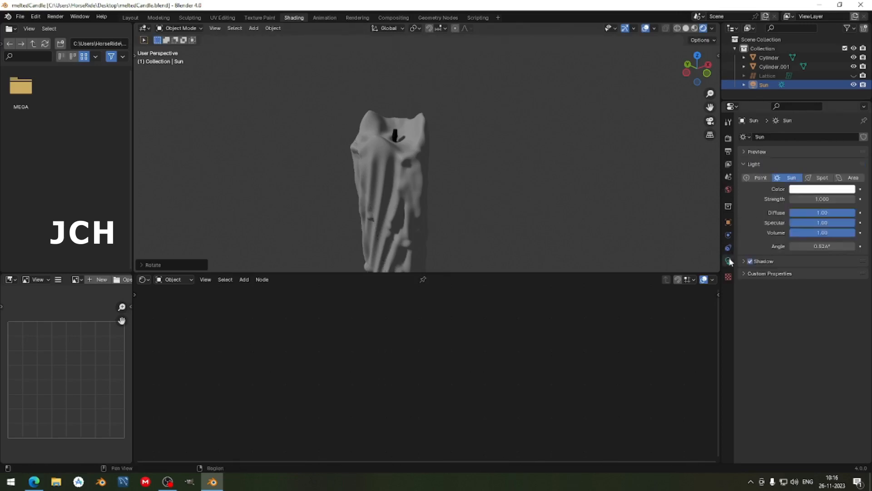
pyautogui.click(823, 199)
pyautogui.write('2')
pyautogui.press('Return')
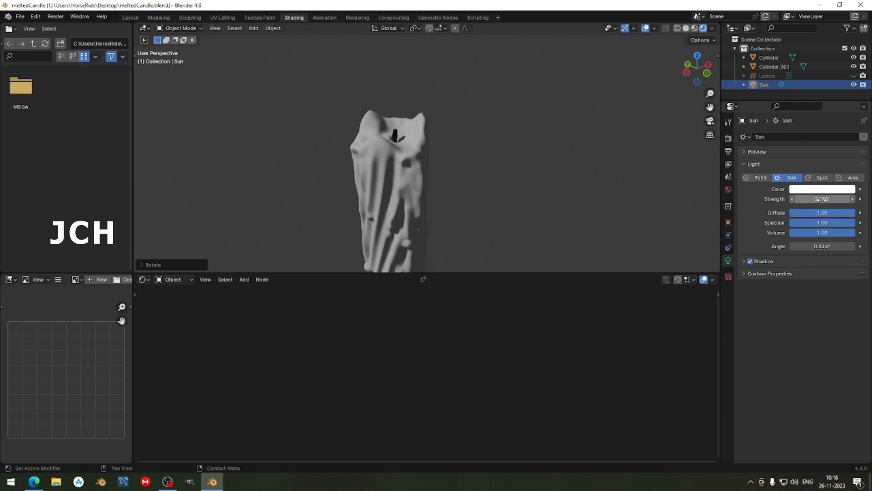
# - Select the candle body and expand the Subsurface settings in its Principled BSDF node
pyautogui.moveTo(432, 104); pyautogui.dragTo(401, 166, button='middle')
pyautogui.click(401, 166)
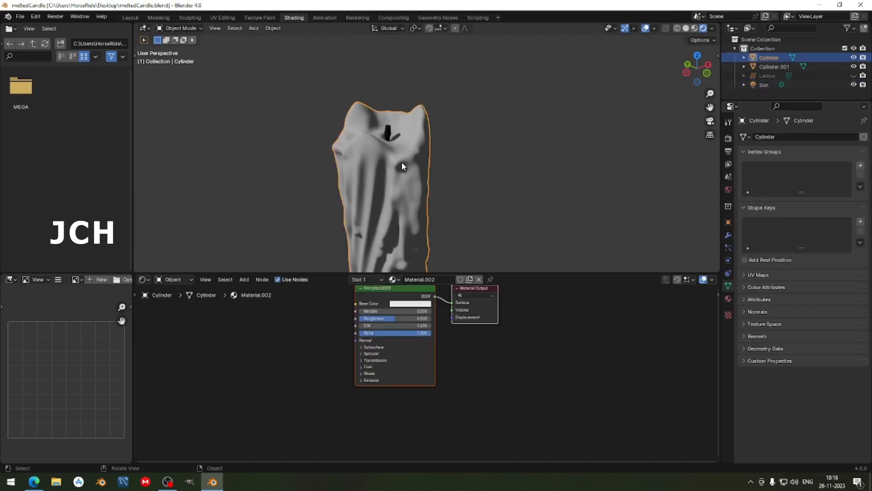
pyautogui.scroll(4, 400, 177)
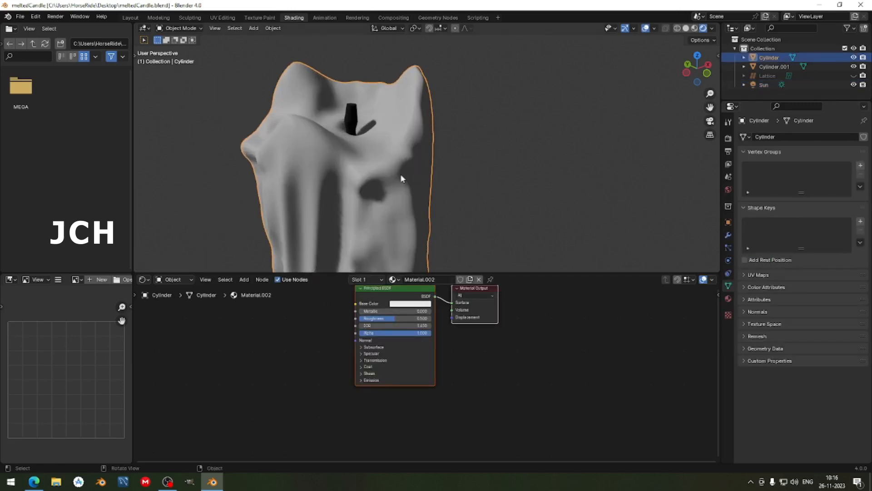
pyautogui.moveTo(401, 176)
pyautogui.mouseDown(button='middle')
pyautogui.moveTo(402, 163)
pyautogui.moveTo(374, 182)
pyautogui.moveTo(411, 168)
pyautogui.moveTo(385, 171)
pyautogui.mouseUp(button='middle')
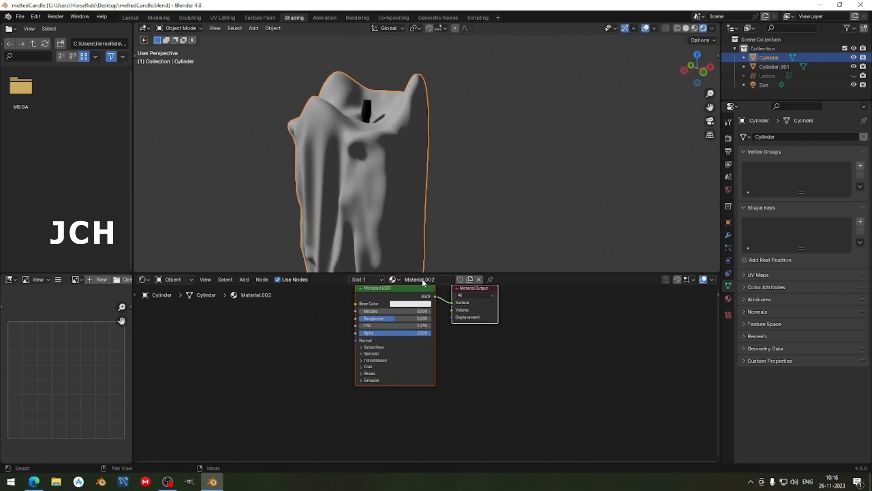
pyautogui.scroll(1, 423, 338)
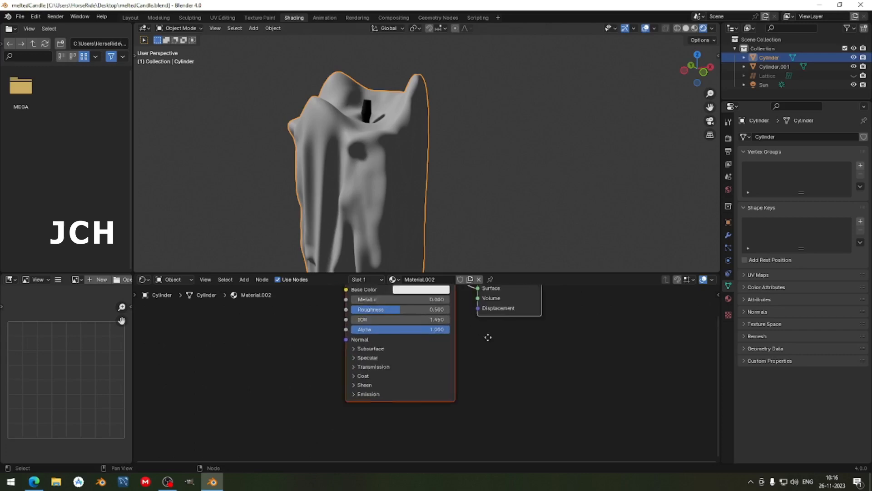
pyautogui.press('Home')
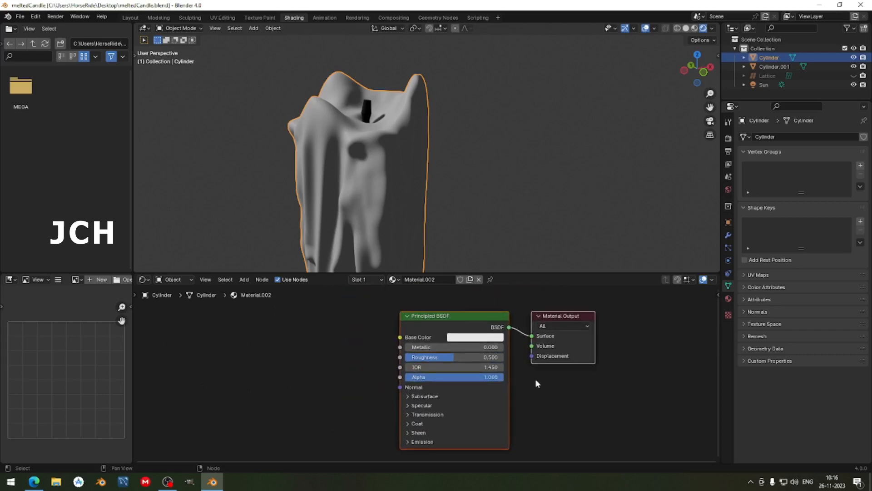
pyautogui.click(408, 396)
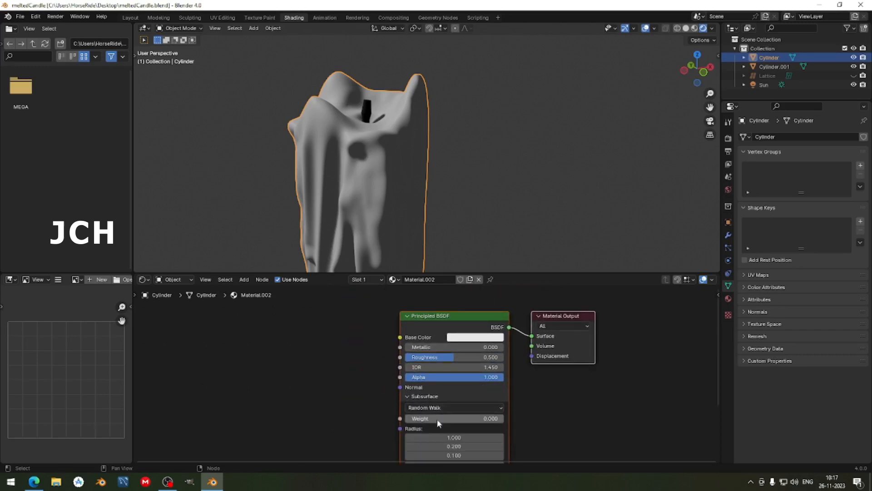
# - Set the render engine to Cycles with viewport denoising enabled and GPU Compute as the device
pyautogui.click(728, 137)
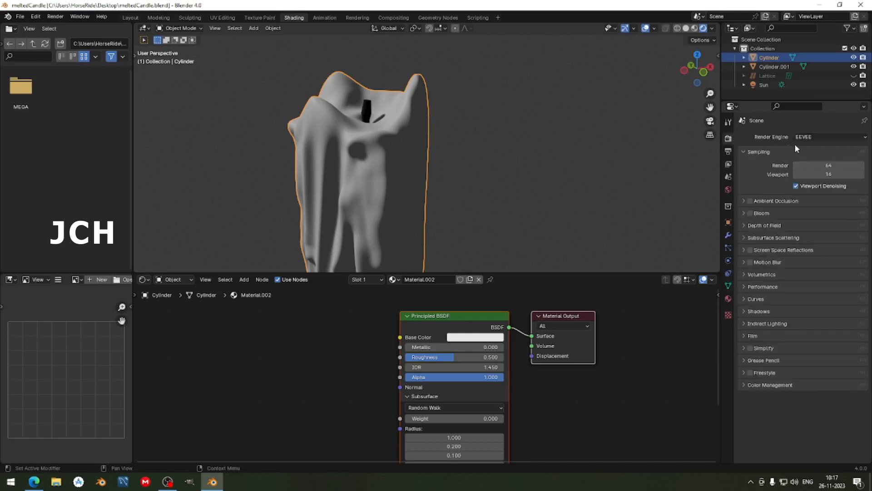
pyautogui.click(820, 136)
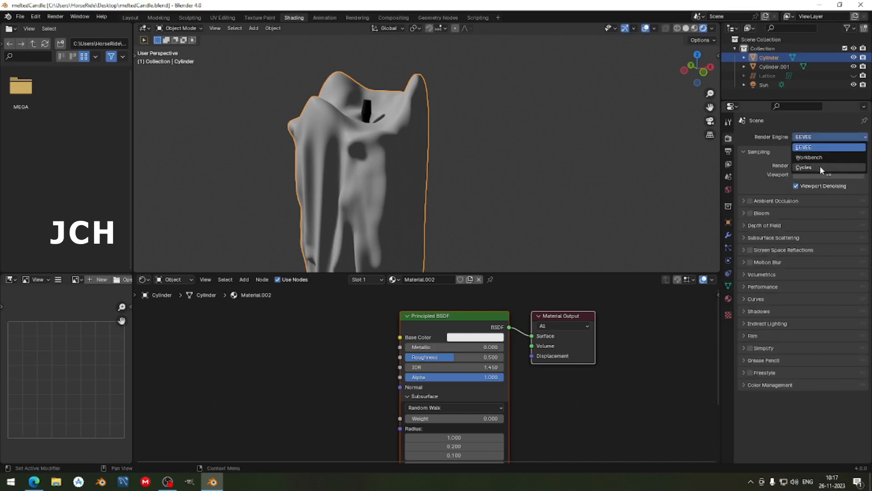
pyautogui.click(821, 168)
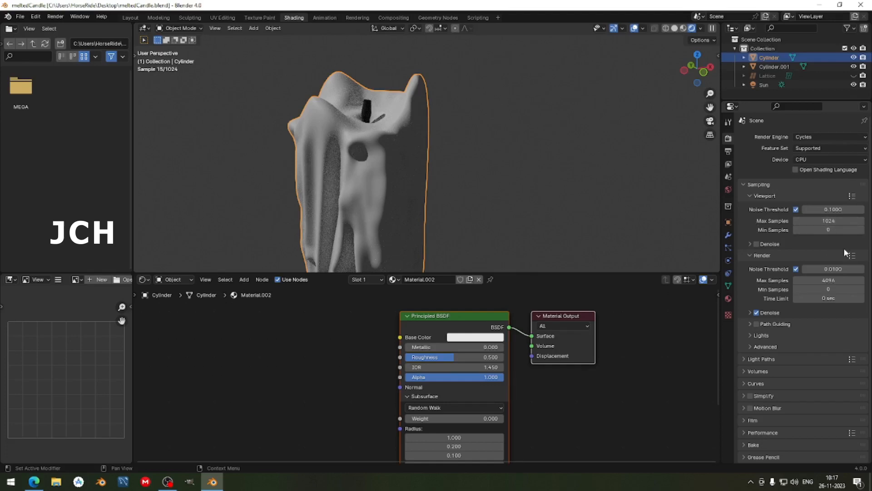
pyautogui.click(757, 245)
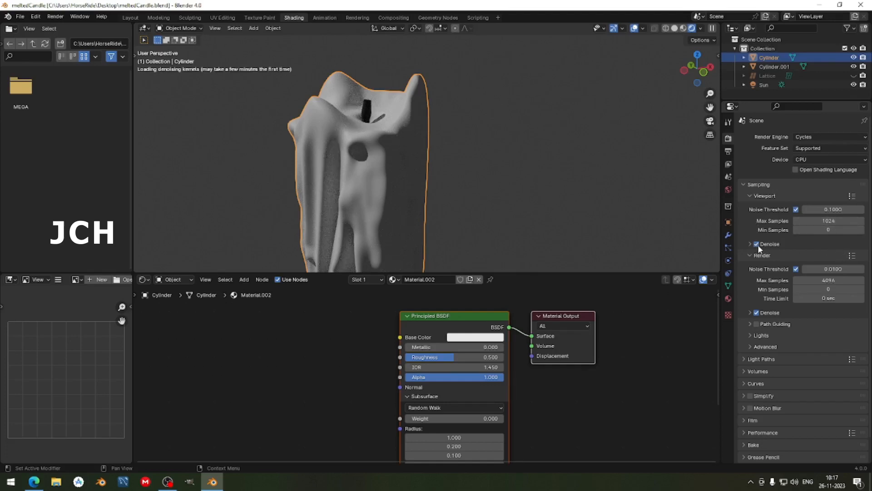
pyautogui.click(841, 158)
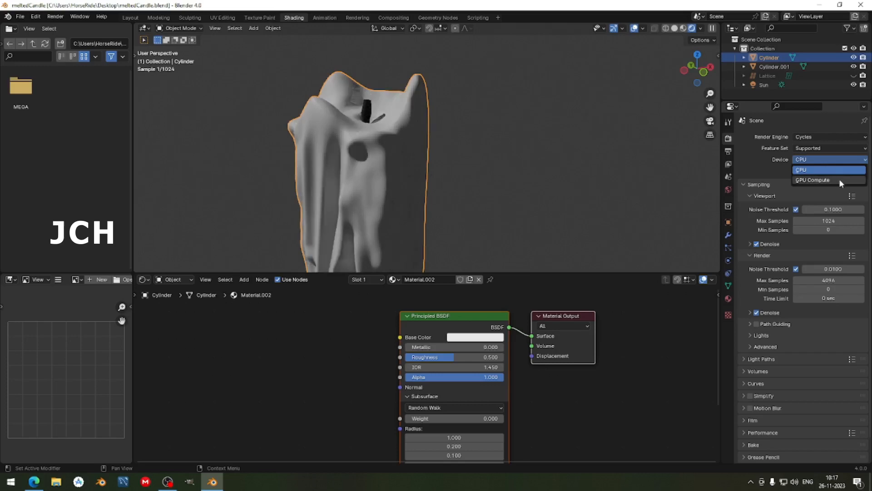
pyautogui.click(839, 178)
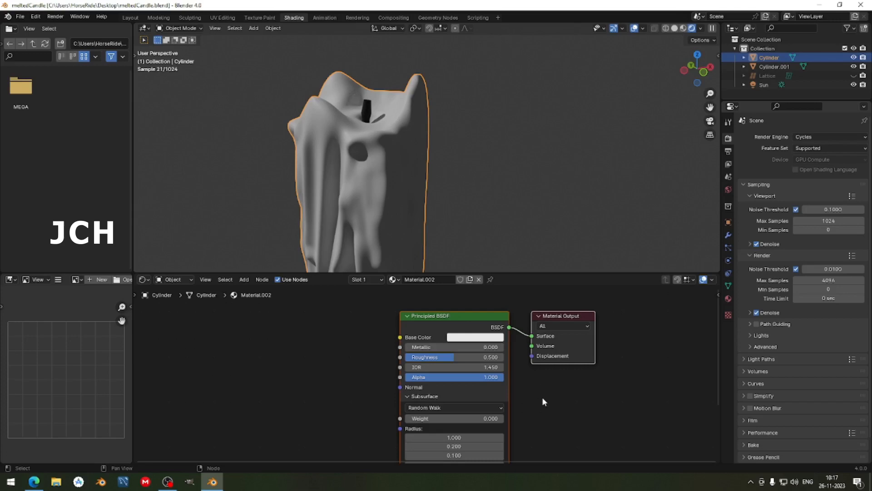
# - Set the subsurface weight of the candle material to about 0.627
pyautogui.moveTo(527, 385); pyautogui.dragTo(530, 372, button='middle')
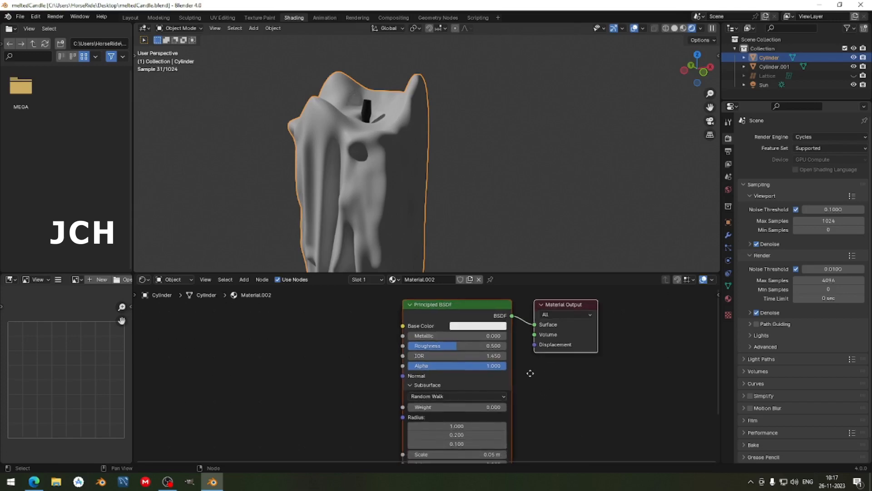
pyautogui.keyDown('shift'); pyautogui.scroll(-3, 574, 386); pyautogui.keyUp('shift')
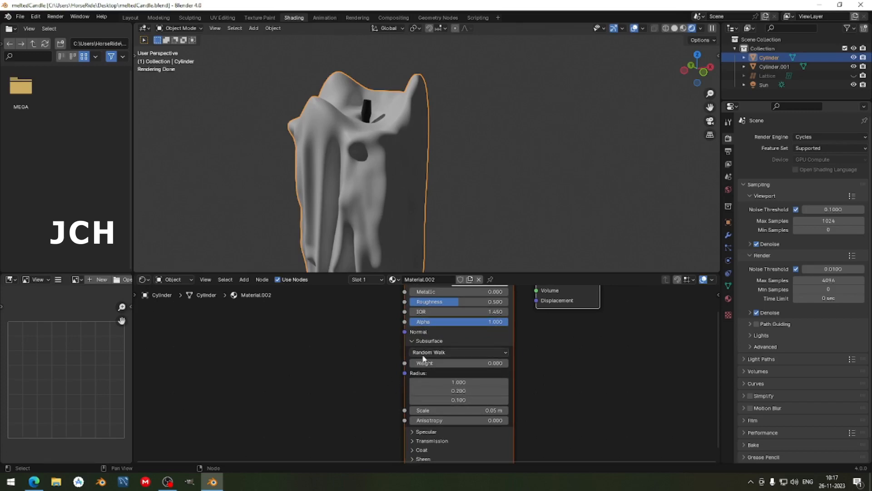
pyautogui.moveTo(429, 366); pyautogui.dragTo(472, 366)
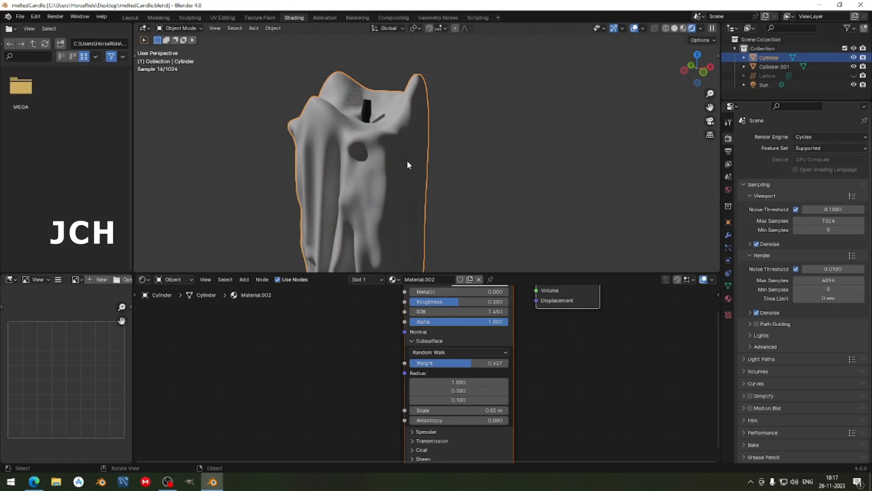
# - Switch the viewport to Solid shading and deselect the candle body
pyautogui.press('z')
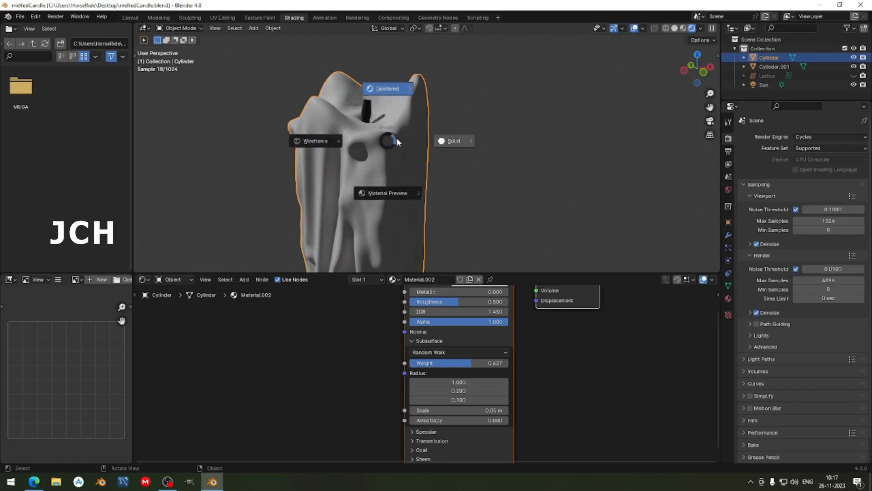
pyautogui.click(500, 145)
pyautogui.moveTo(453, 116); pyautogui.dragTo(440, 81, button='middle')
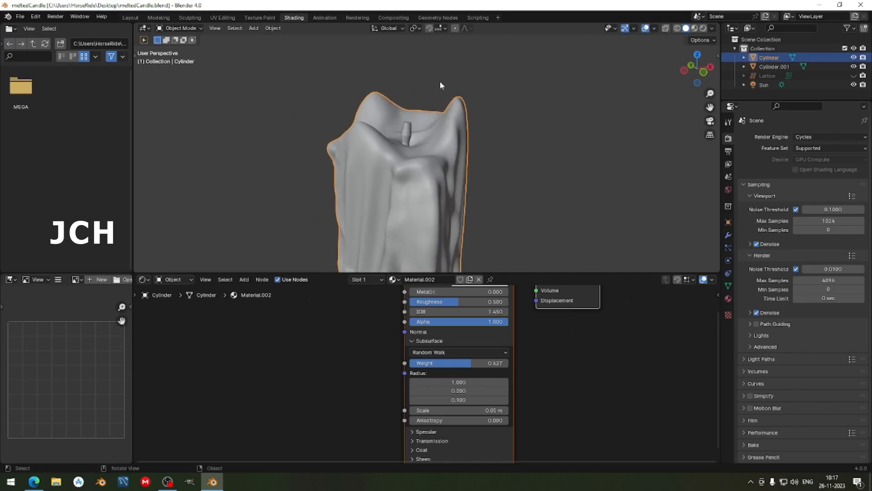
pyautogui.click(439, 78)
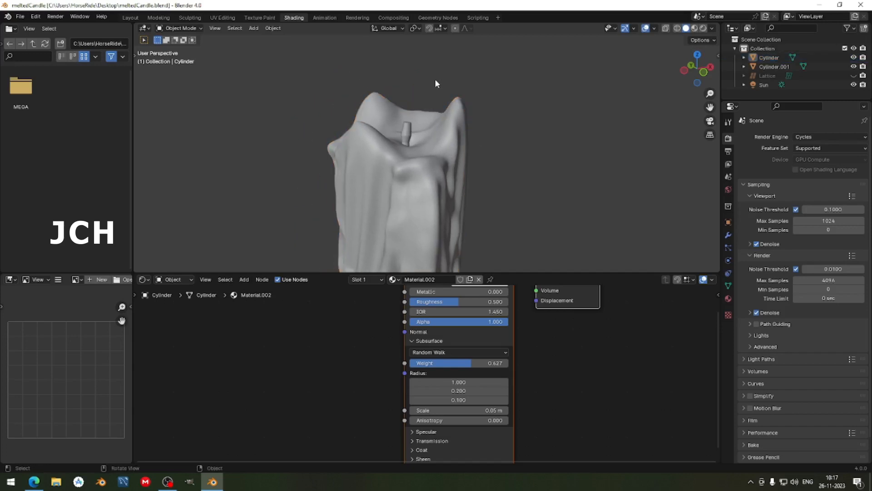
# - Enable the Import Images as Planes add-on in the preferences, starting from the Layout workspace
pyautogui.click(134, 15)
pyautogui.click(35, 18)
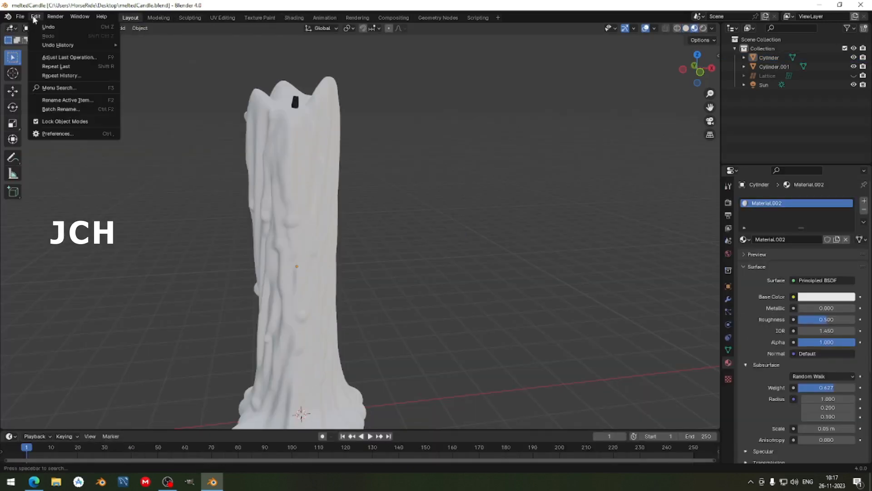
pyautogui.click(60, 134)
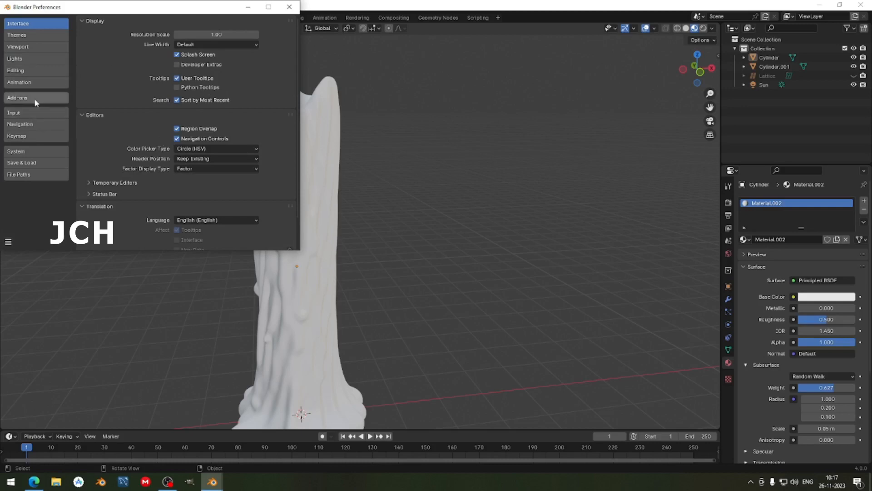
pyautogui.click(64, 97)
pyautogui.click(242, 33)
pyautogui.write('image')
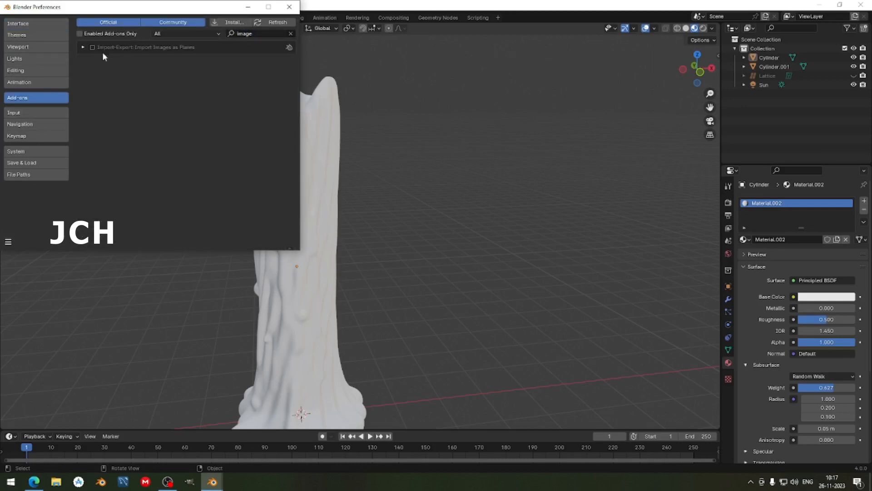
pyautogui.click(92, 48)
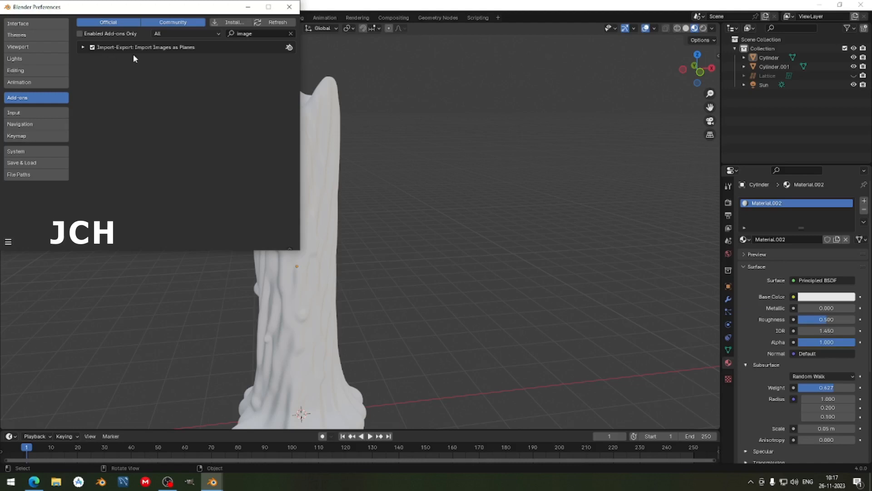
pyautogui.click(290, 7)
# - Import flame-removebg-preview.png from the Downloads folder as an image plane
pyautogui.hotkey('shift', 'a')
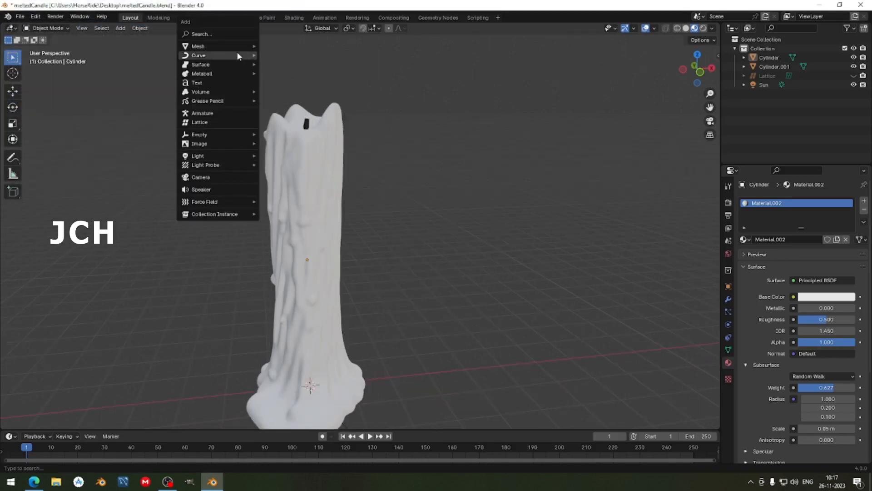
pyautogui.moveTo(236, 46)
pyautogui.moveTo(227, 144)
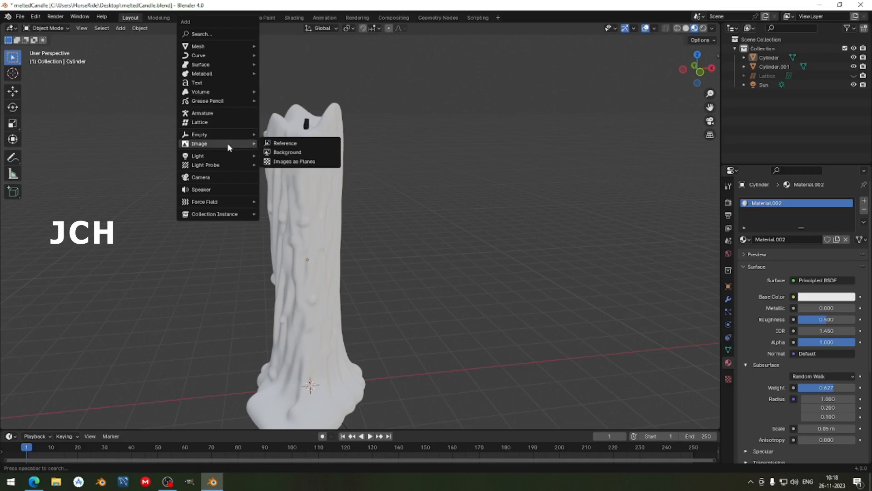
pyautogui.click(289, 162)
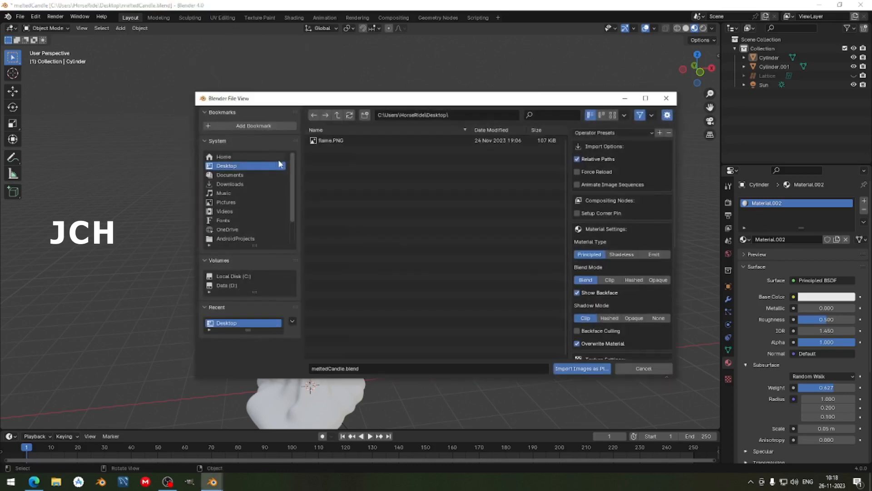
pyautogui.click(247, 184)
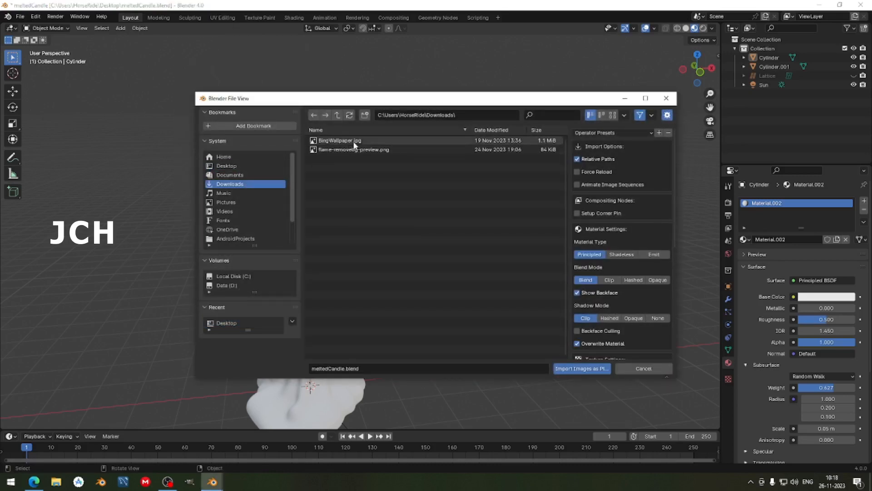
pyautogui.doubleClick(370, 150)
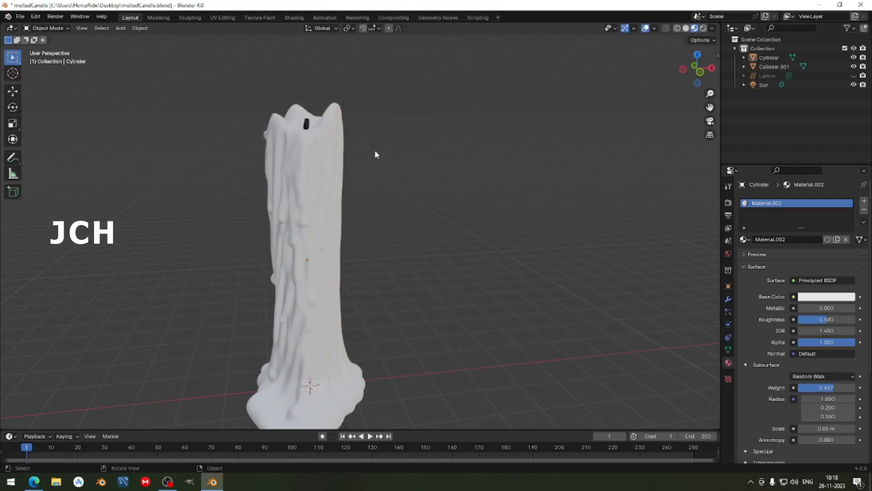
# - Raise the flame image plane along the Z axis to the top of the candle
pyautogui.press('g')
pyautogui.press('z')
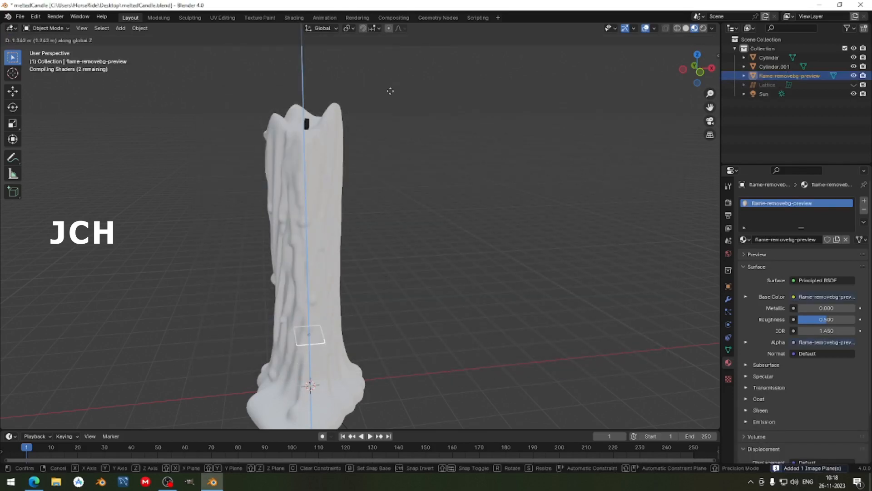
pyautogui.click(373, 272)
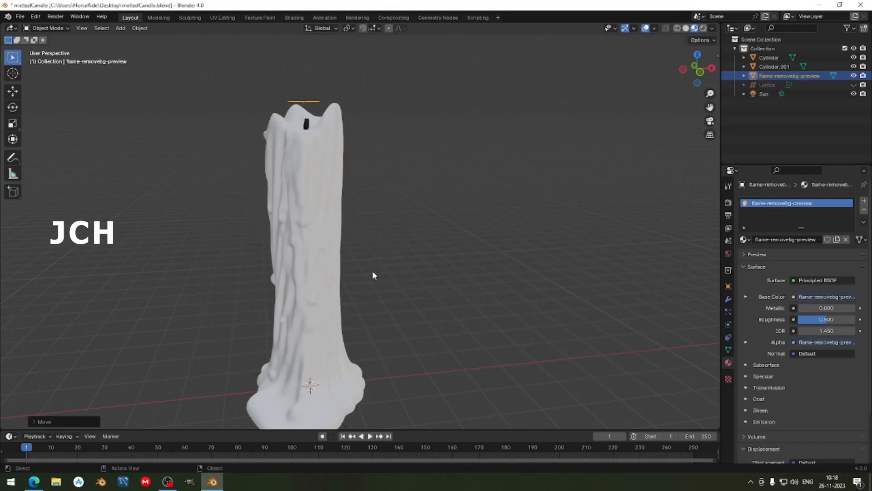
pyautogui.press('KP_Decimal')
pyautogui.moveTo(372, 272); pyautogui.dragTo(429, 253, button='middle')
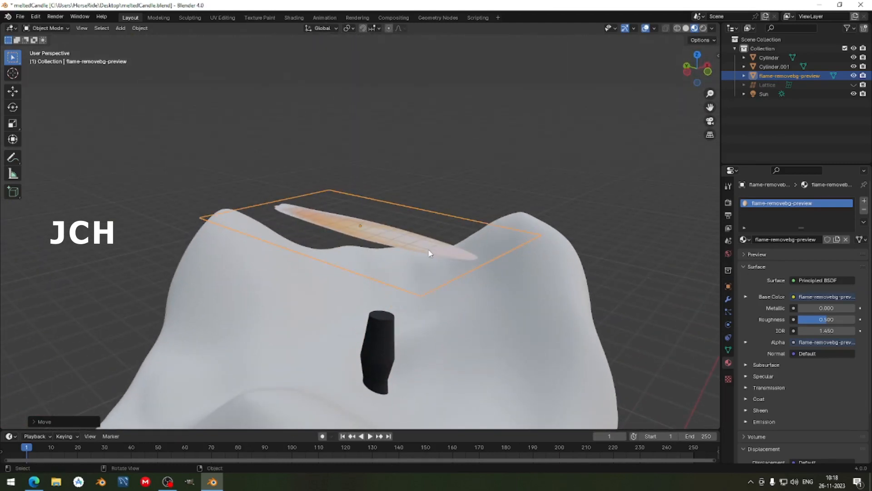
# - Rotate the flame plane 90 degrees about the X axis to stand upright and scale it up
pyautogui.write('r')
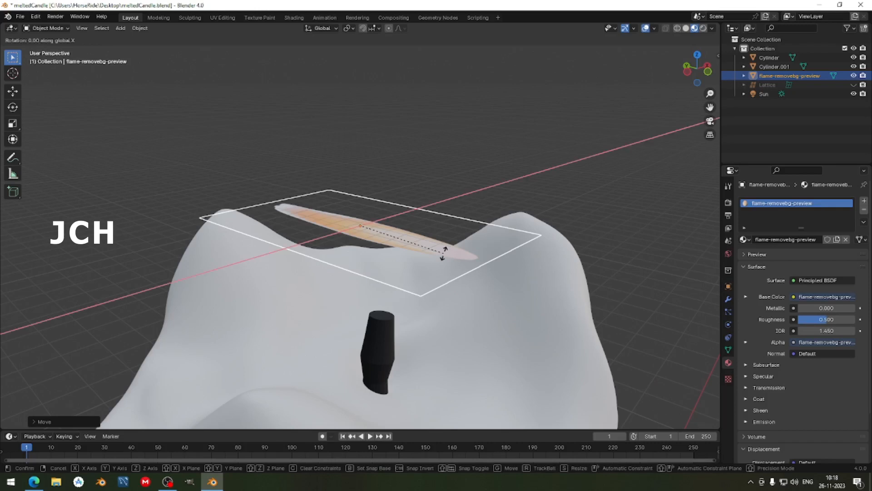
pyautogui.write('x90')
pyautogui.press('Return')
pyautogui.press('s')
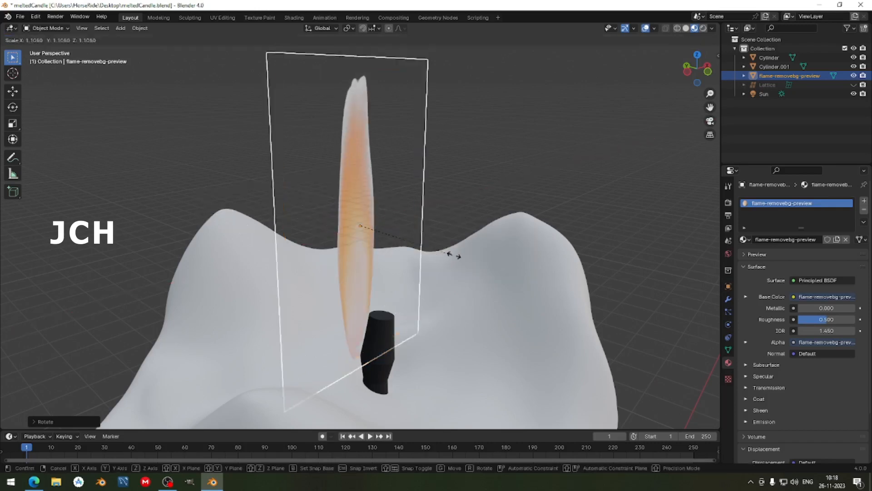
pyautogui.click(506, 259)
# - Move the flame plane in front orthographic view so the flame's base sits just above the wick
pyautogui.press('KP_1')
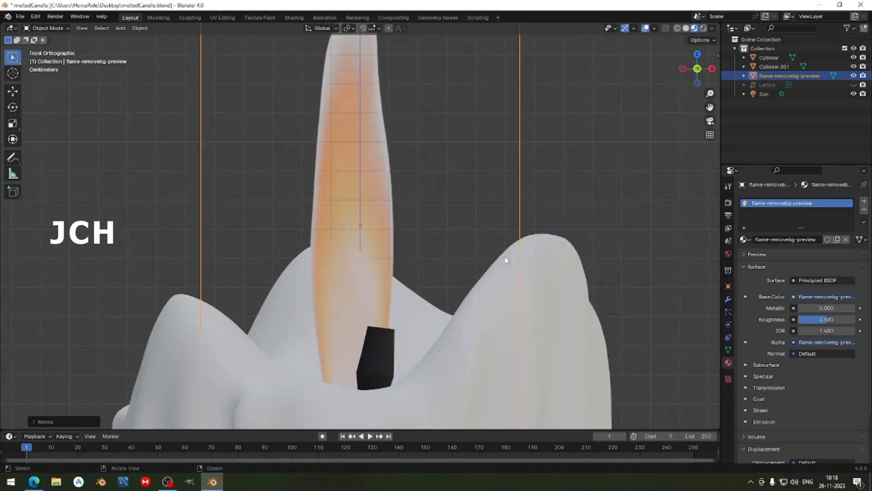
pyautogui.press('KP_5')
pyautogui.press('g')
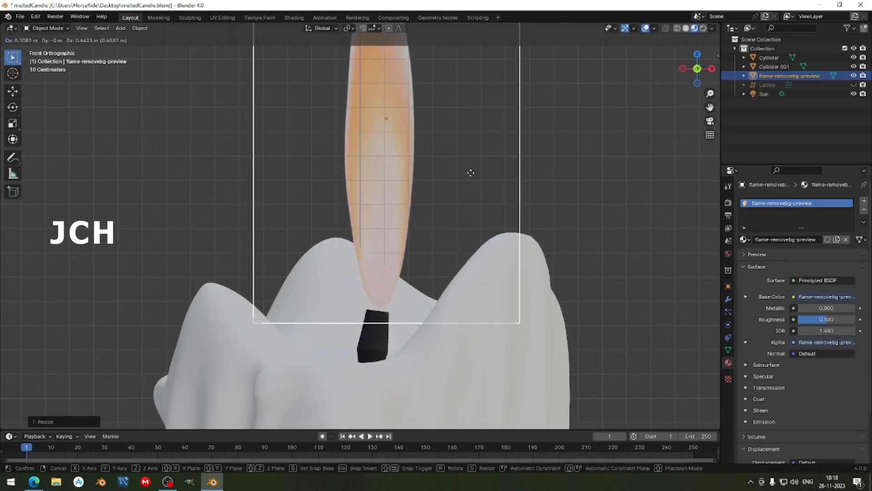
pyautogui.click(470, 173)
# - Centre the flame plane over the wick in top orthographic view, keeping the plane selected
pyautogui.moveTo(453, 206); pyautogui.dragTo(539, 313, button='middle')
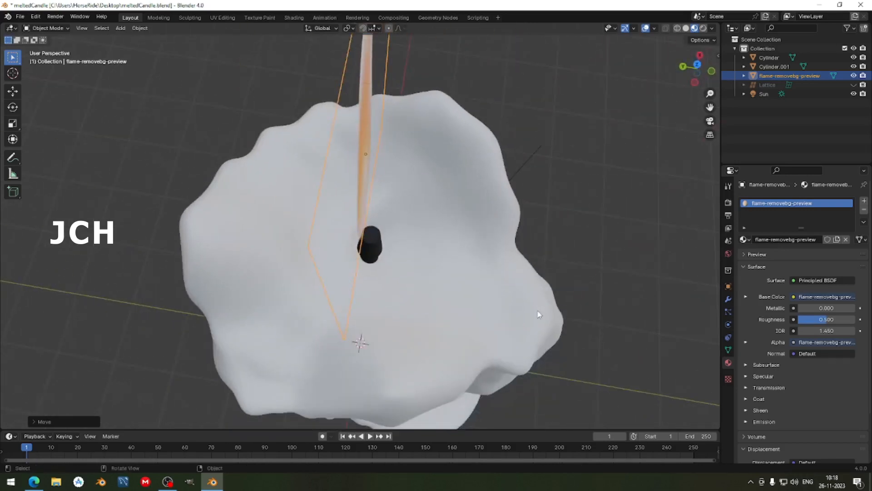
pyautogui.press('KP_7')
pyautogui.press('g')
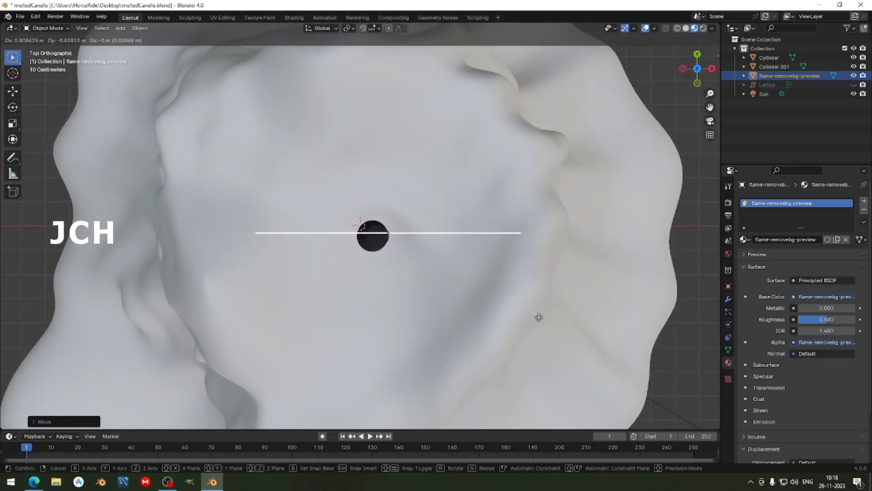
pyautogui.click(536, 318)
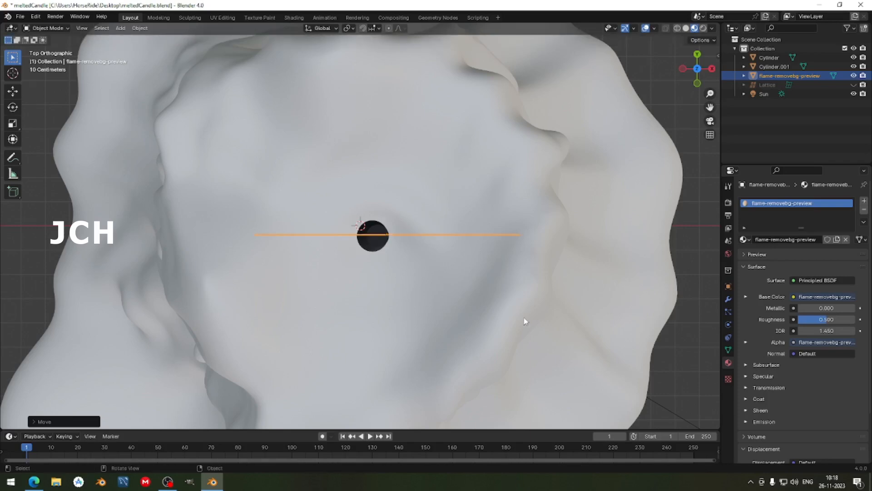
pyautogui.moveTo(525, 318); pyautogui.dragTo(518, 261, button='middle')
pyautogui.click(496, 207)
pyautogui.click(357, 191)
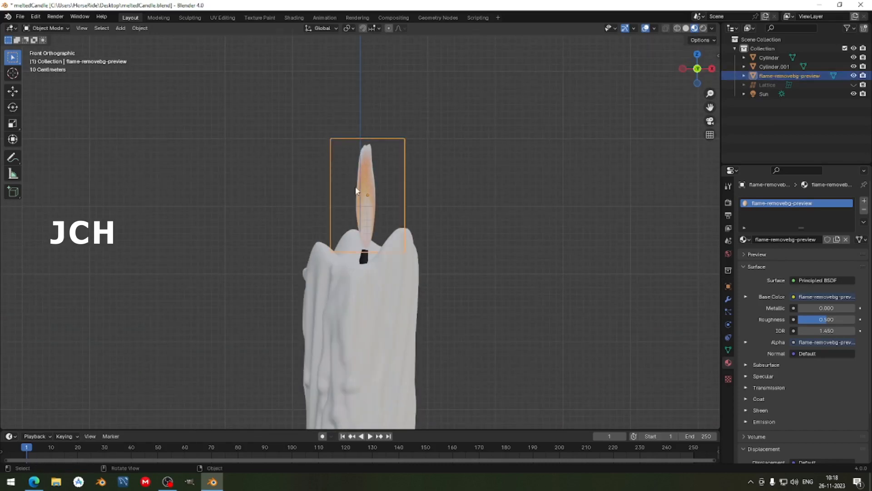
# - Switch to the Shading workspace and show the flame plane with Rendered viewport shading
pyautogui.click(293, 17)
pyautogui.press('z')
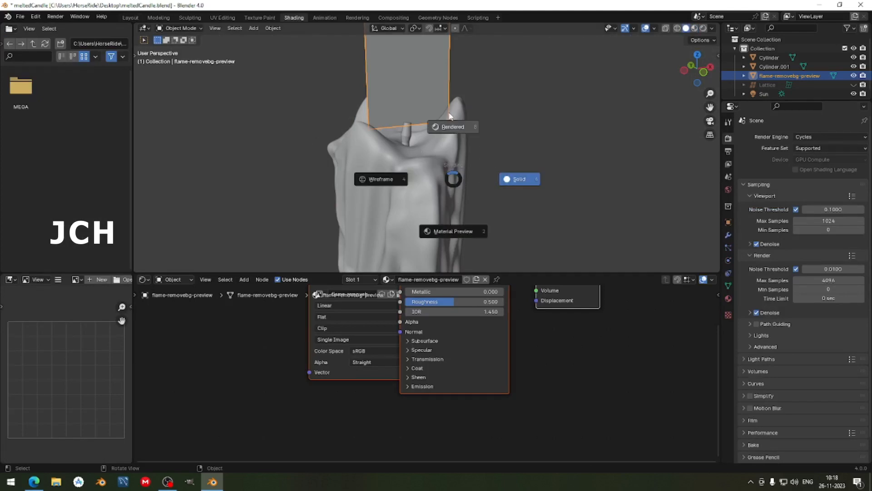
pyautogui.click(458, 181)
pyautogui.moveTo(459, 182)
pyautogui.mouseDown(button='middle')
pyautogui.moveTo(498, 157)
pyautogui.moveTo(456, 138)
pyautogui.moveTo(454, 84)
pyautogui.moveTo(520, 197)
pyautogui.moveTo(500, 173)
pyautogui.moveTo(517, 175)
pyautogui.mouseUp(button='middle')
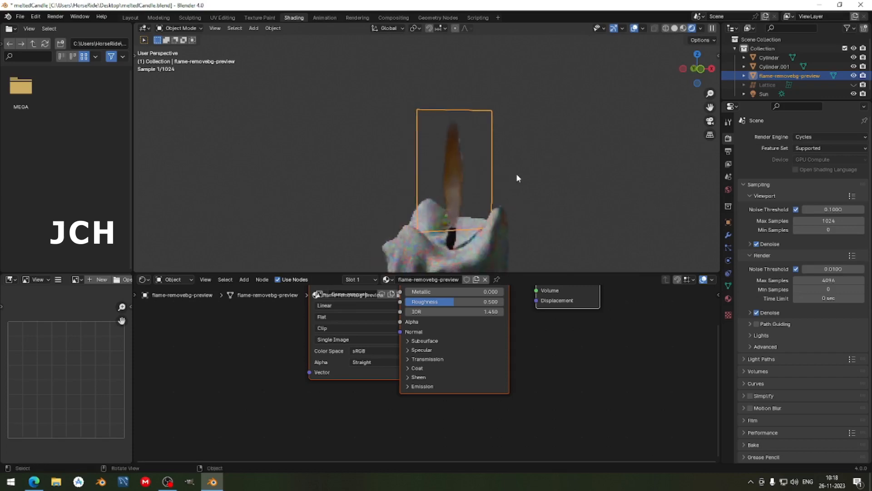
# - Spread out the flame material's image texture, Principled BSDF and Material Output nodes so they no longer overlap
pyautogui.press('Home')
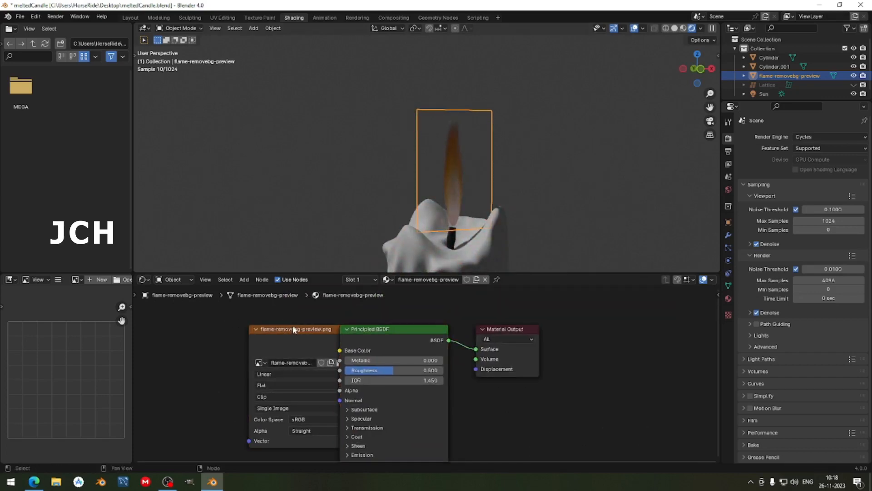
pyautogui.moveTo(293, 326); pyautogui.dragTo(222, 326)
pyautogui.click(412, 331)
pyautogui.moveTo(412, 331); pyautogui.dragTo(437, 320)
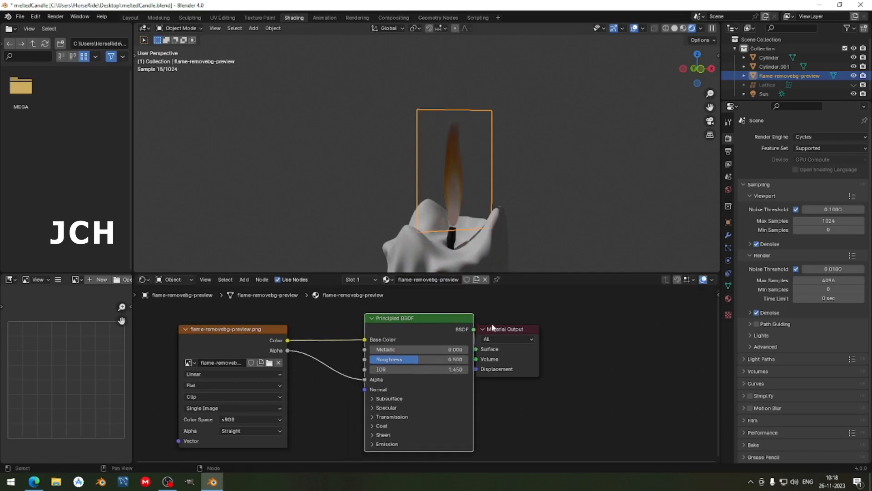
pyautogui.click(495, 325)
pyautogui.moveTo(502, 329); pyautogui.dragTo(584, 315)
pyautogui.moveTo(592, 338); pyautogui.dragTo(592, 358, button='middle')
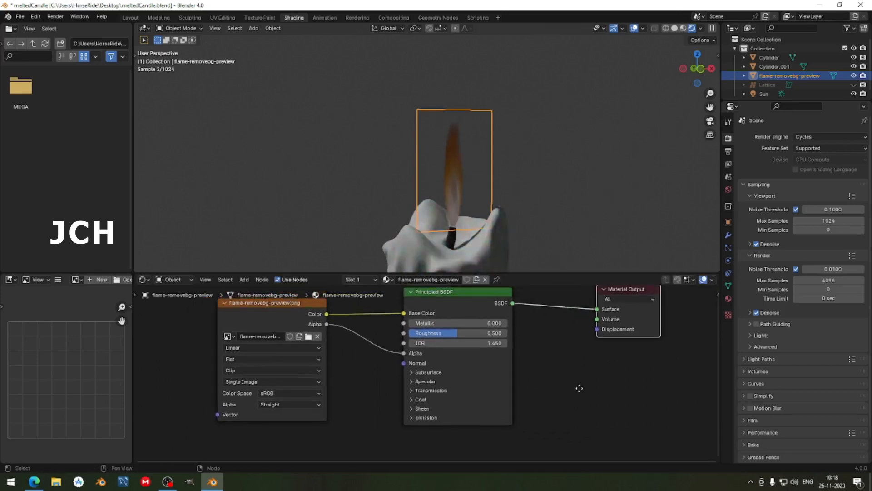
# - Connect the flame image's Color output to the Principled BSDF's Emission Color and set the emission strength to 0.900
pyautogui.click(411, 418)
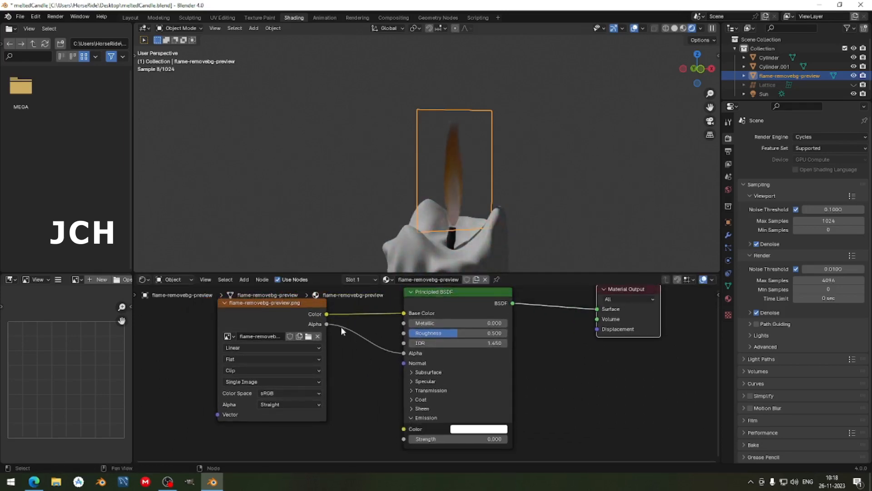
pyautogui.moveTo(327, 314); pyautogui.dragTo(490, 439)
pyautogui.moveTo(559, 194); pyautogui.dragTo(538, 198, button='middle')
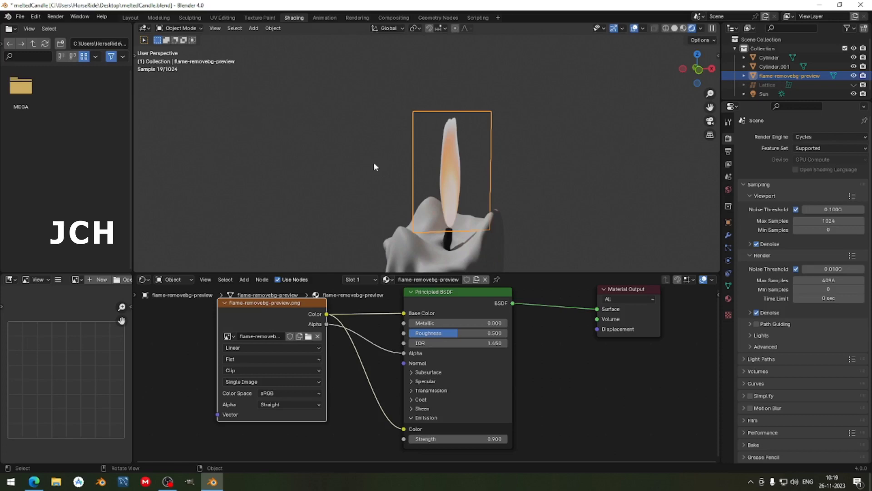
# - Set the viewport to Solid shading and return to the Layout workspace
pyautogui.press('z')
pyautogui.click(506, 175)
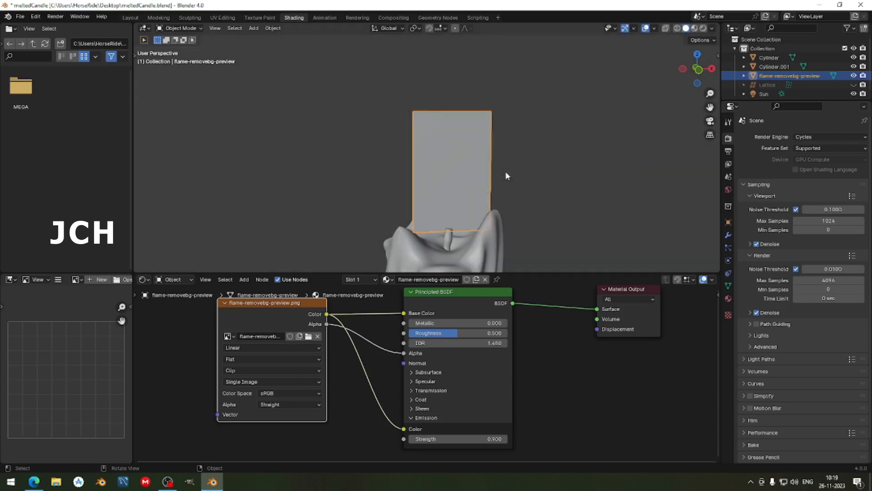
pyautogui.click(134, 18)
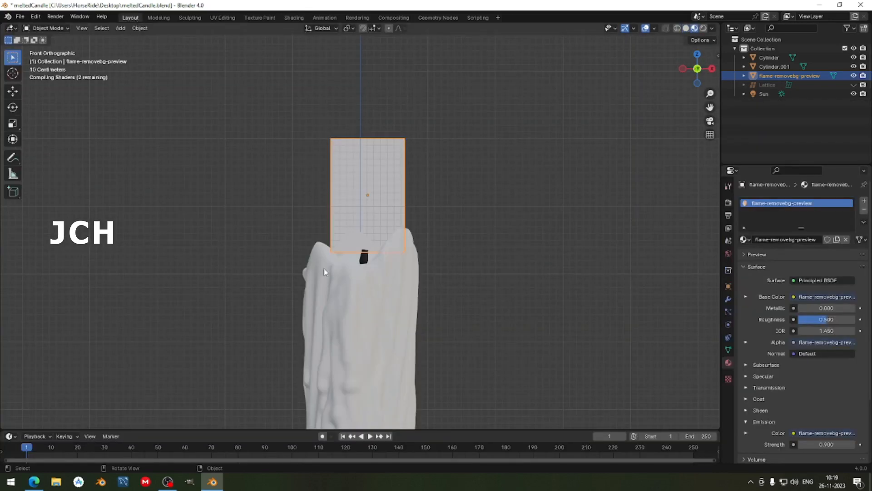
# - Duplicate the flame plane in place, leaving the copy at the original's position
pyautogui.moveTo(317, 191); pyautogui.dragTo(305, 211, button='middle')
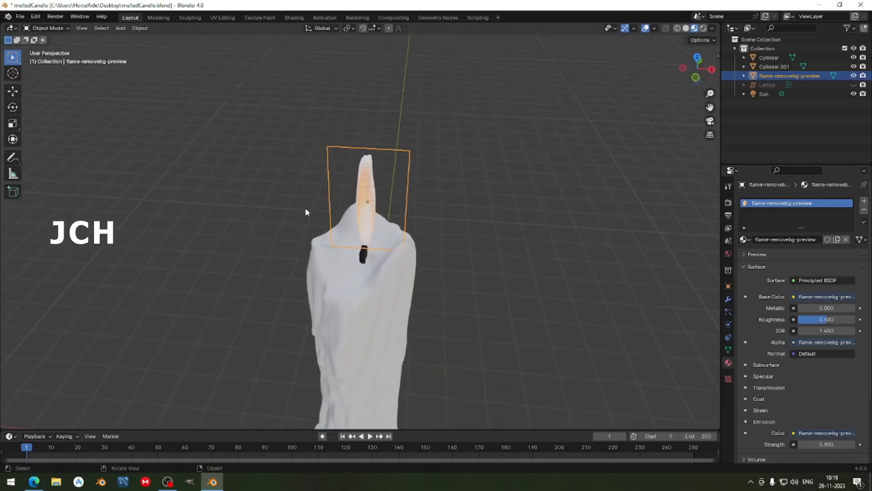
pyautogui.moveTo(399, 244); pyautogui.dragTo(367, 267, button='middle')
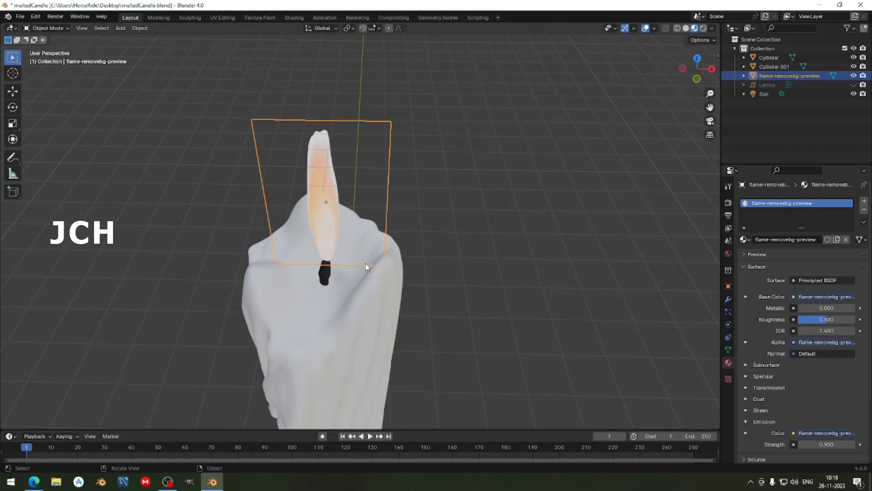
pyautogui.hotkey('shift', 'd')
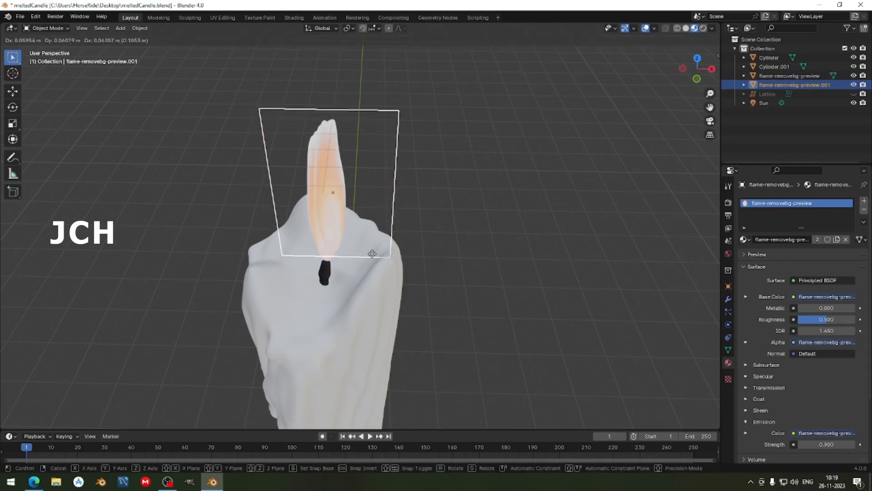
pyautogui.rightClick(373, 257)
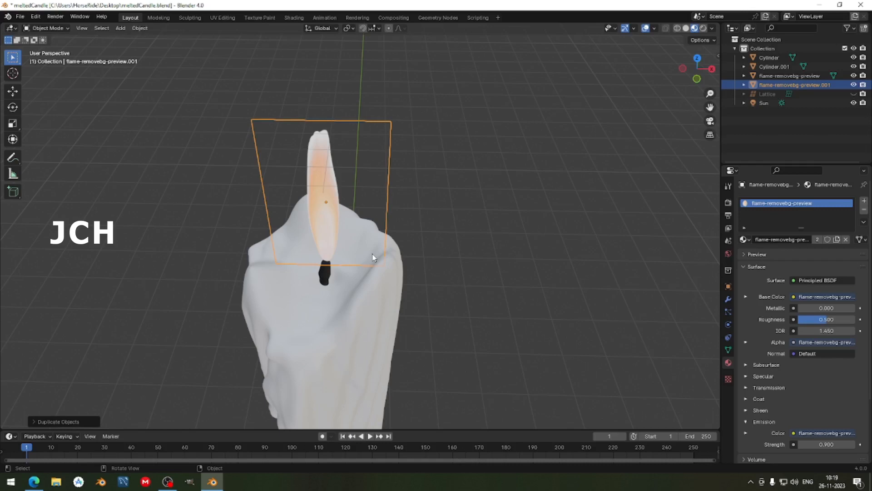
pyautogui.hotkey('shift', 'd')
pyautogui.rightClick(373, 257)
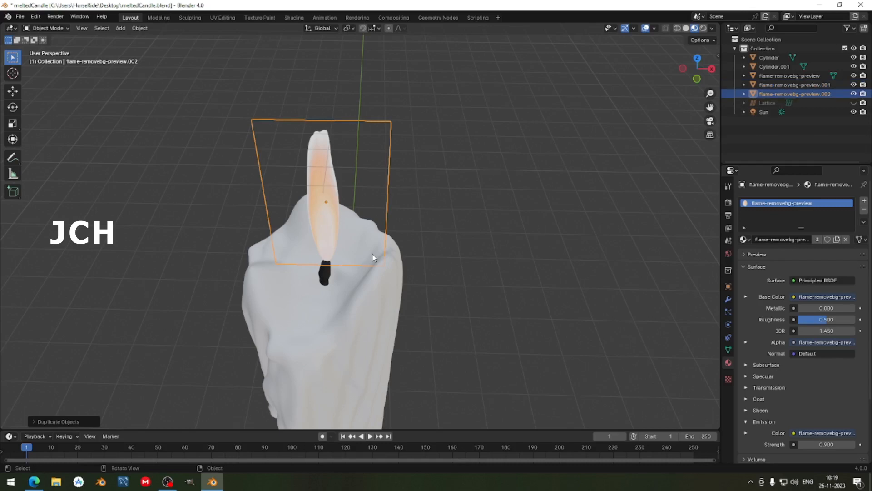
pyautogui.hotkey('ctrl', 'z')
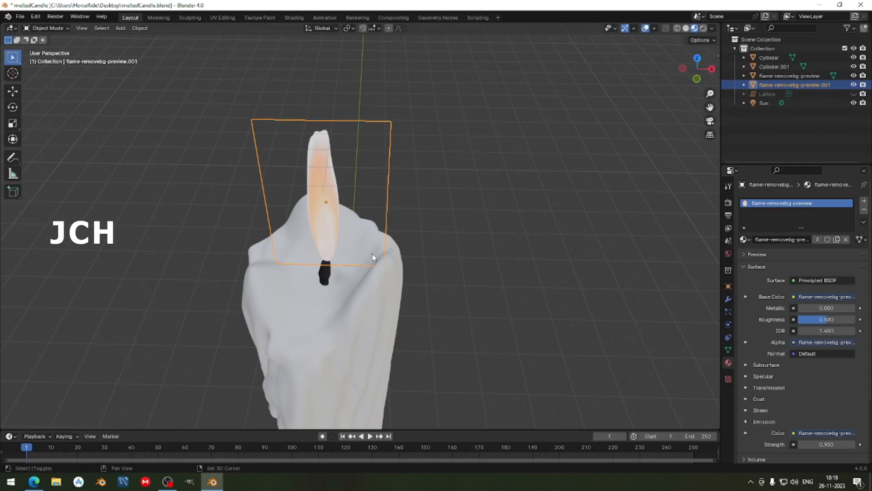
# - Undo the last duplication of the flame plane and keep the viewport in material shading
pyautogui.hotkey('shift', 'z')
pyautogui.hotkey('ctrl', 'z')
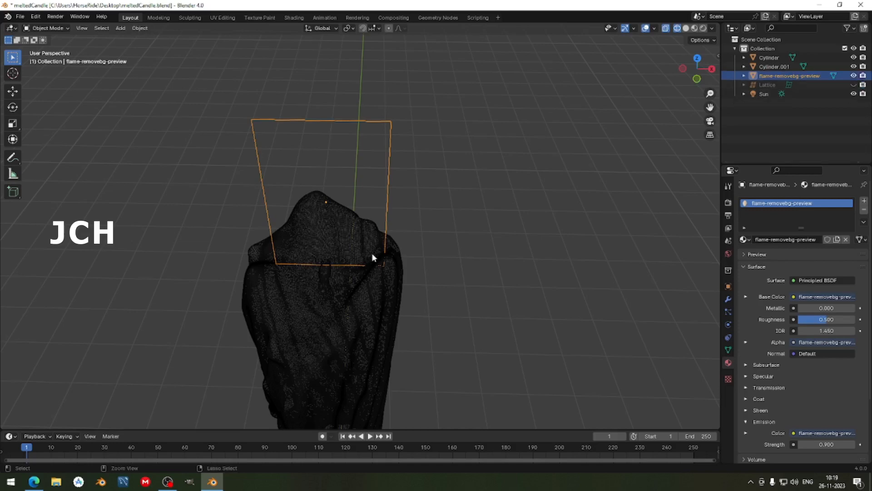
pyautogui.hotkey('shift', 'z')
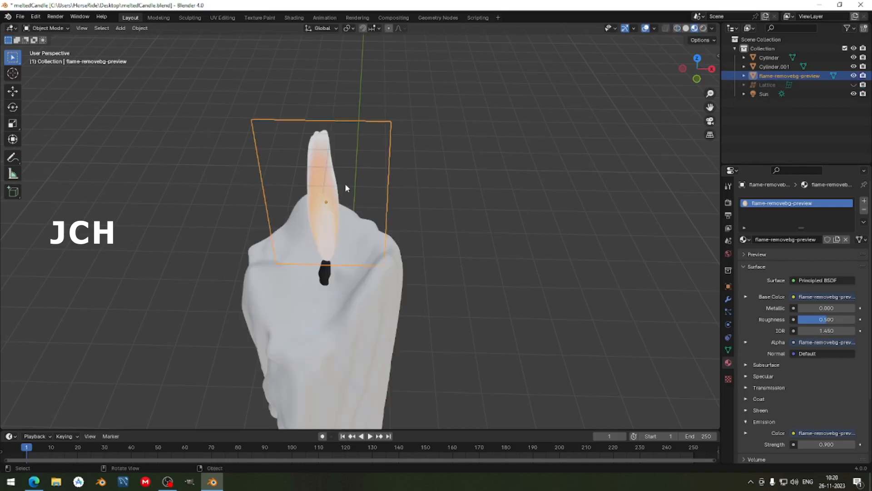
# - Rotate the original flame plane very slightly, about -0.6°, around the global Z axis
pyautogui.press('r')
pyautogui.press('z')
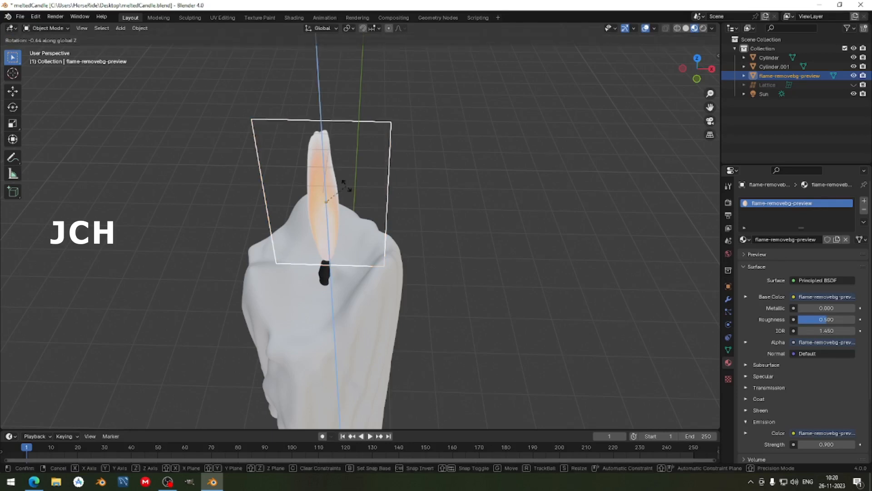
pyautogui.click(345, 184)
pyautogui.moveTo(346, 185); pyautogui.dragTo(402, 205, button='middle')
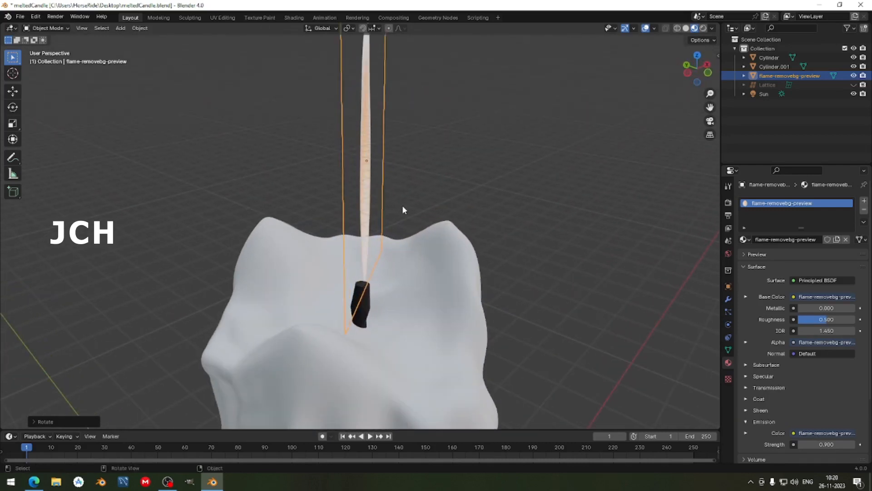
pyautogui.press('g')
pyautogui.press('Escape')
pyautogui.moveTo(508, 207); pyautogui.dragTo(447, 221, button='middle')
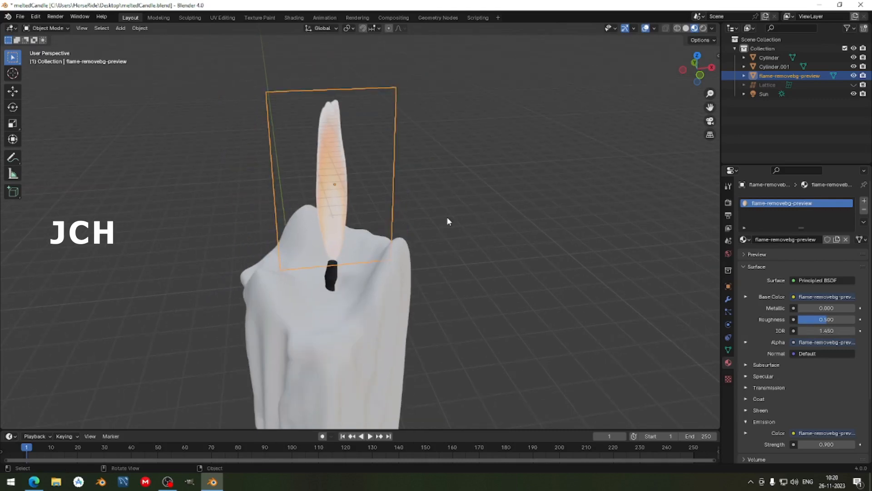
# - Duplicate the flame plane in place and rotate the copy about 30° around the global Z axis
pyautogui.hotkey('shift', 'd')
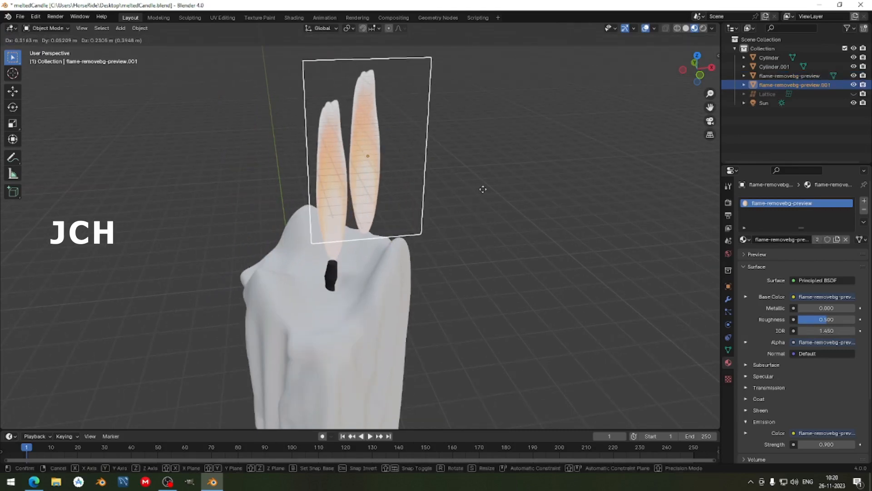
pyautogui.press('Escape')
pyautogui.press('g')
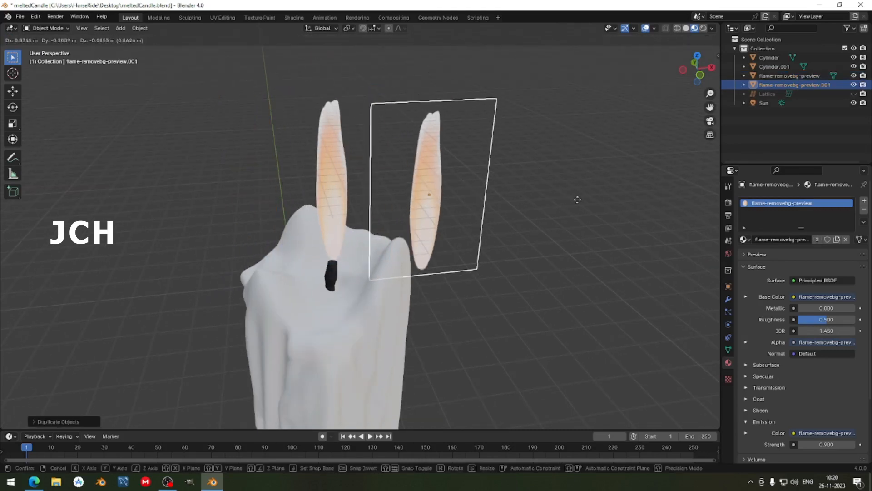
pyautogui.press('Escape')
pyautogui.press('r')
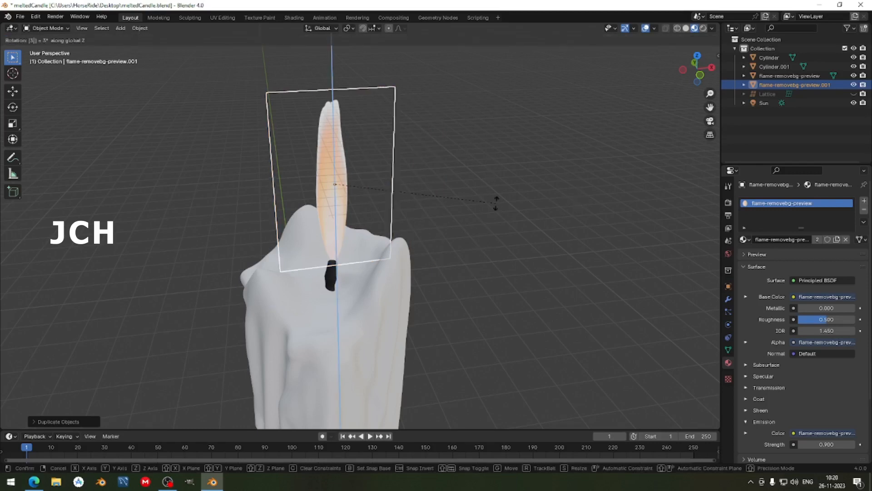
pyautogui.press('Return')
pyautogui.moveTo(495, 202); pyautogui.dragTo(437, 167, button='middle')
pyautogui.press('KP_7')
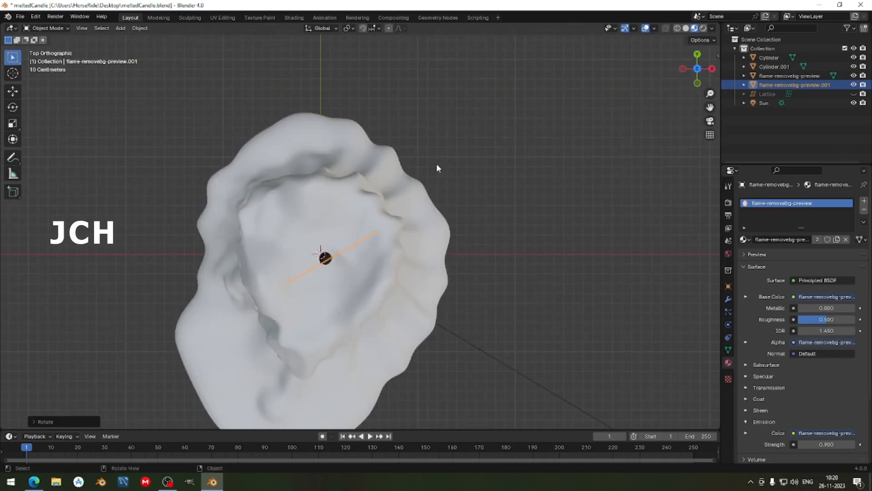
# - Try rotating the first flame copy a further 30° around the Z axis
pyautogui.moveTo(427, 204); pyautogui.dragTo(401, 209, button='middle')
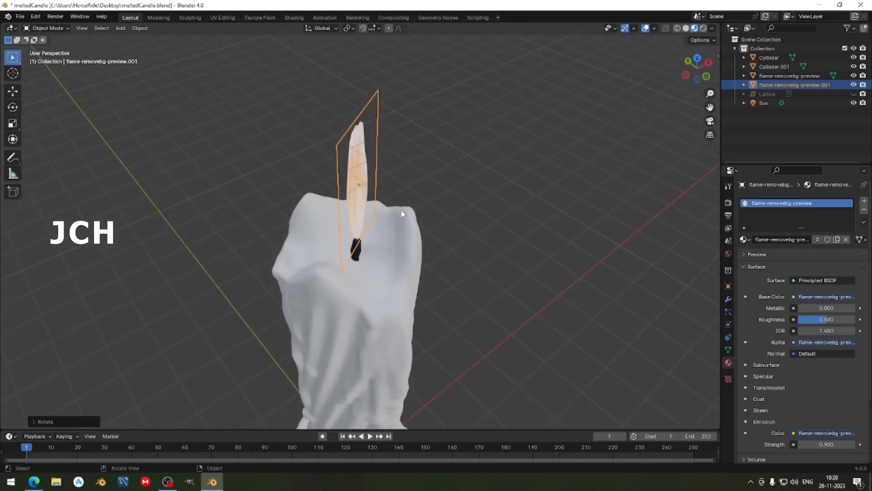
pyautogui.write('r90')
pyautogui.press('Return')
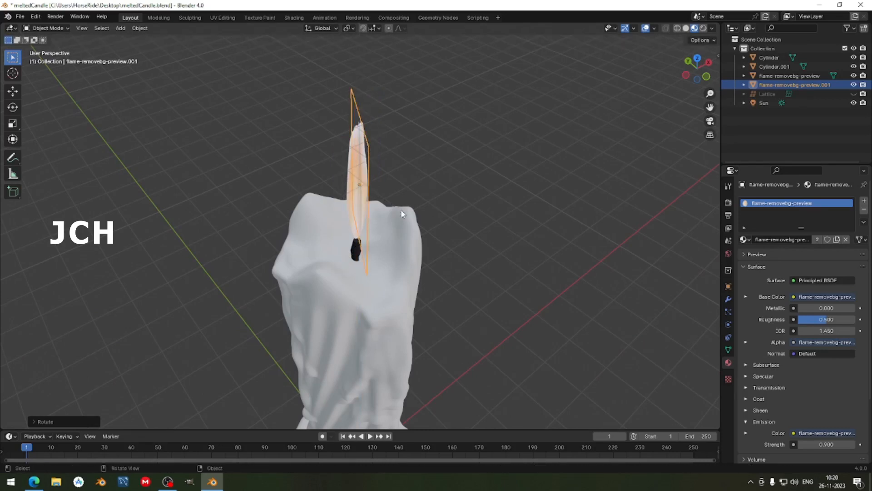
pyautogui.hotkey('ctrl', 'z')
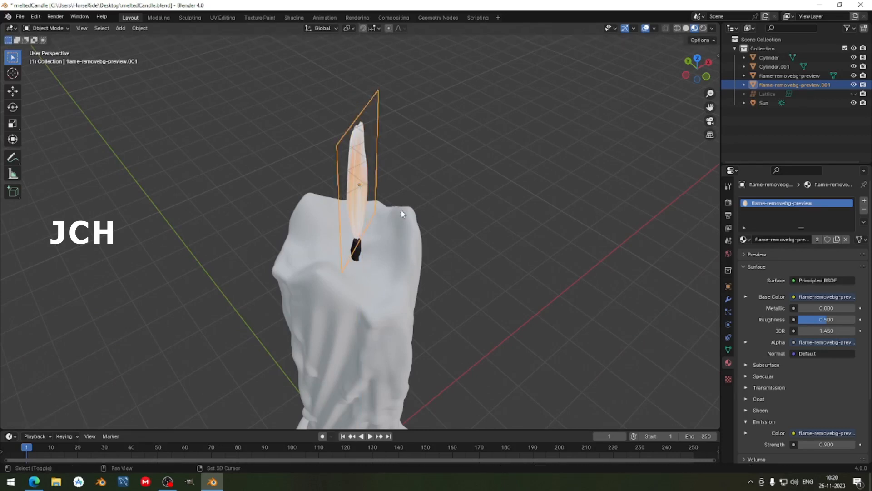
# - Duplicate the first flame copy in place and rotate the second copy 30° around the global Z axis
pyautogui.hotkey('shift', 'd')
pyautogui.rightClick(413, 194)
pyautogui.write('r')
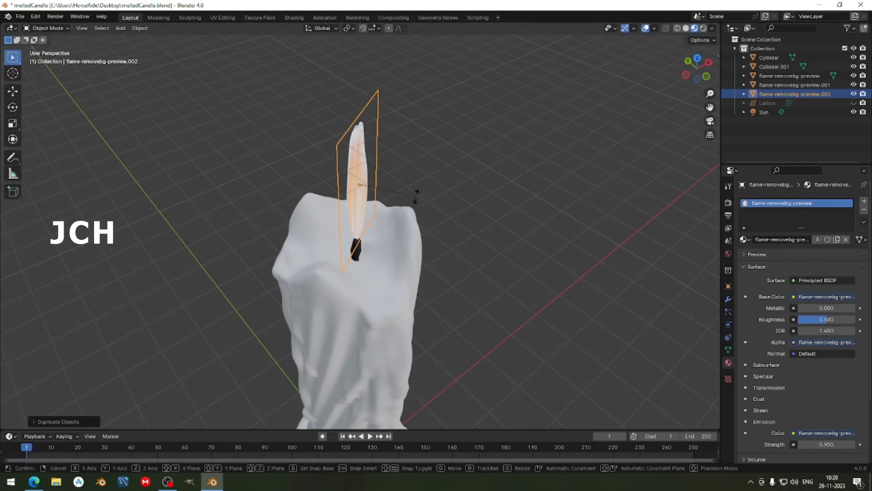
pyautogui.write('z90')
pyautogui.press('Return')
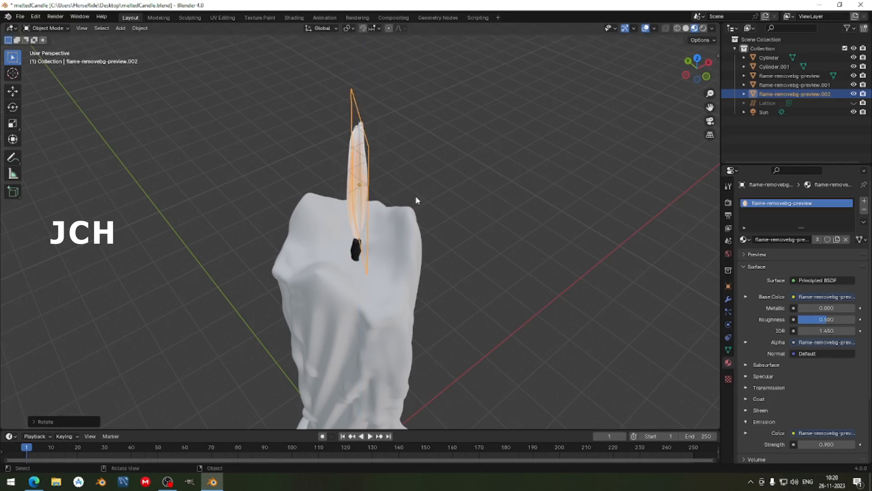
# - Try adding a third flame copy in place, rotated 30° around the Z axis, and undo the duplication
pyautogui.hotkey('shift', 'd')
pyautogui.rightClick(417, 200)
pyautogui.write('r')
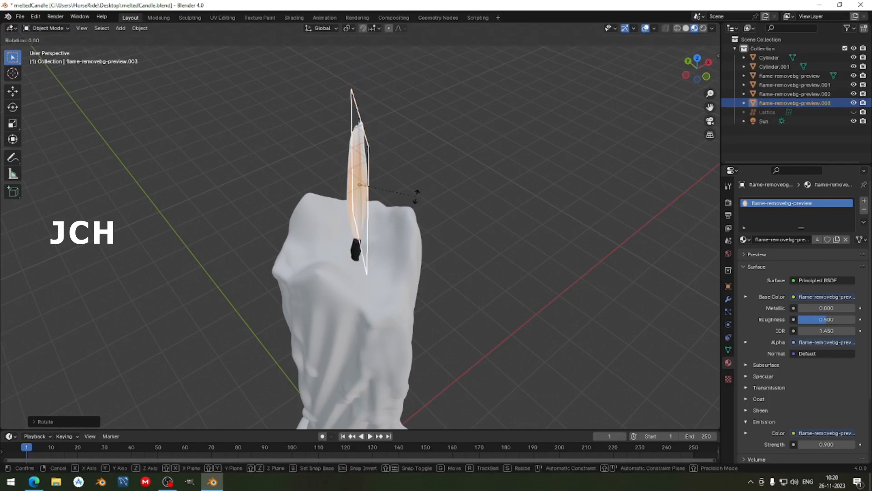
pyautogui.write('z30')
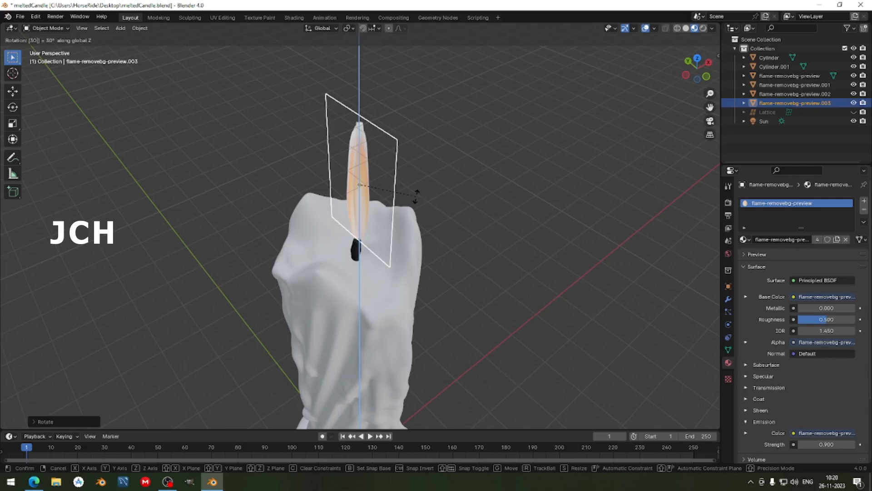
pyautogui.write('rackball: [')
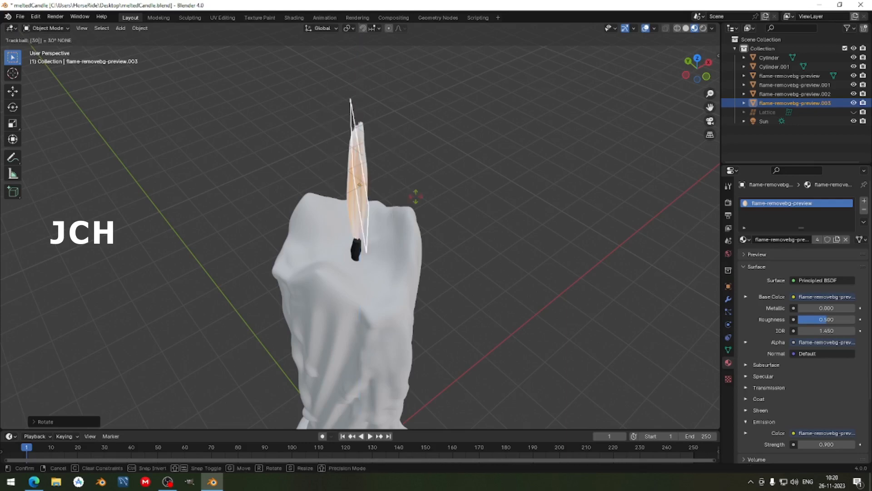
pyautogui.write('30')
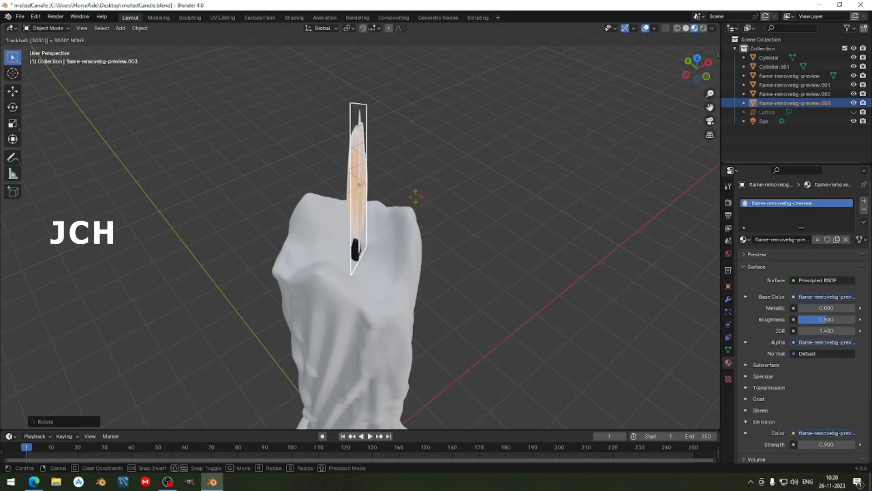
pyautogui.write('zz')
pyautogui.press('Return')
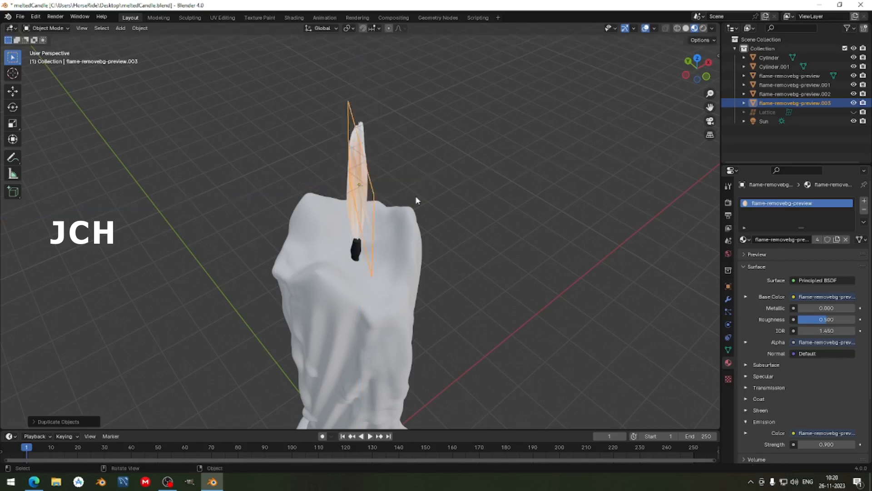
pyautogui.moveTo(417, 200); pyautogui.dragTo(356, 205, button='middle')
pyautogui.hotkey('ctrl', 'z')
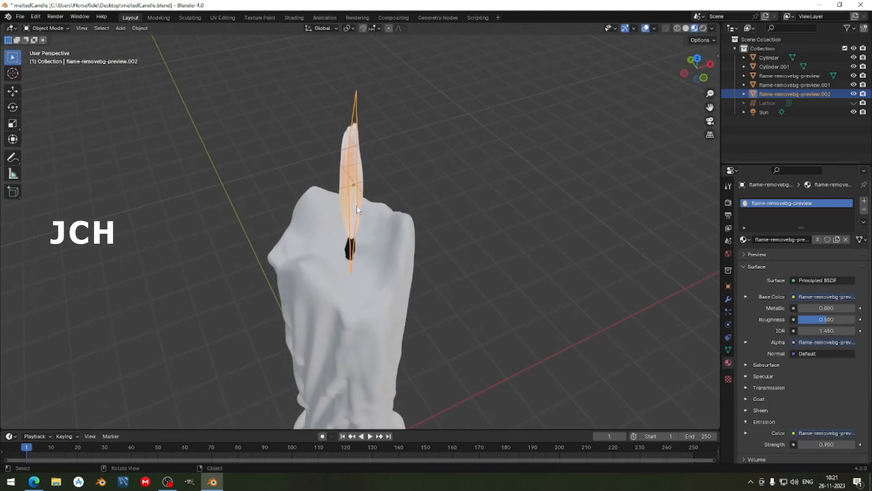
# - Rotate the second flame copy another 30° so it stands perpendicular to the original flame plane
pyautogui.press('r')
pyautogui.press('9')
pyautogui.press('0')
pyautogui.press('Return')
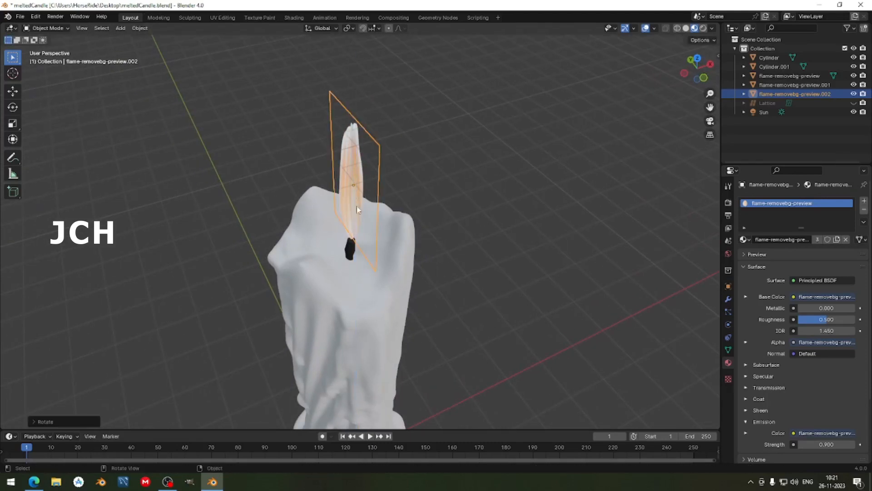
# - Select the flame planes together and examine how they are spaced around the wick
pyautogui.scroll(3, 357, 210)
pyautogui.moveTo(357, 209); pyautogui.dragTo(329, 117, button='middle')
pyautogui.scroll(-3, 375, 132)
pyautogui.press('b')
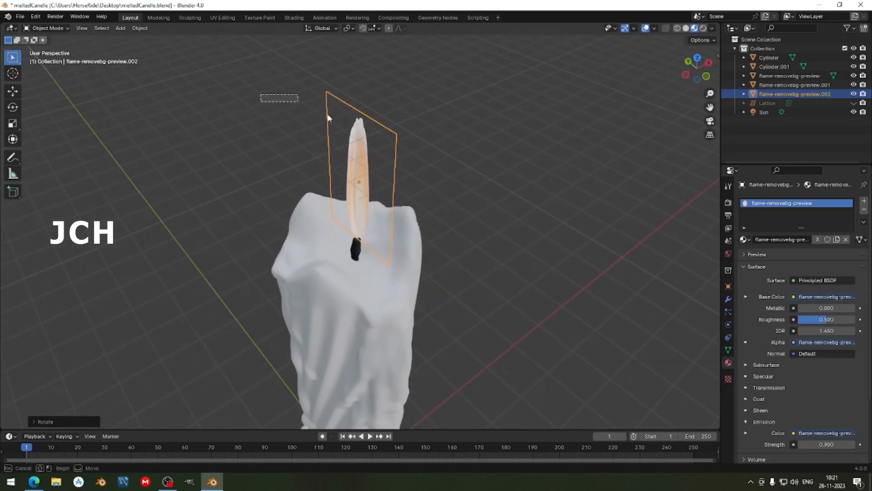
pyautogui.moveTo(329, 117); pyautogui.dragTo(505, 173)
pyautogui.moveTo(505, 173); pyautogui.dragTo(257, 86, button='middle')
pyautogui.click(356, 114)
pyautogui.press('KP_1')
pyautogui.press('b')
pyautogui.moveTo(262, 81); pyautogui.dragTo(417, 151)
pyautogui.moveTo(392, 78); pyautogui.dragTo(383, 195, button='middle')
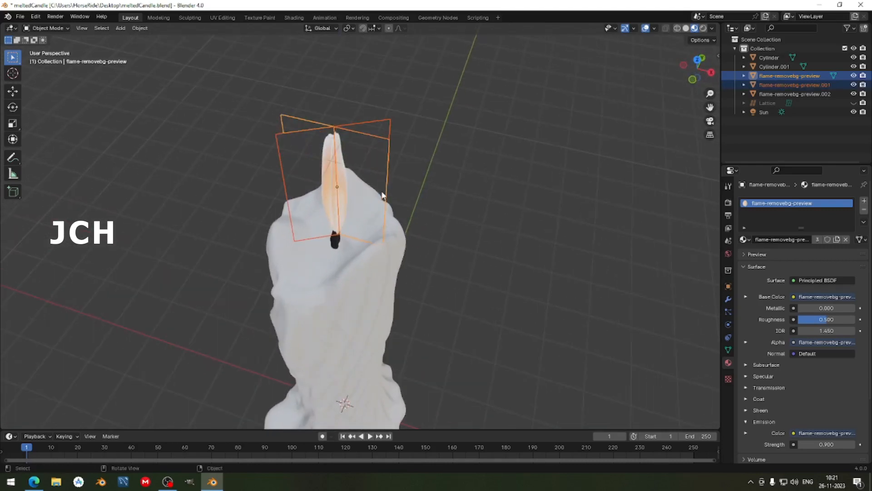
pyautogui.moveTo(321, 195); pyautogui.dragTo(405, 162, button='middle')
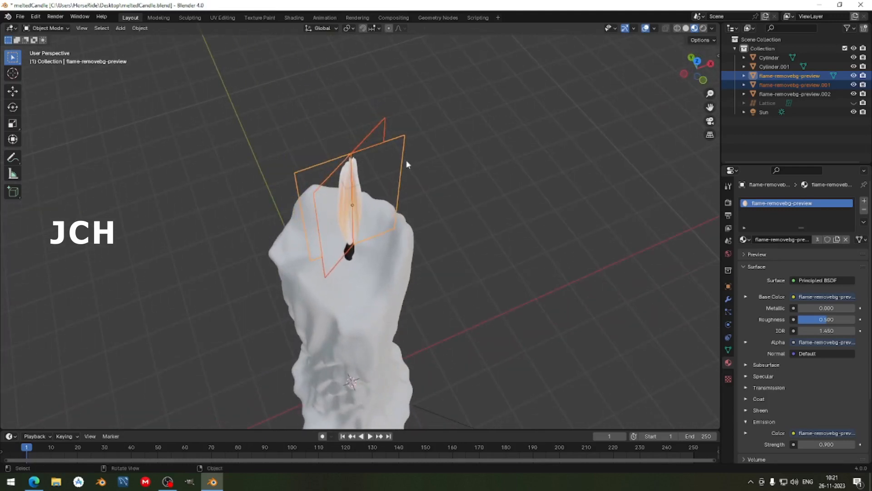
pyautogui.press('KP_1')
pyautogui.moveTo(240, 57); pyautogui.dragTo(487, 173)
pyautogui.moveTo(488, 174); pyautogui.dragTo(362, 167, button='middle')
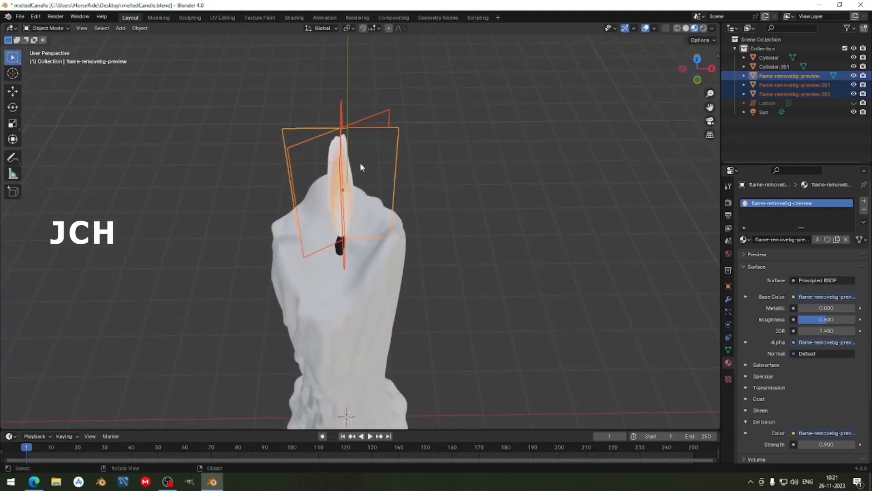
# - Delete the flame copy that stands perpendicular to the original flame plane
pyautogui.click(346, 188)
pyautogui.click(372, 142)
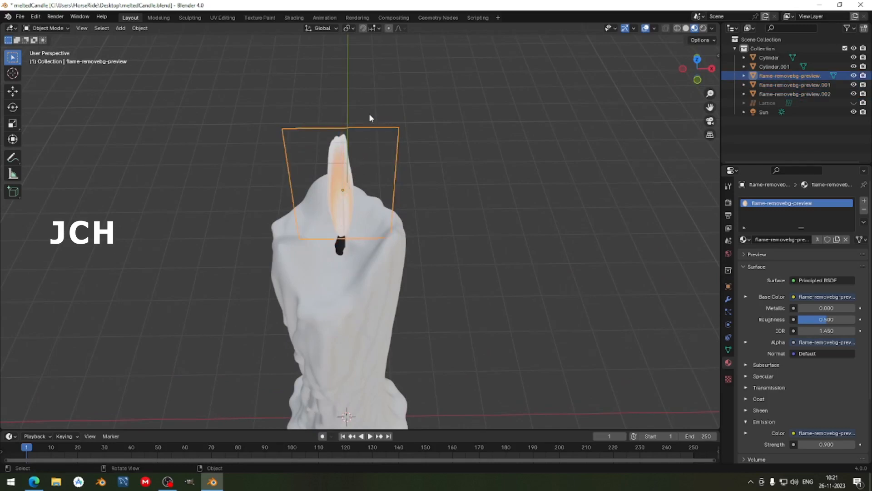
pyautogui.click(369, 113)
pyautogui.click(342, 107)
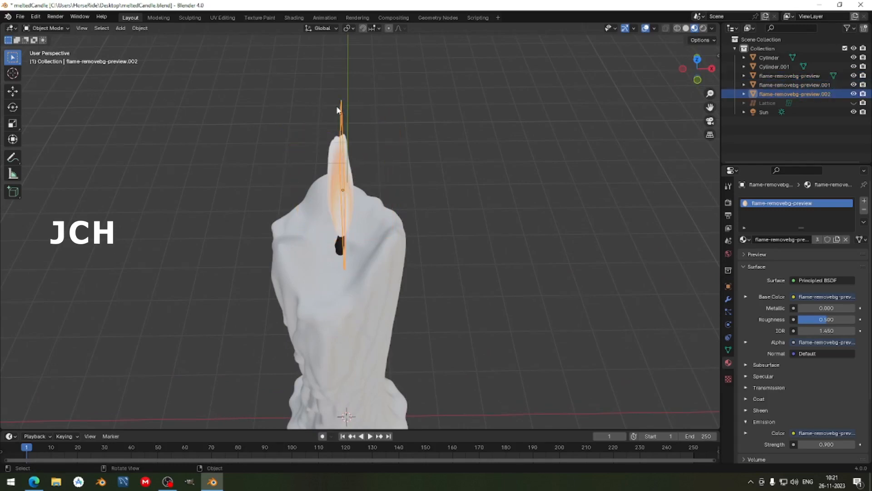
pyautogui.press('Delete')
# - Select the two remaining flame planes and check their angle to each other
pyautogui.click(379, 165)
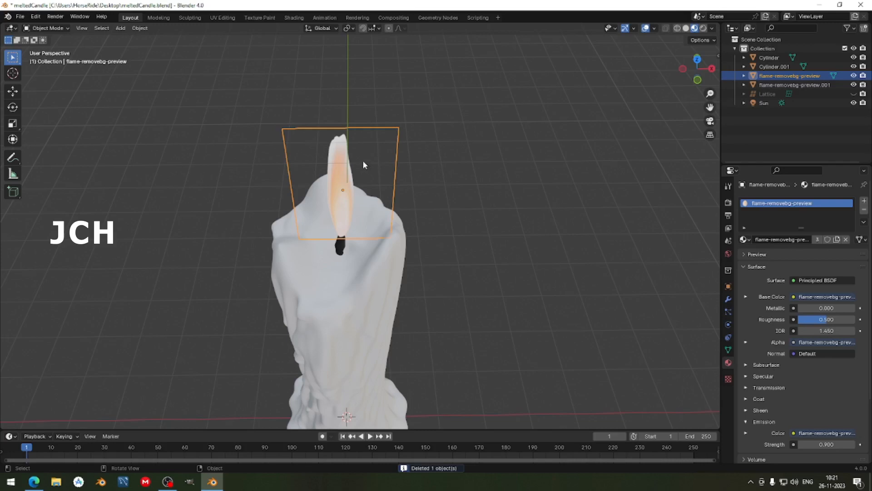
pyautogui.click(472, 145)
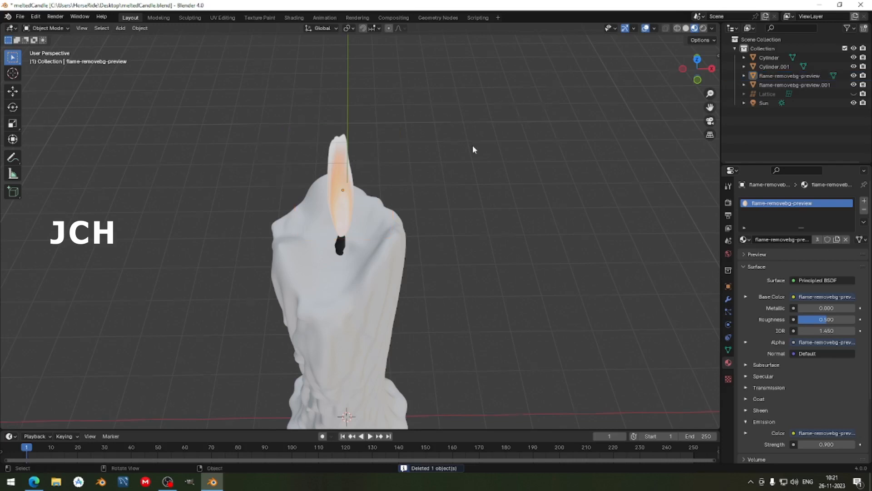
pyautogui.press('KP_1')
pyautogui.moveTo(212, 58); pyautogui.dragTo(576, 175)
pyautogui.moveTo(417, 101); pyautogui.dragTo(408, 163, button='middle')
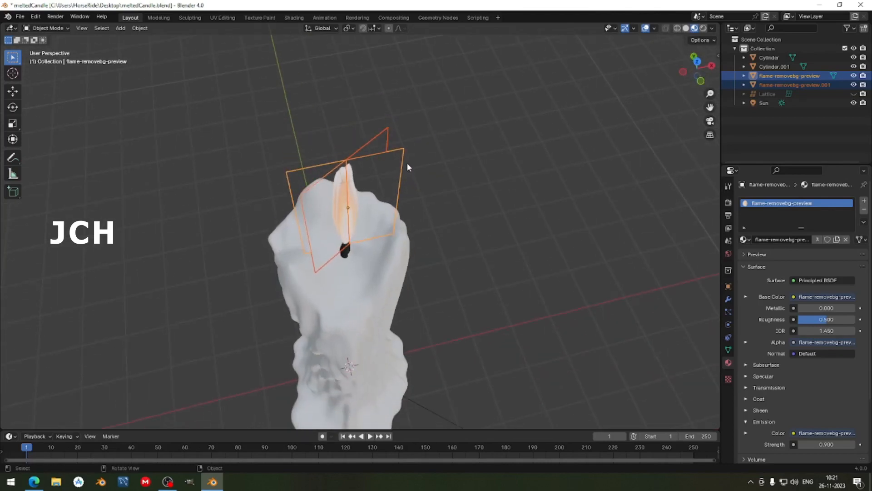
# - Duplicate the rotated flame copy in place and rotate the new copy 30° around the global Z axis
pyautogui.click(373, 144)
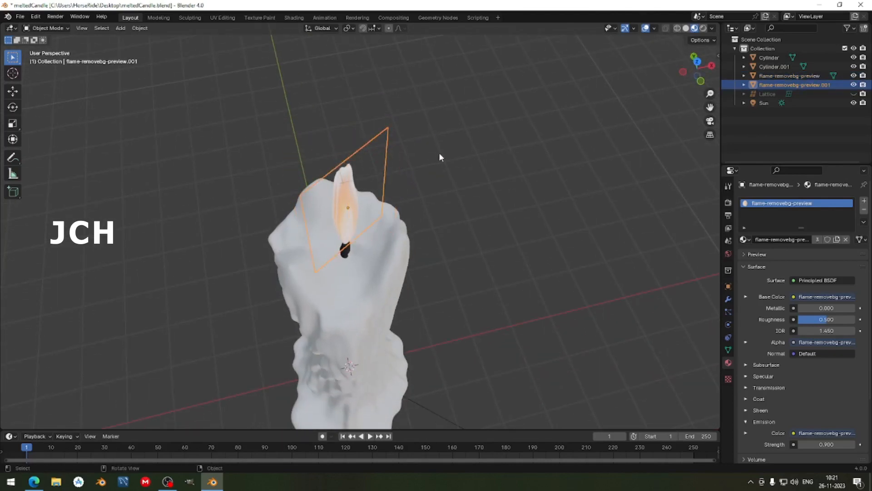
pyautogui.hotkey('shift', 'd')
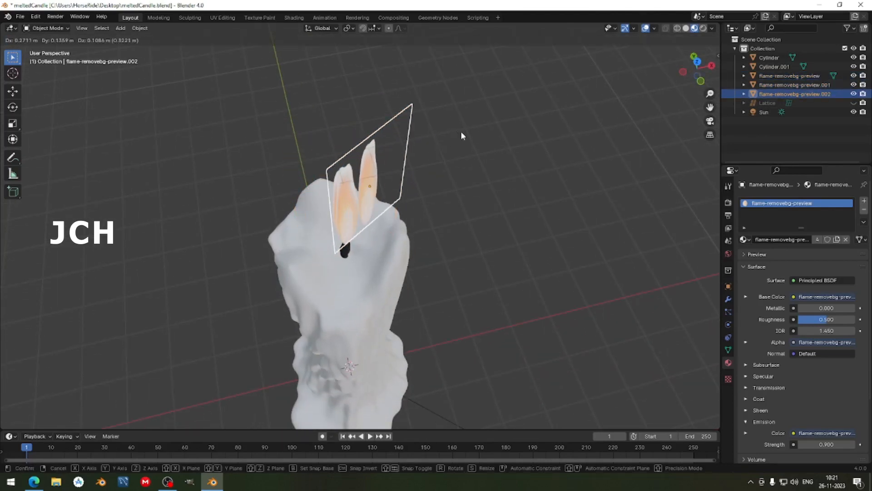
pyautogui.rightClick(460, 130)
pyautogui.write('rz')
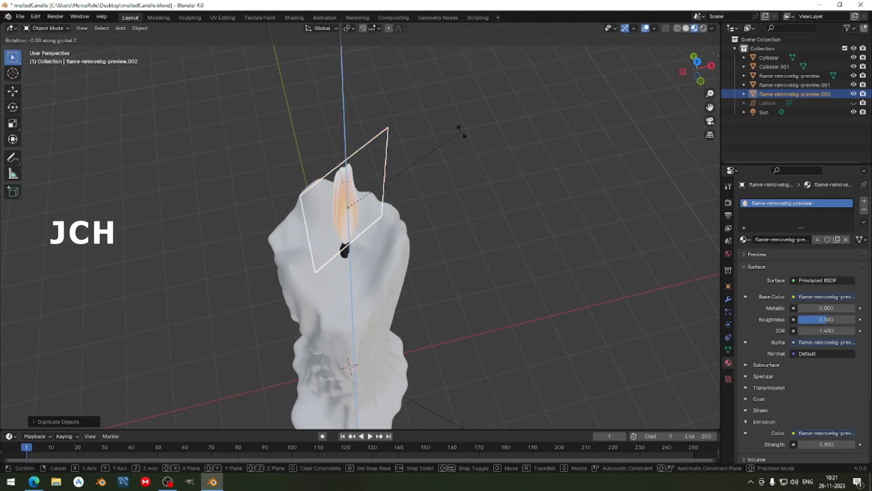
pyautogui.write('30')
pyautogui.press('Return')
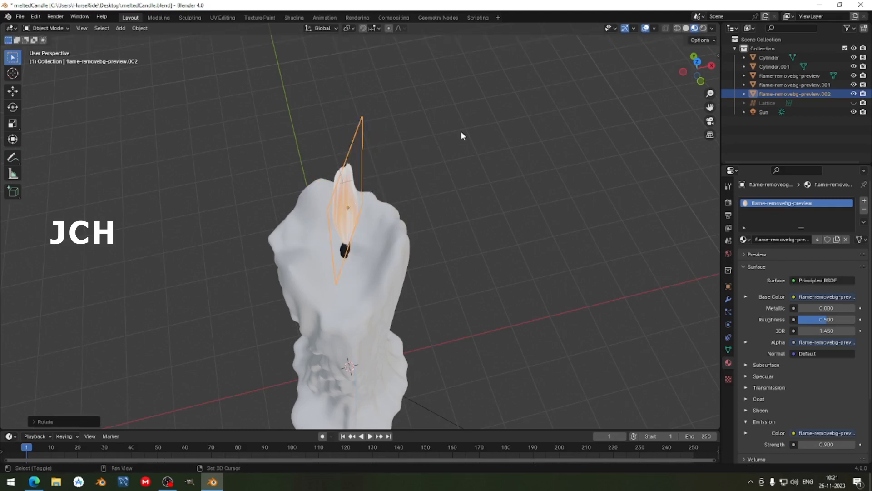
# - Add two more flame planes, each duplicated in place from the latest copy and rotated 30° around the global Z axis
pyautogui.hotkey('shift', 'd')
pyautogui.rightClick(474, 109)
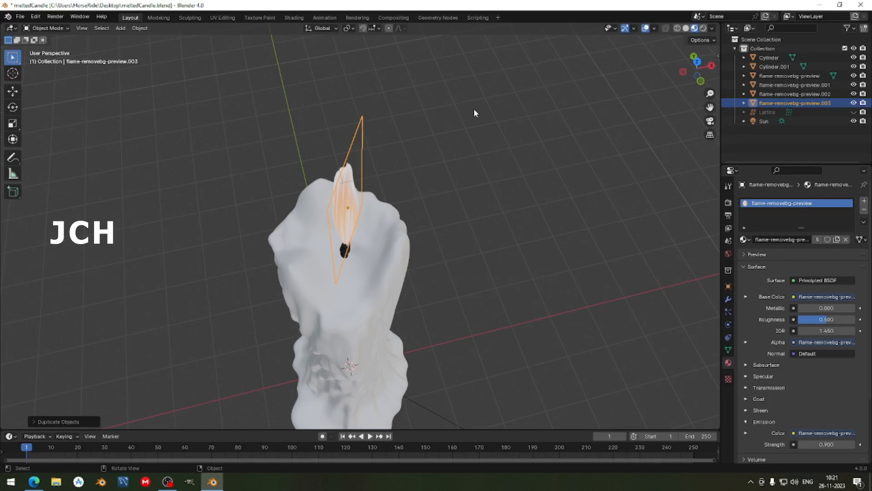
pyautogui.write('rz30')
pyautogui.press('Return')
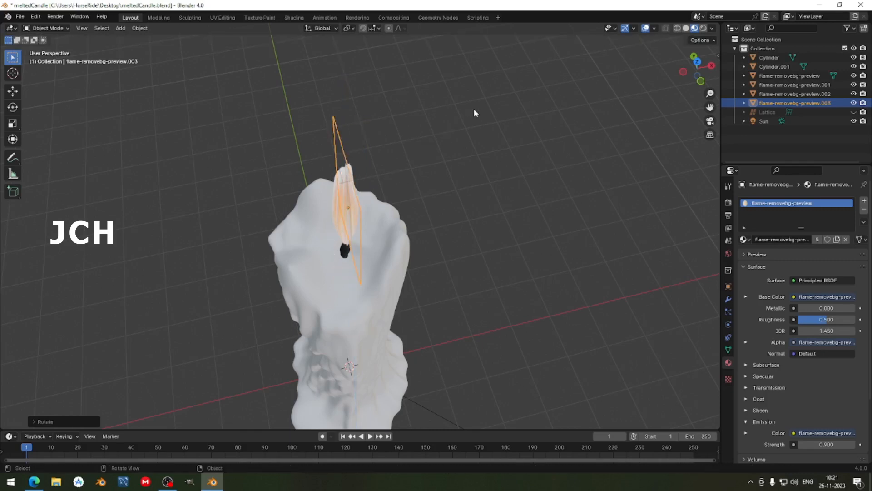
pyautogui.hotkey('shift', 'd')
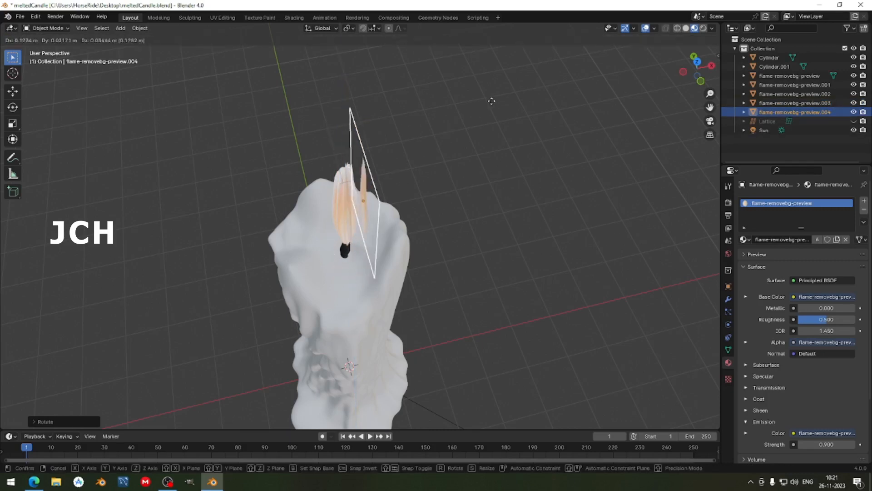
pyautogui.rightClick(493, 102)
pyautogui.write('rz')
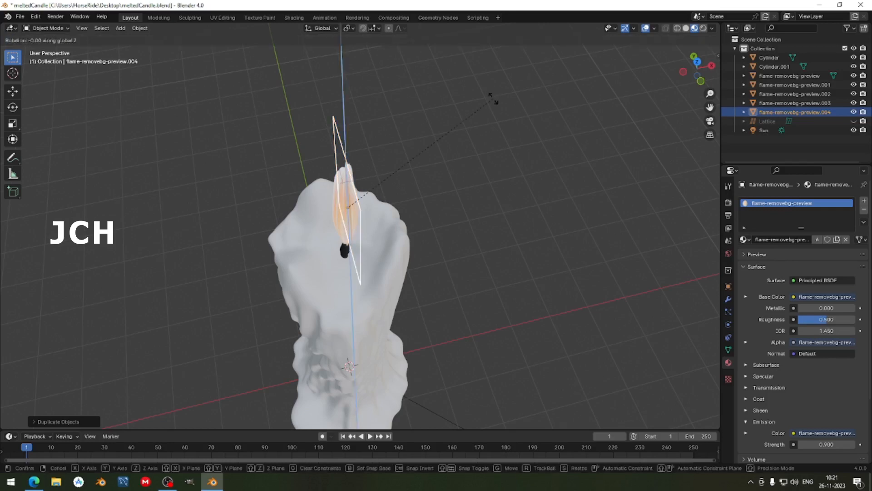
pyautogui.write('30')
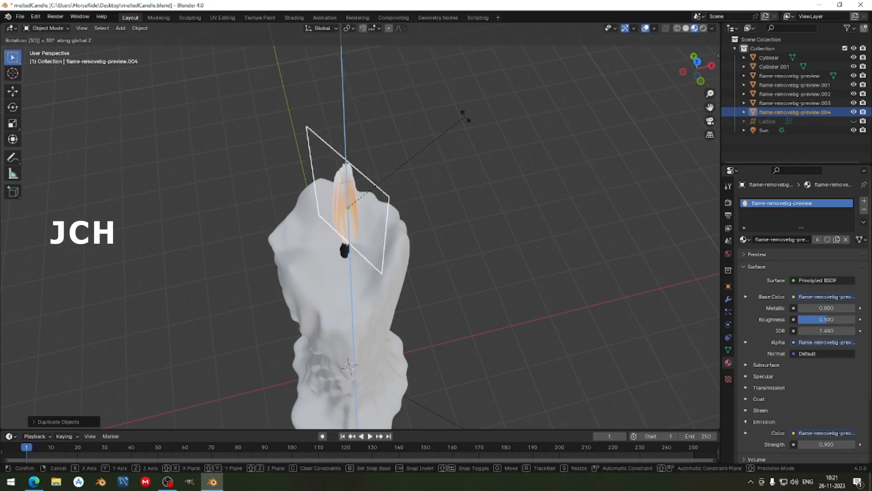
pyautogui.press('Return')
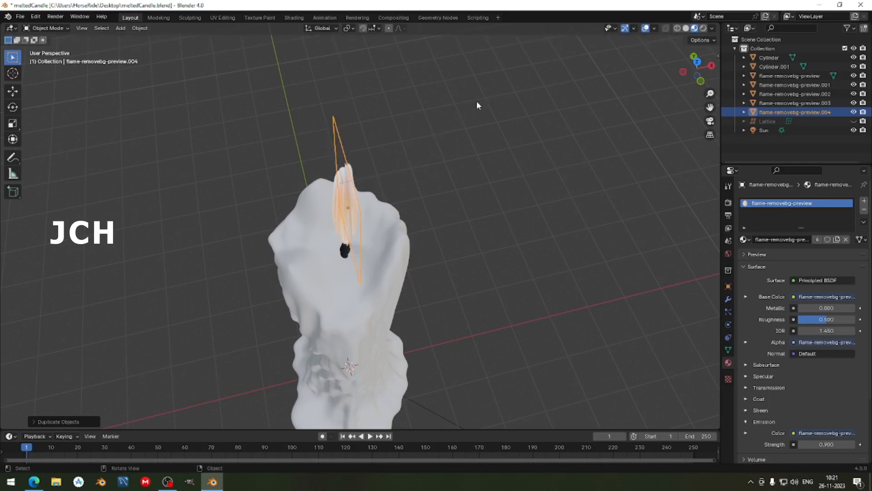
pyautogui.write('rz30')
pyautogui.press('Return')
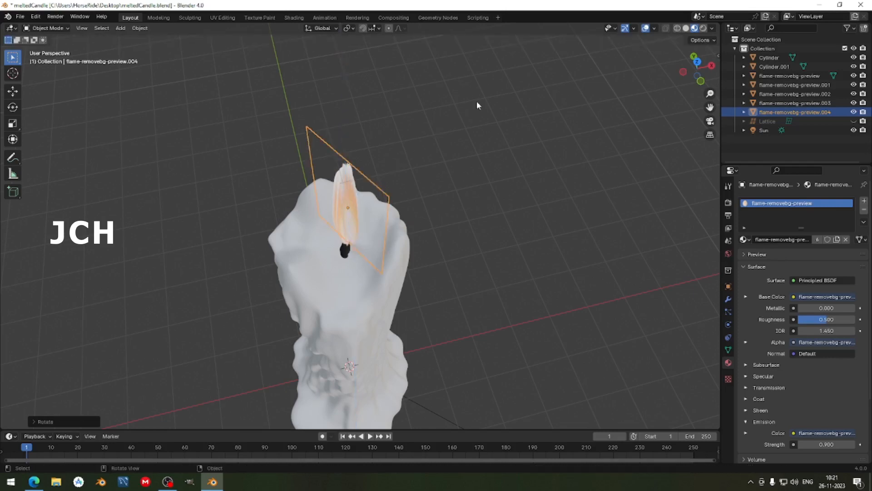
# - Continue the flame ring with another two in-place duplicates, each rotated a further 30° around global Z
pyautogui.hotkey('shift', 'd')
pyautogui.rightClick(498, 85)
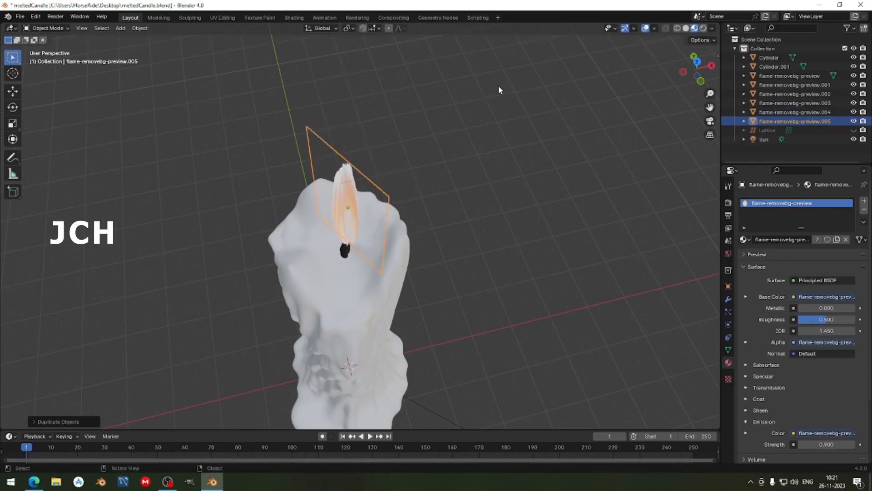
pyautogui.write('rz30')
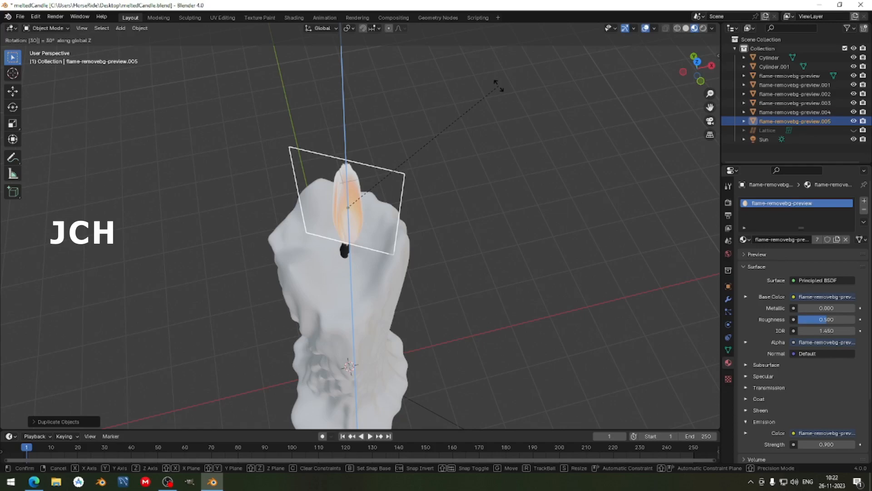
pyautogui.press('Return')
pyautogui.hotkey('shift', 'd')
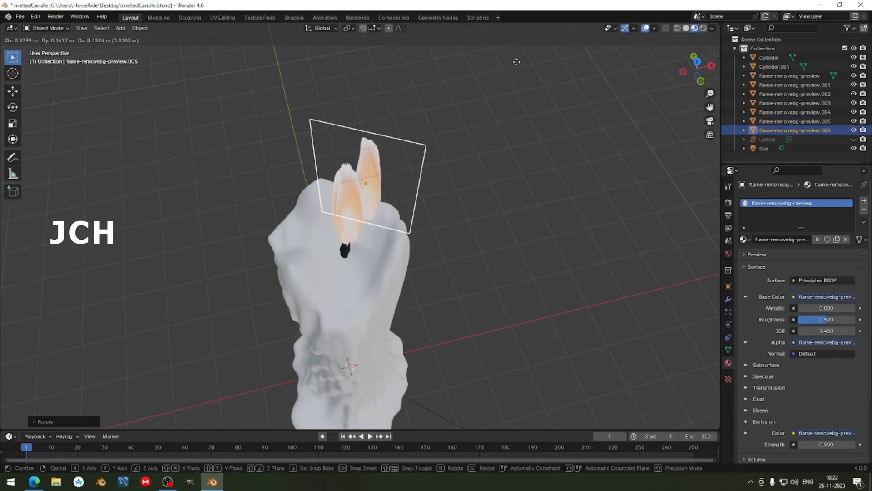
pyautogui.rightClick(517, 61)
pyautogui.write('rz30')
pyautogui.press('Return')
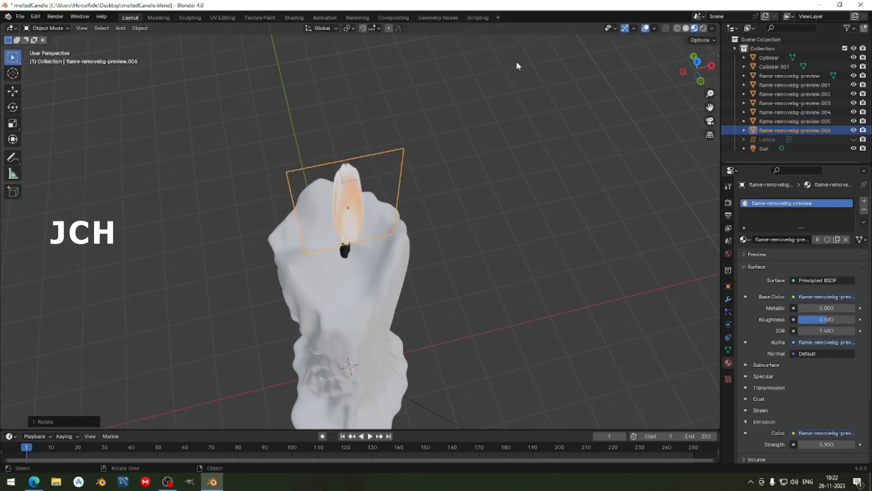
# - Check the spacing of all the flame planes from above and delete the redundant original plane, flame-removebg-preview
pyautogui.moveTo(517, 63); pyautogui.dragTo(435, 129, button='middle')
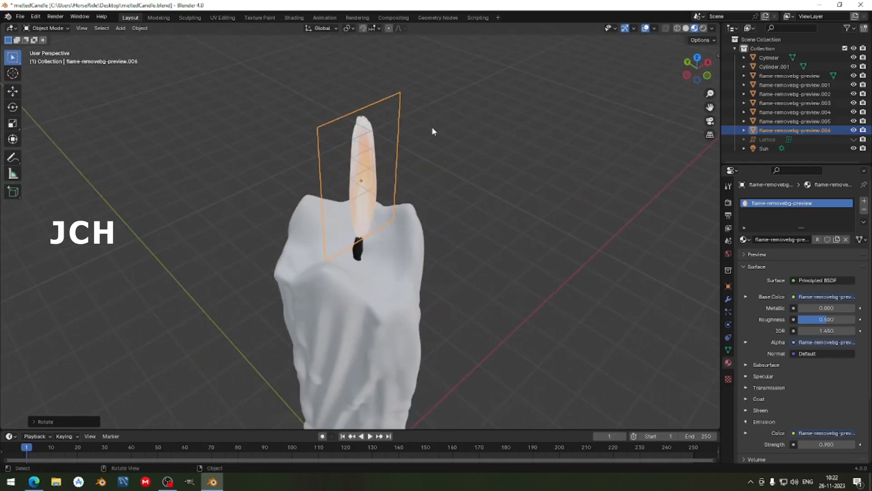
pyautogui.press('KP_1')
pyautogui.moveTo(265, 72); pyautogui.dragTo(516, 155)
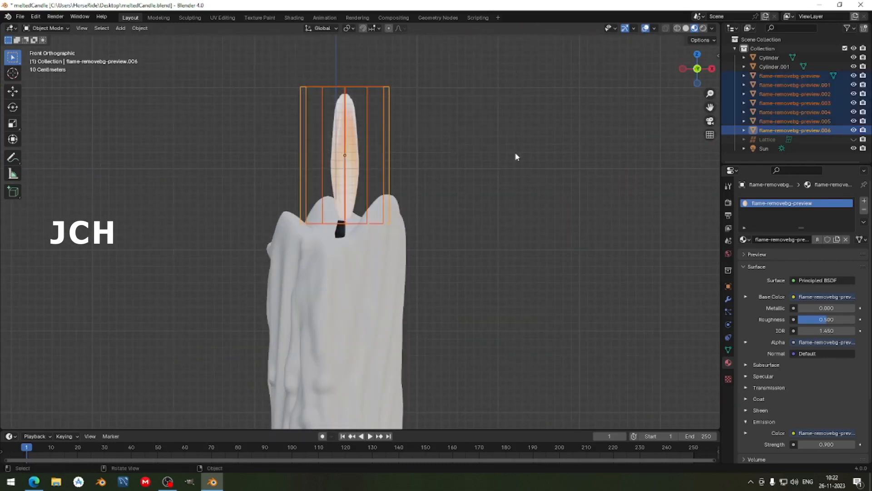
pyautogui.moveTo(369, 83); pyautogui.dragTo(376, 170, button='middle')
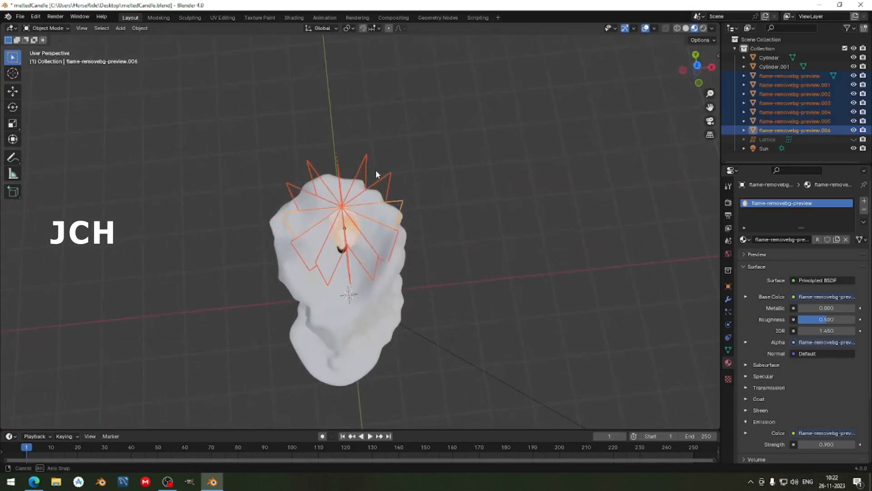
pyautogui.click(286, 227)
pyautogui.press('Delete')
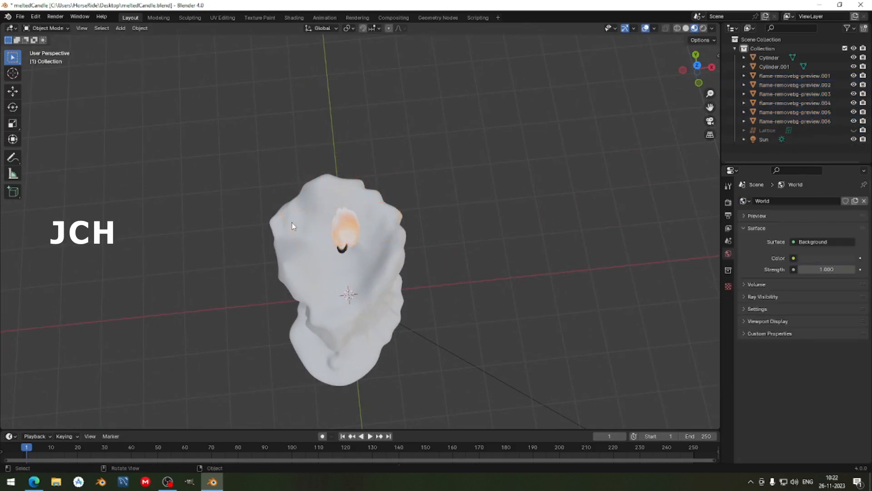
# - Examine the remaining flame planes above the wick from several sides and distances
pyautogui.press('KP_1')
pyautogui.moveTo(207, 49); pyautogui.dragTo(468, 181)
pyautogui.moveTo(473, 179); pyautogui.dragTo(399, 159, button='middle')
pyautogui.moveTo(381, 226); pyautogui.dragTo(467, 142, button='middle')
pyautogui.click(468, 140)
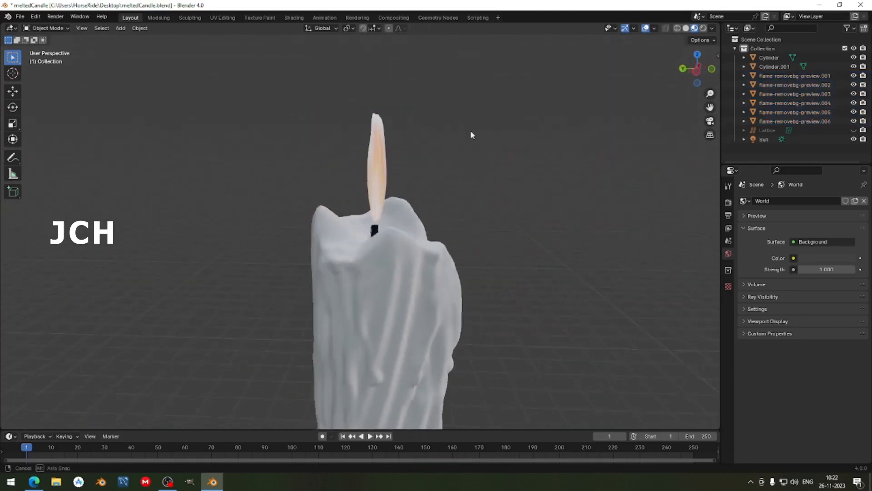
pyautogui.scroll(-3, 479, 171)
pyautogui.moveTo(479, 171); pyautogui.dragTo(385, 228, button='middle')
pyautogui.scroll(5, 397, 244)
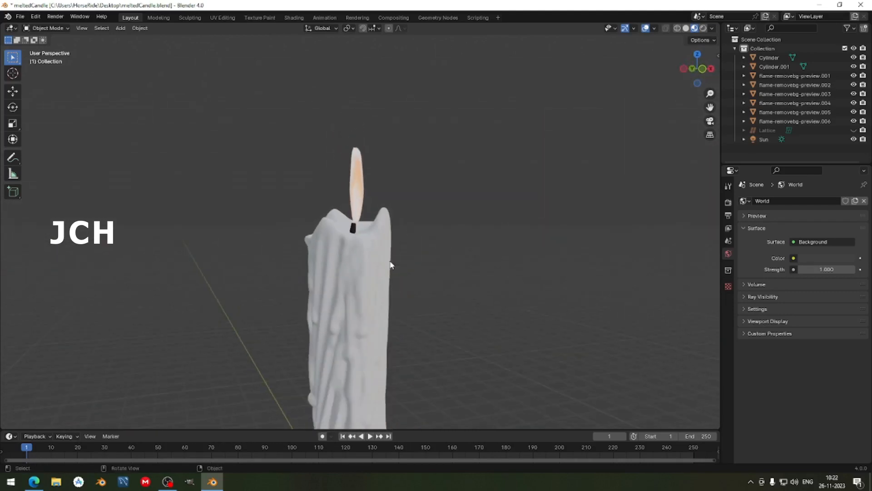
pyautogui.click(383, 179)
pyautogui.click(451, 170)
# - Preview the candle and flame in rendered shading and return the viewport to solid shading
pyautogui.press('z')
pyautogui.click(439, 185)
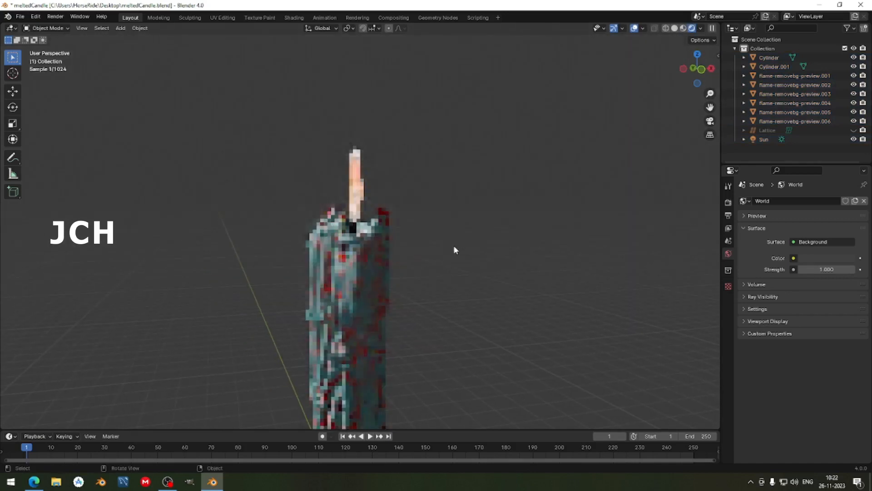
pyautogui.moveTo(453, 247)
pyautogui.mouseDown(button='middle')
pyautogui.moveTo(371, 239)
pyautogui.moveTo(503, 258)
pyautogui.mouseUp(button='middle')
pyautogui.press('z')
pyautogui.click(592, 248)
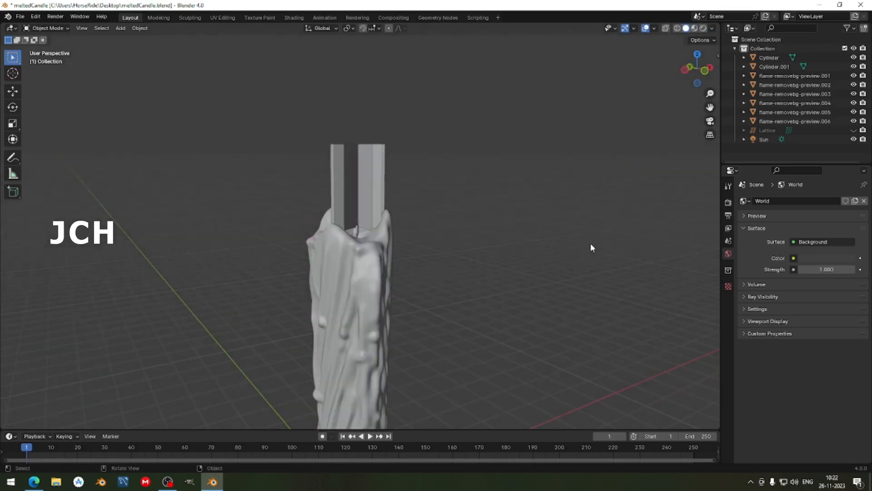
# - In material preview, select five of the flame planes and move them about 5 cm toward negative X to centre them over the wick
pyautogui.press('KP_1')
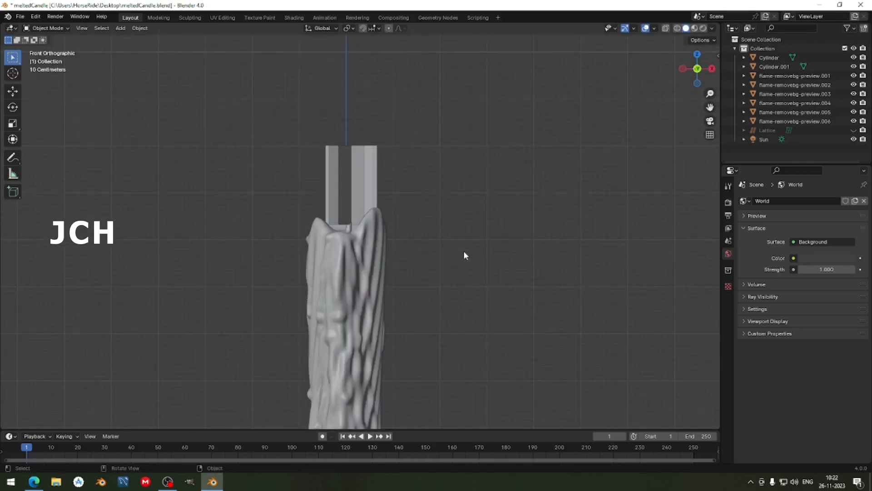
pyautogui.hotkey('alt', 'z')
pyautogui.press('z')
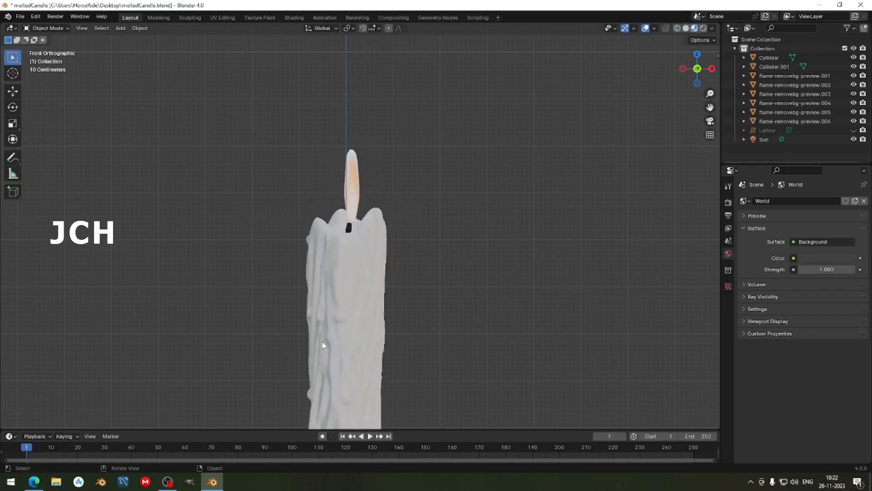
pyautogui.scroll(2, 312, 181)
pyautogui.moveTo(240, 62); pyautogui.dragTo(523, 184)
pyautogui.moveTo(522, 184); pyautogui.dragTo(566, 199, button='middle')
pyautogui.press('KP_7')
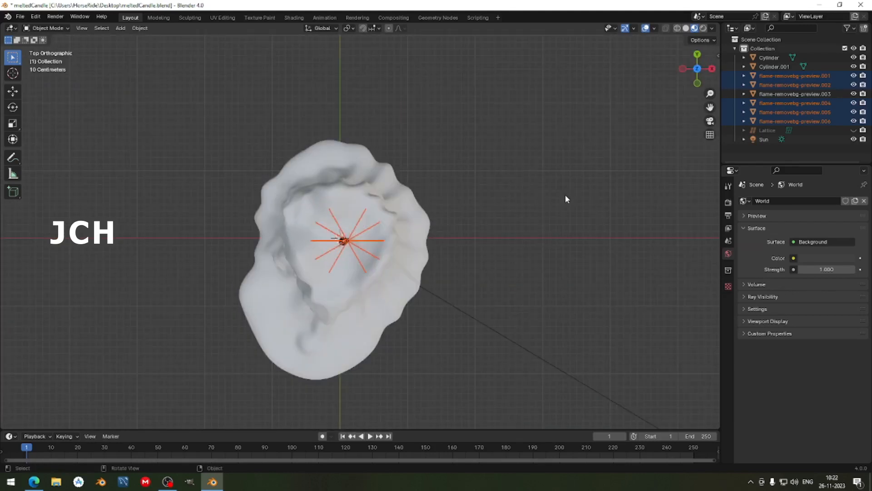
pyautogui.press('g')
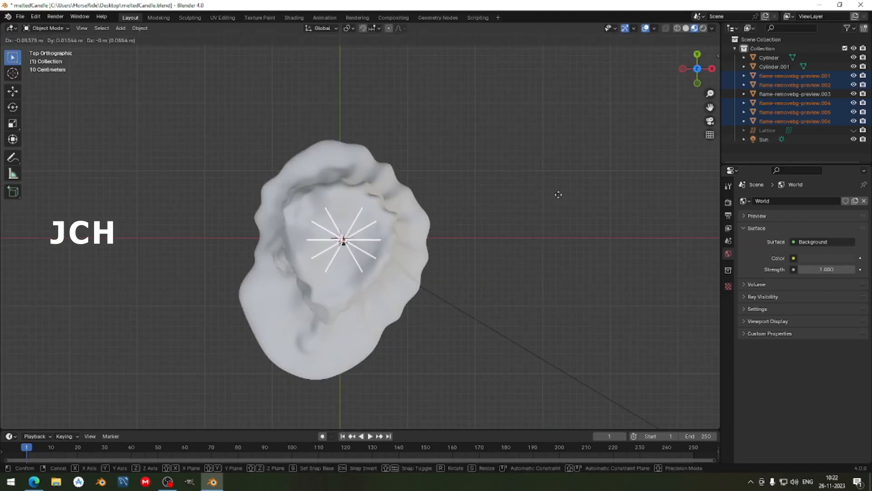
pyautogui.click(559, 198)
pyautogui.press('KP_1')
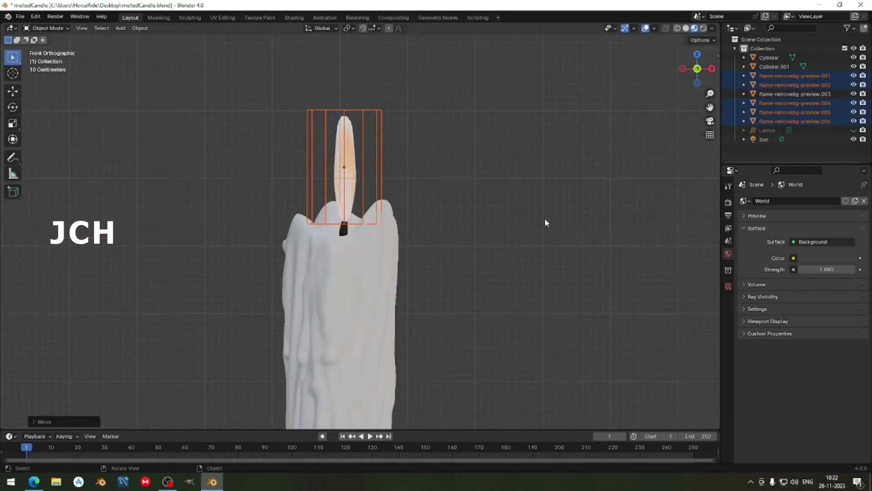
pyautogui.click(544, 218)
# - Select all six flame planes and move them into a new collection named "flame"
pyautogui.moveTo(544, 218); pyautogui.dragTo(556, 243, button='middle')
pyautogui.moveTo(243, 75); pyautogui.dragTo(516, 184)
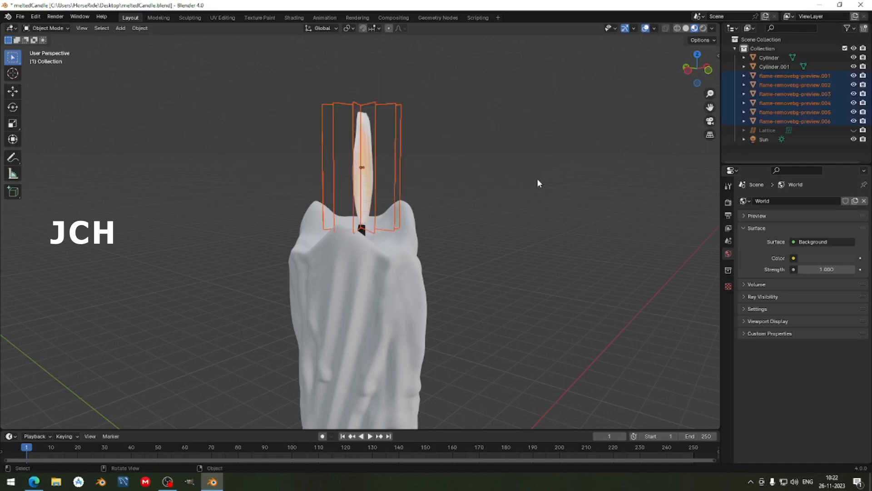
pyautogui.press('m')
pyautogui.click(508, 177)
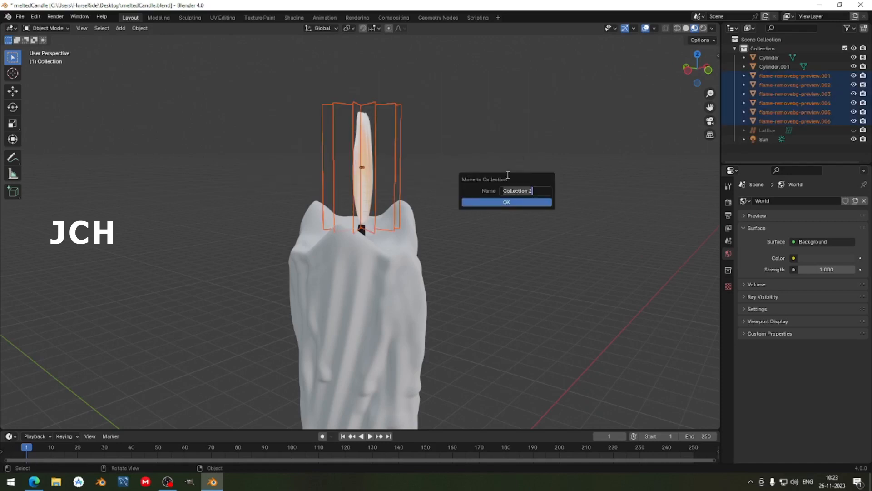
pyautogui.write('flame')
pyautogui.press('Return')
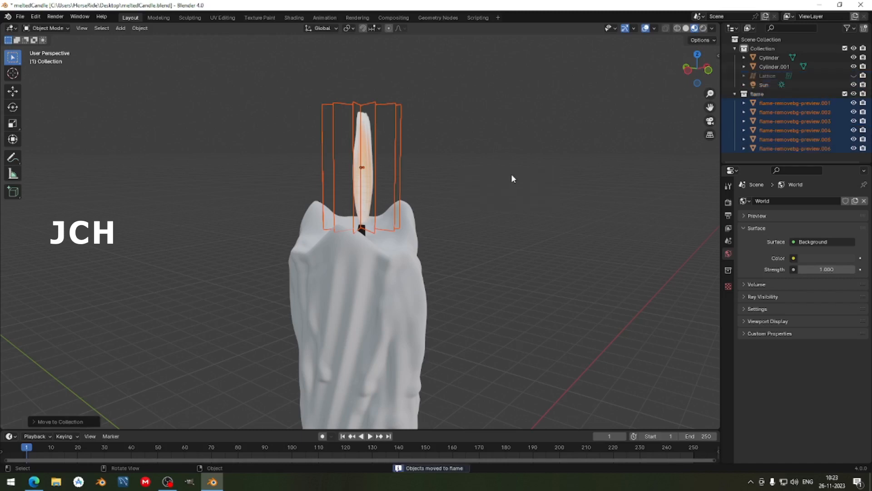
# - Deselect the flame planes and examine the flame and candle top in rendered shading
pyautogui.click(463, 205)
pyautogui.moveTo(464, 204); pyautogui.dragTo(396, 205, button='middle')
pyautogui.press('z')
pyautogui.click(409, 109)
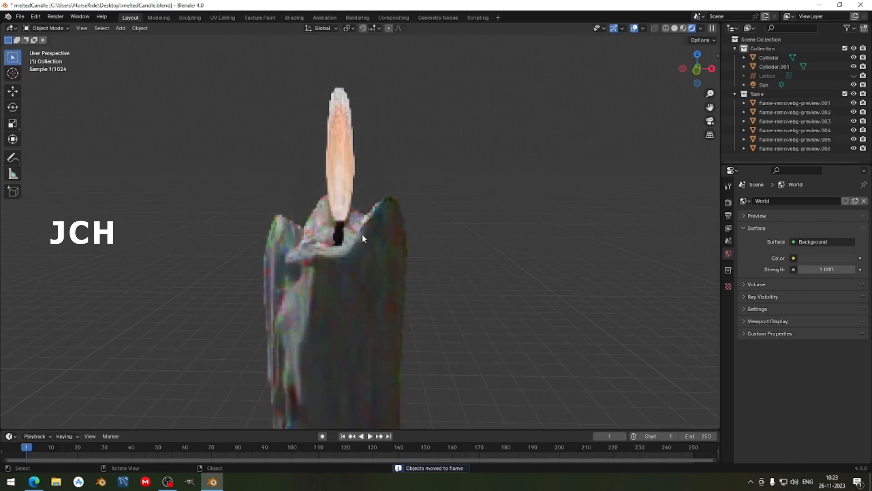
pyautogui.moveTo(370, 232); pyautogui.dragTo(403, 233, button='middle')
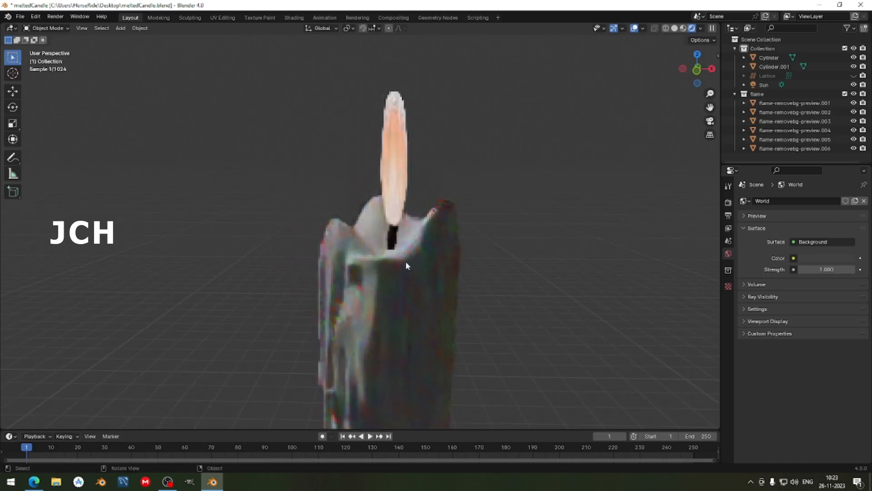
pyautogui.moveTo(406, 265); pyautogui.dragTo(368, 222, button='middle')
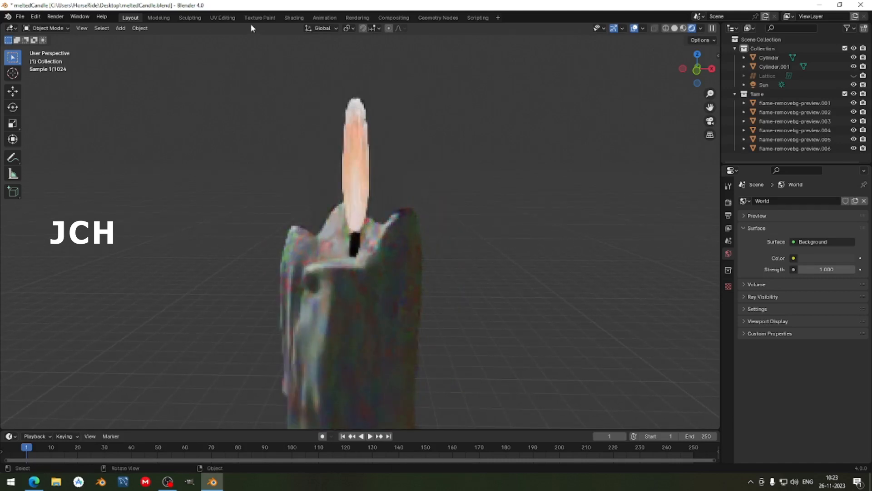
# - Switch to the Shading workspace and display the candle in solid shading
pyautogui.click(295, 17)
pyautogui.moveTo(519, 168)
pyautogui.mouseDown(button='middle')
pyautogui.moveTo(480, 174)
pyautogui.moveTo(445, 201)
pyautogui.moveTo(419, 197)
pyautogui.moveTo(430, 173)
pyautogui.mouseUp(button='middle')
pyautogui.press('z')
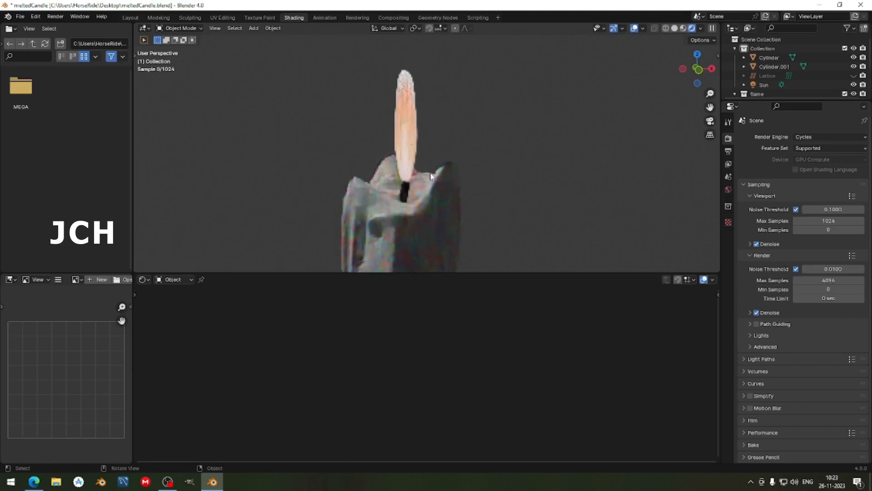
pyautogui.press('z')
pyautogui.click(493, 194)
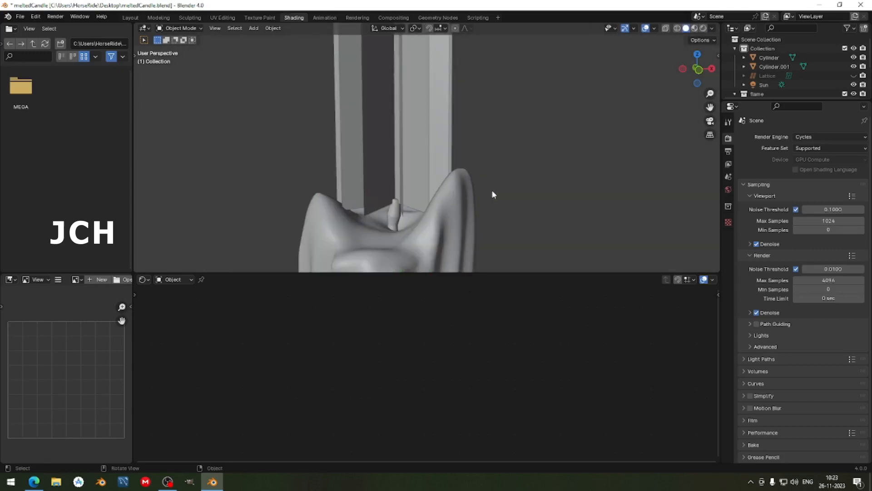
pyautogui.scroll(-2, 413, 186)
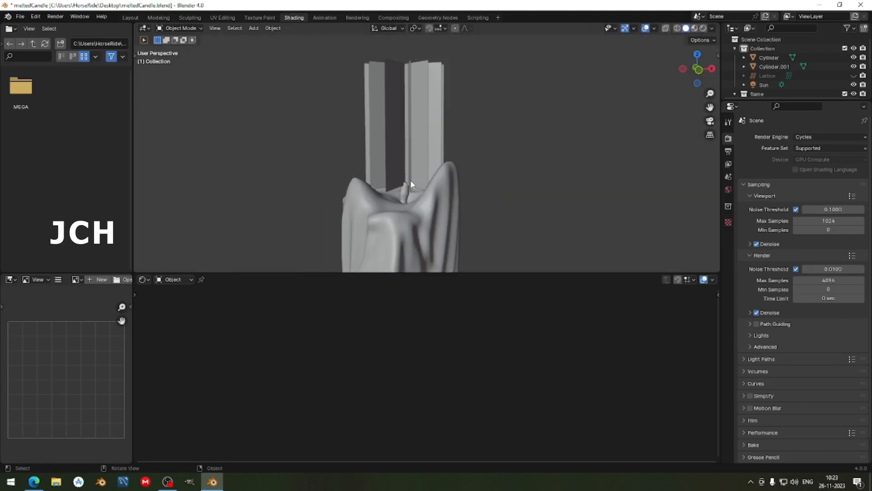
# - Add a point light and raise it along the Z axis from the candle's base to the flame planes
pyautogui.hotkey('shift', 'a')
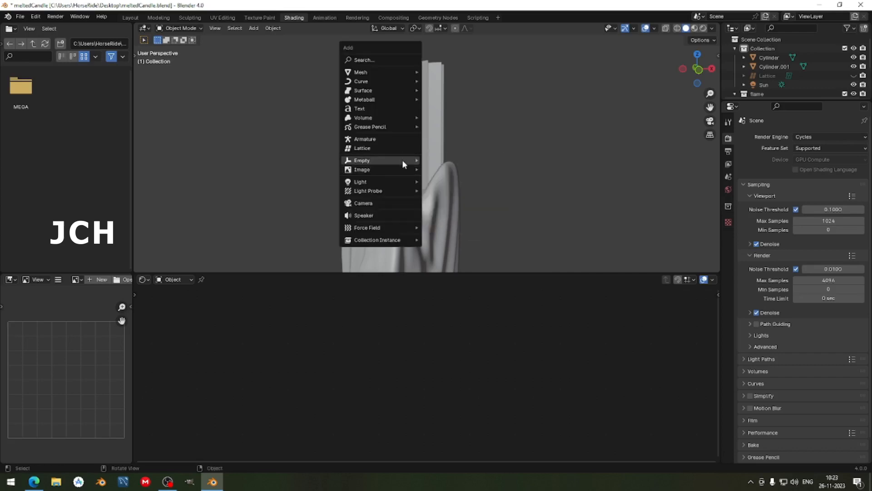
pyautogui.moveTo(405, 160)
pyautogui.moveTo(412, 181)
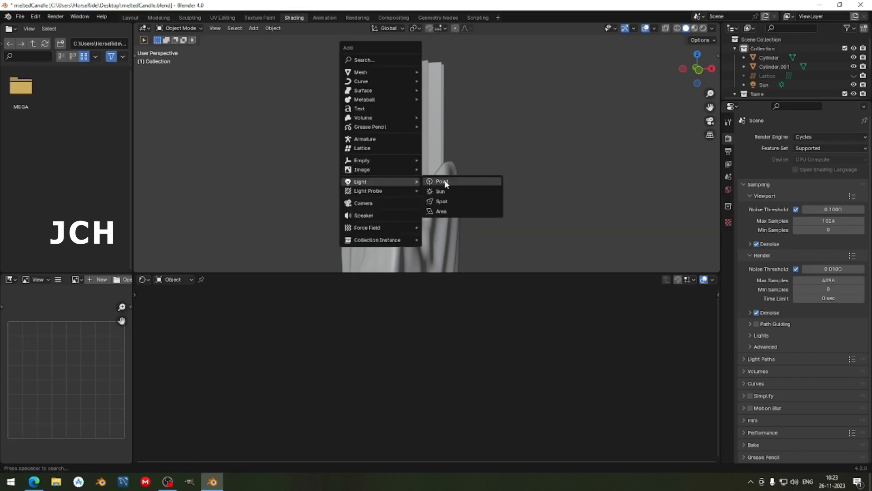
pyautogui.click(443, 182)
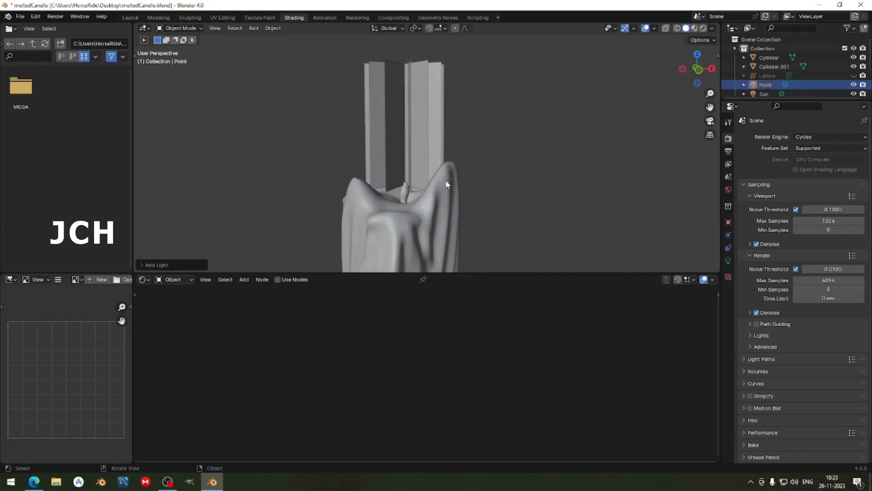
pyautogui.scroll(-5, 450, 200)
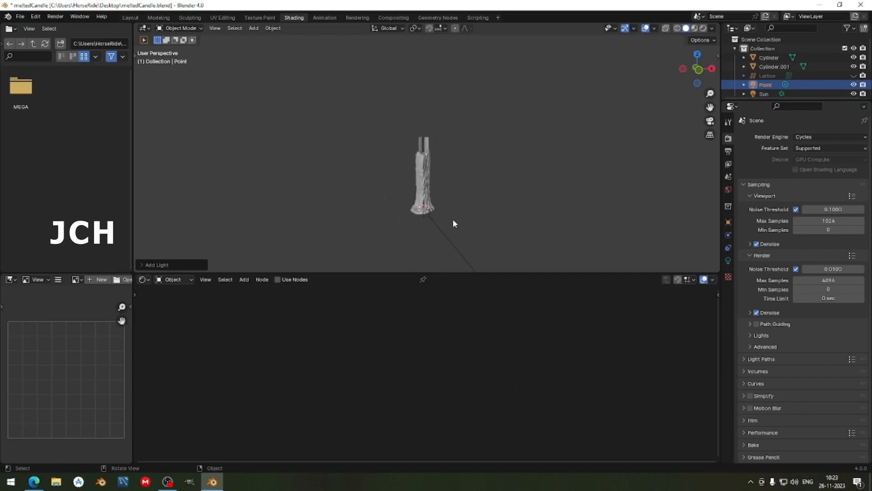
pyautogui.press('g')
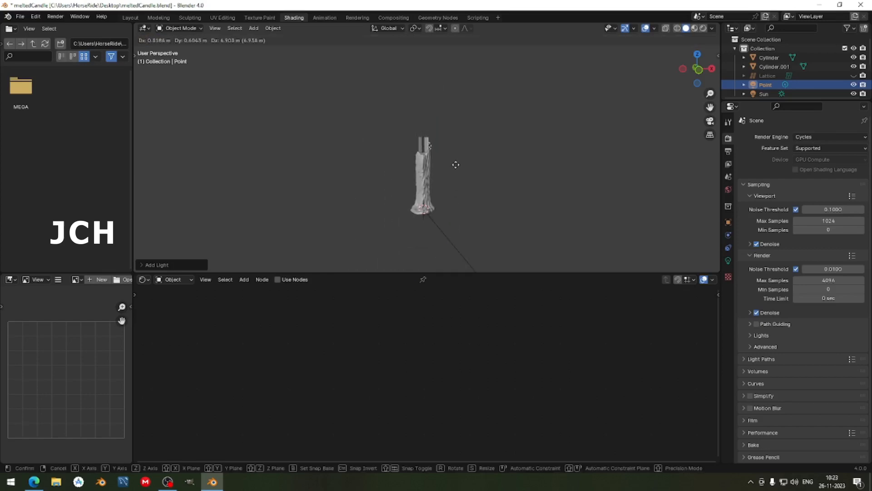
pyautogui.press('z')
pyautogui.click(456, 164)
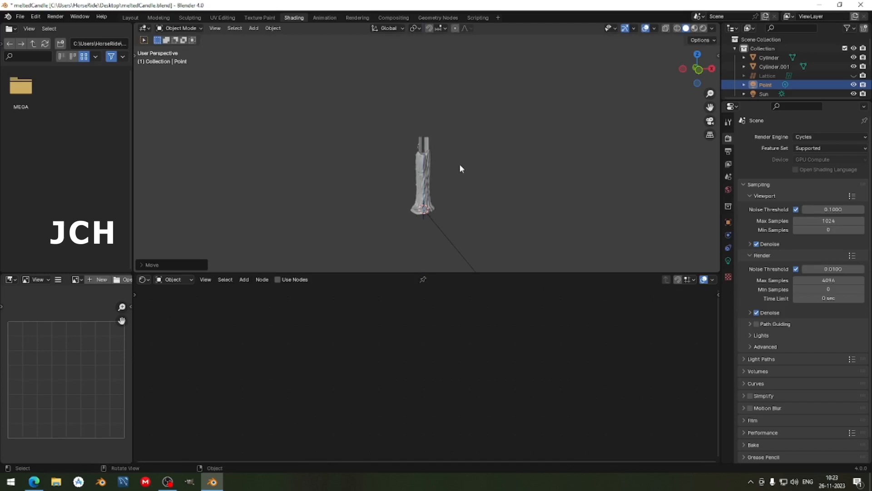
# - In wireframe shading, lower the point light to the centre of the flame planes just above the wick, and display it in rendered shading
pyautogui.scroll(8, 459, 164)
pyautogui.hotkey('shift', 'z')
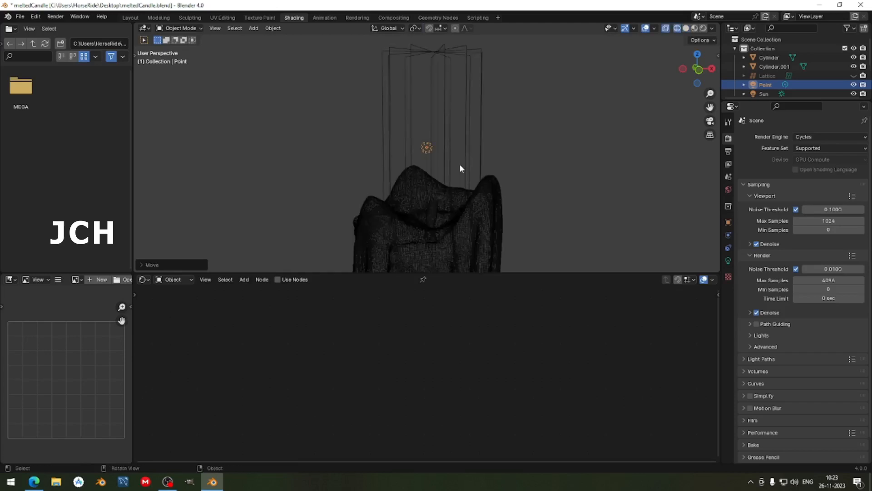
pyautogui.press('g')
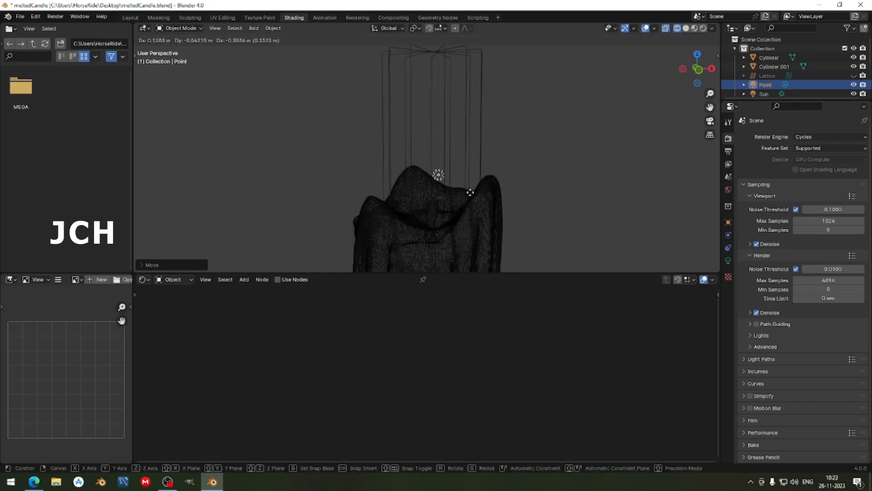
pyautogui.click(468, 193)
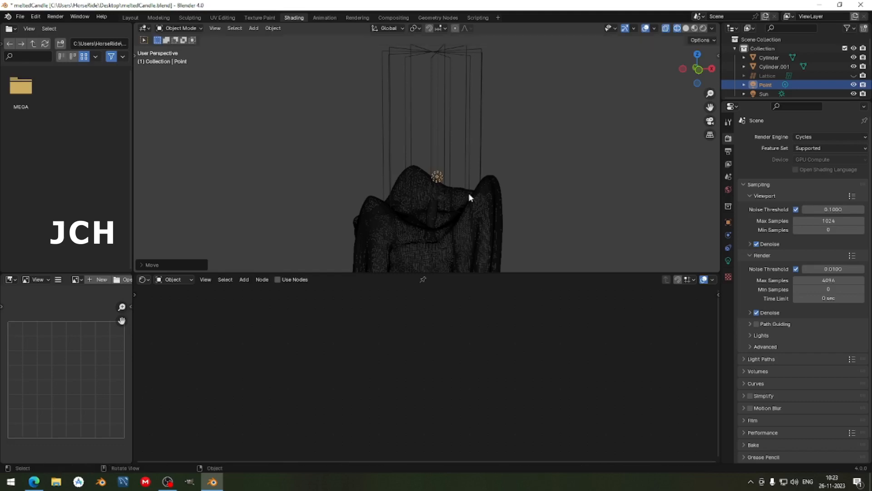
pyautogui.moveTo(482, 144)
pyautogui.mouseDown(button='middle')
pyautogui.moveTo(473, 235)
pyautogui.moveTo(422, 218)
pyautogui.moveTo(462, 226)
pyautogui.moveTo(477, 151)
pyautogui.mouseUp(button='middle')
pyautogui.hotkey('shift', 'z')
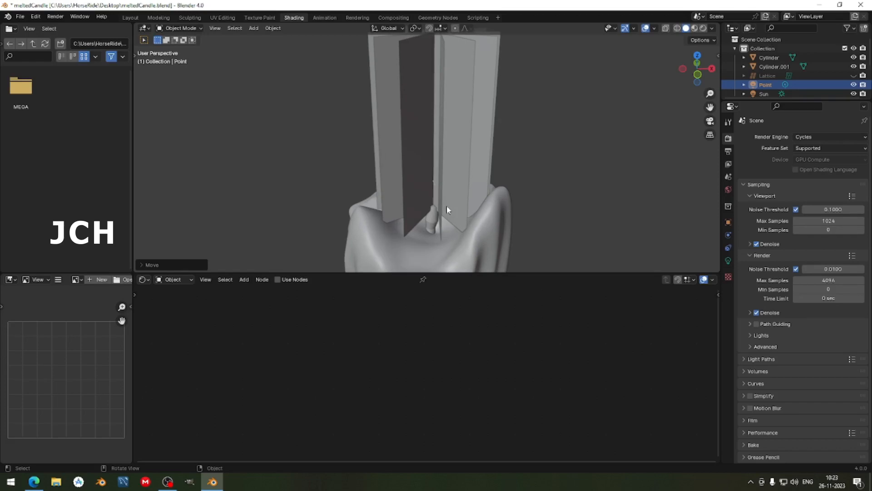
pyautogui.hotkey('shift', 'z')
pyautogui.press('z')
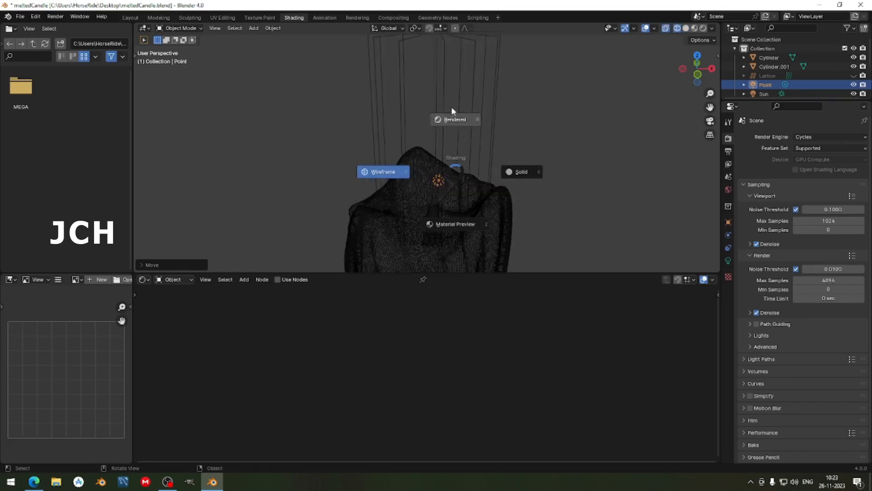
pyautogui.click(452, 113)
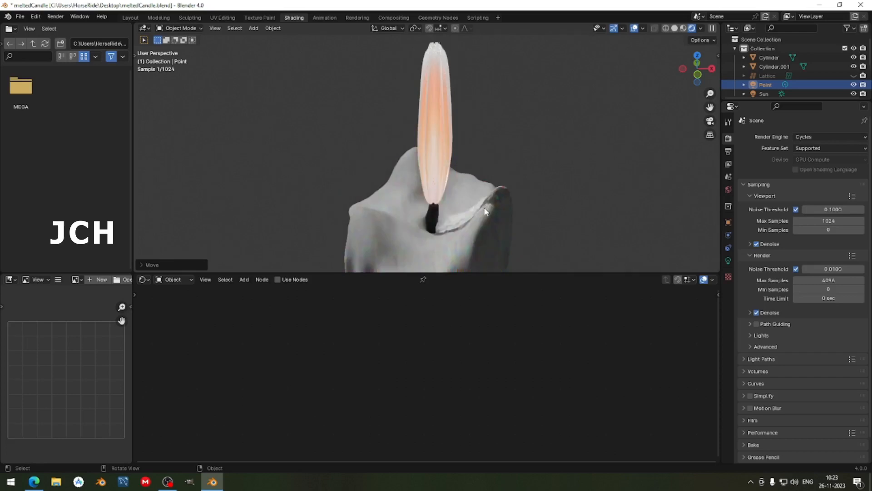
# - Sample the flame's pinkish tone as the point light's colour and set its power to 1000 W
pyautogui.click(728, 261)
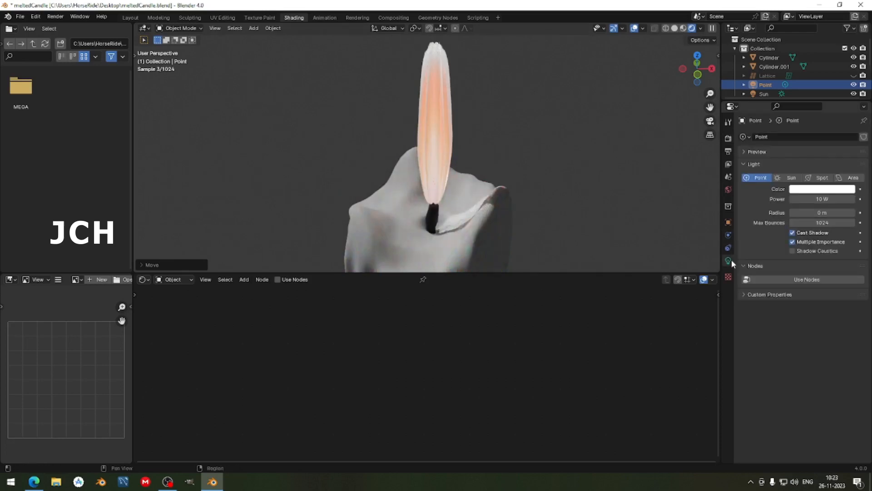
pyautogui.click(817, 190)
pyautogui.click(847, 157)
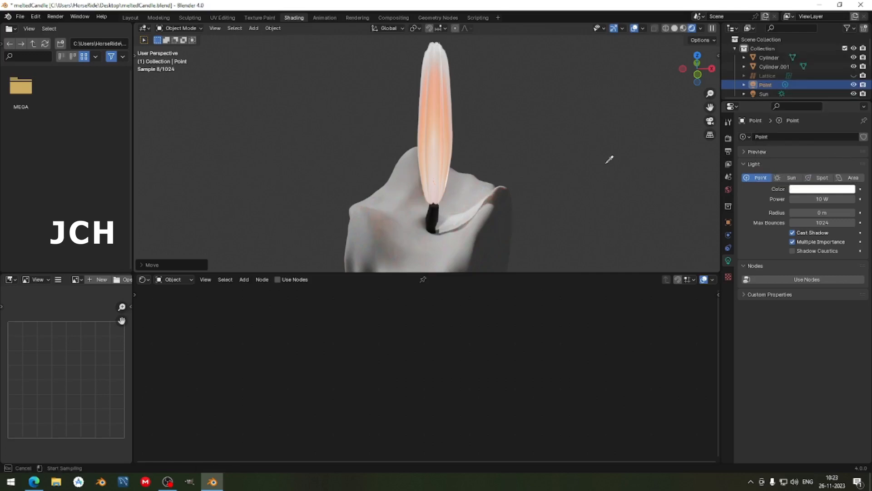
pyautogui.click(440, 144)
pyautogui.click(817, 200)
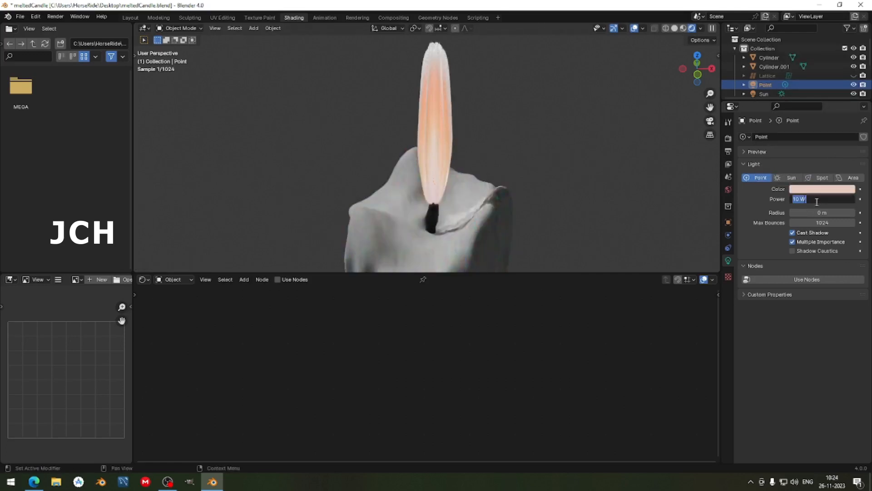
pyautogui.write('1000')
pyautogui.press('Return')
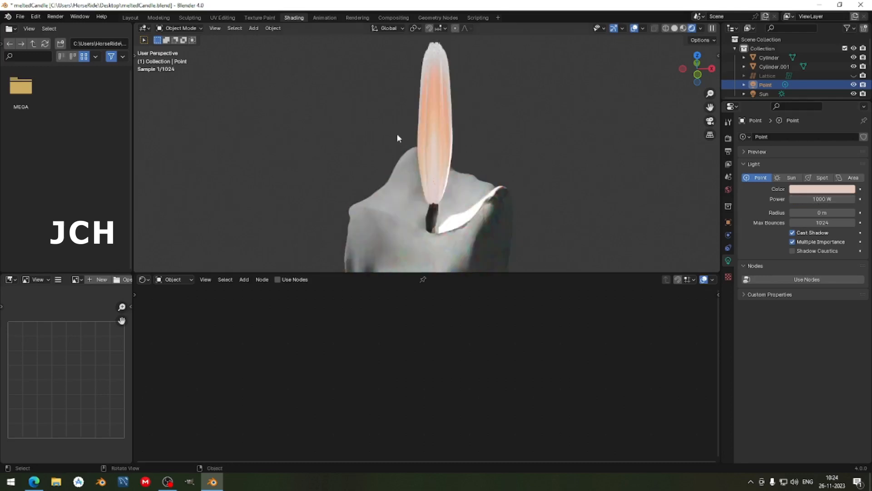
# - Turn off Cast Shadow and Multiple Importance for the point light and set its power to 500 W
pyautogui.moveTo(506, 186); pyautogui.dragTo(493, 201, button='middle')
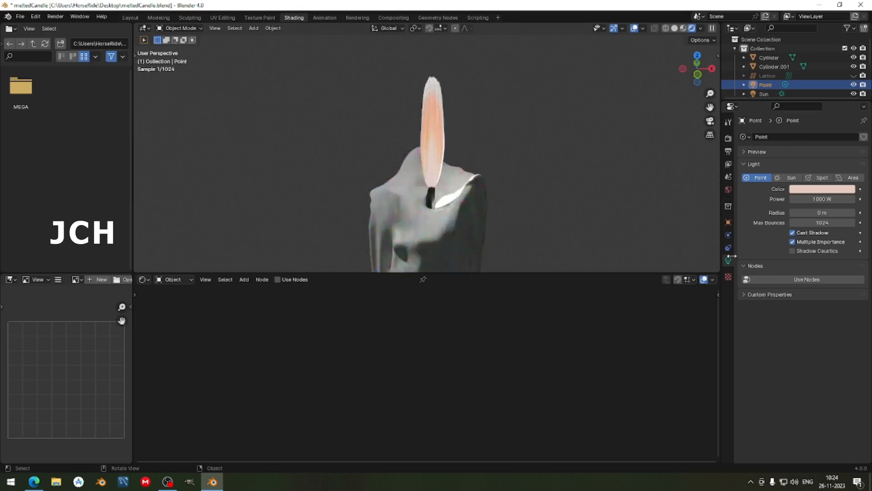
pyautogui.click(793, 234)
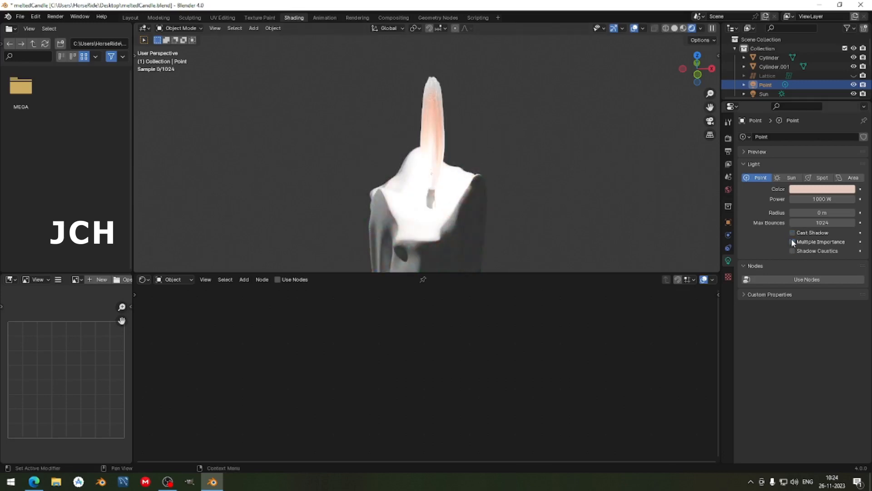
pyautogui.click(828, 199)
pyautogui.write('500')
pyautogui.press('Return')
# - Set the point light's power to 100 W
pyautogui.click(827, 198)
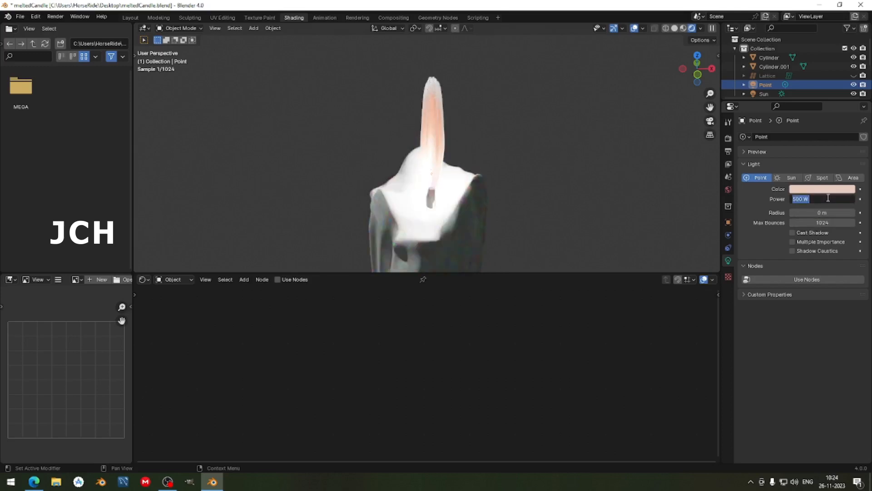
pyautogui.write('100')
pyautogui.press('Return')
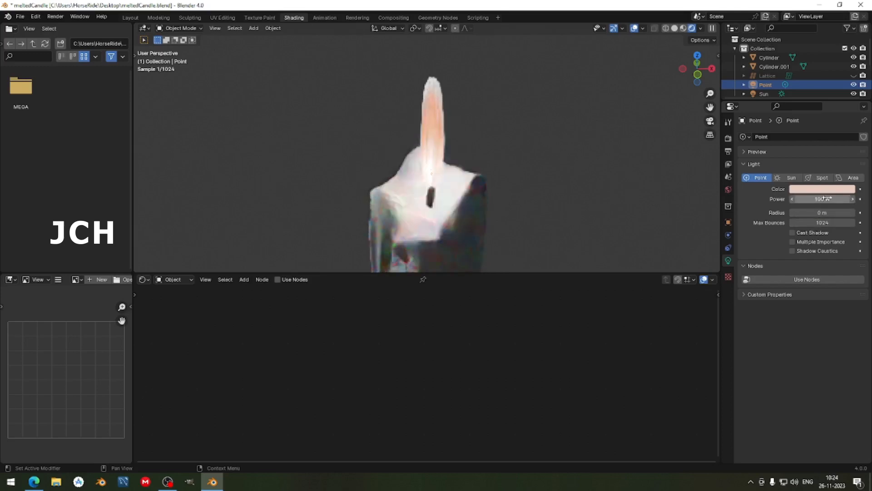
pyautogui.click(825, 198)
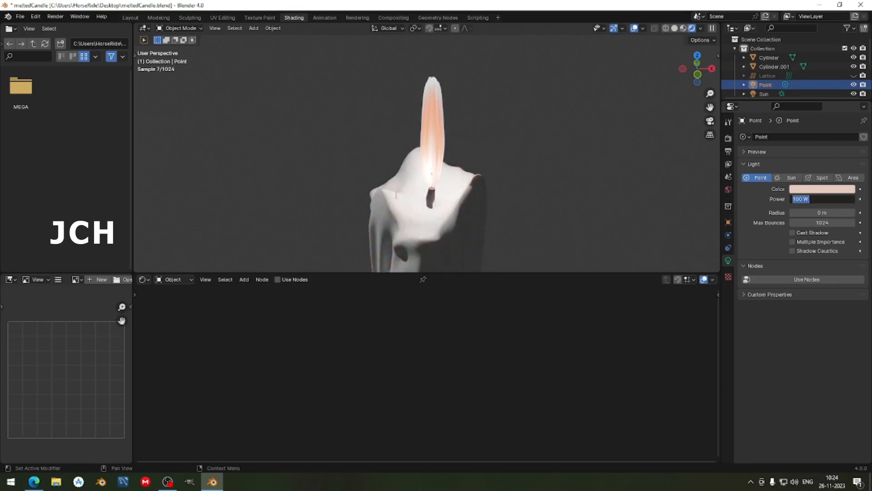
pyautogui.press('Return')
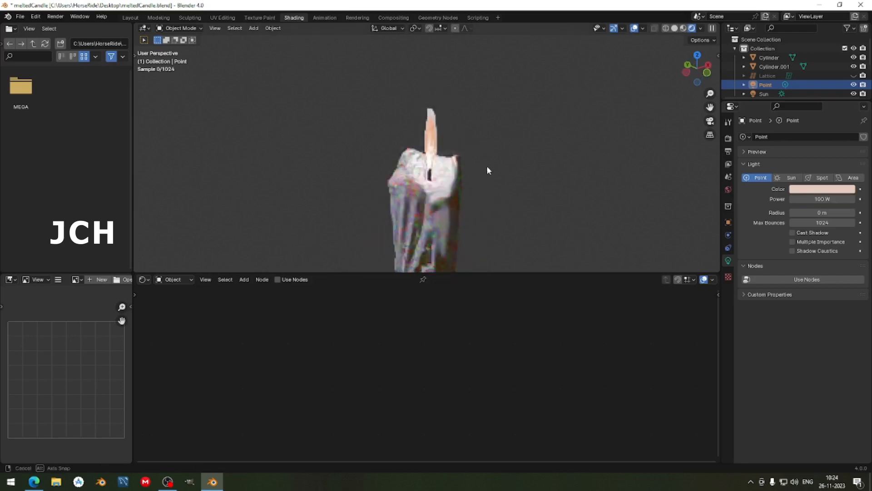
# - Change the point light's colour to yellow with hue 0.179 and saturation 0.656
pyautogui.scroll(3, 486, 165)
pyautogui.keyDown('shift'); pyautogui.moveTo(484, 207); pyautogui.dragTo(444, 179, button='middle'); pyautogui.keyUp('shift')
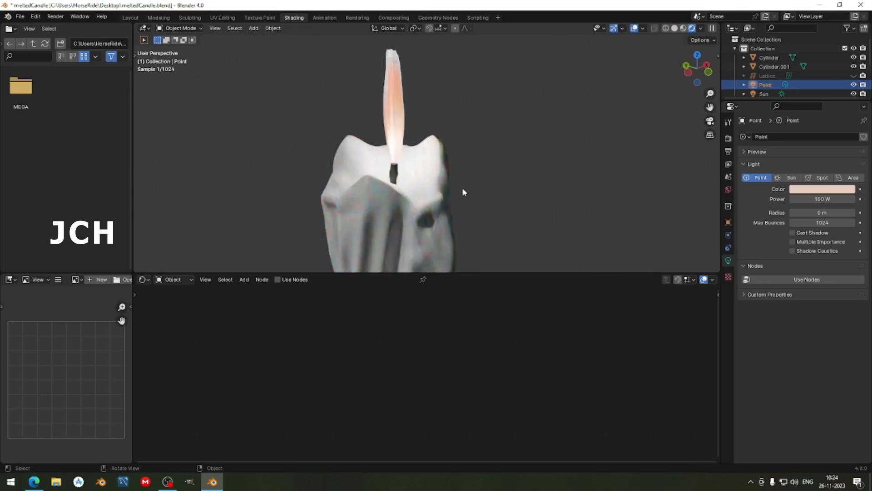
pyautogui.click(826, 190)
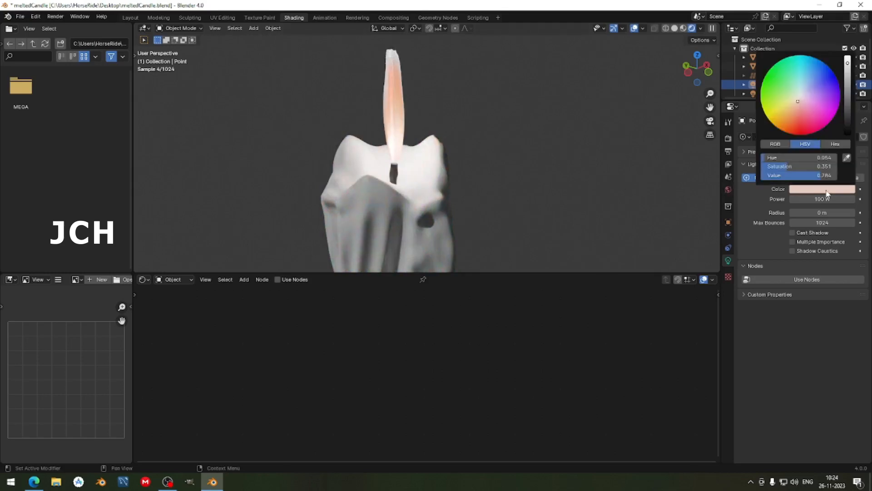
pyautogui.moveTo(797, 101); pyautogui.dragTo(790, 104)
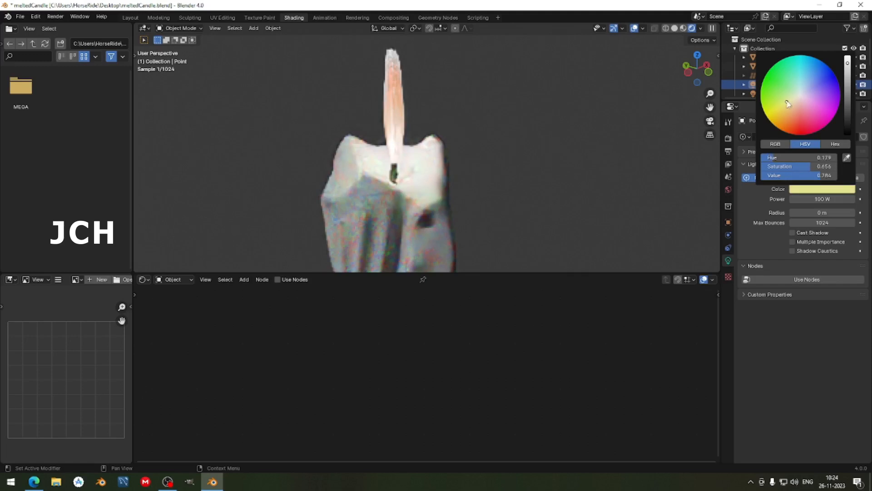
# - Resample the point light's colour from the flame, using a light peach tone from the flame's edge
pyautogui.click(824, 190)
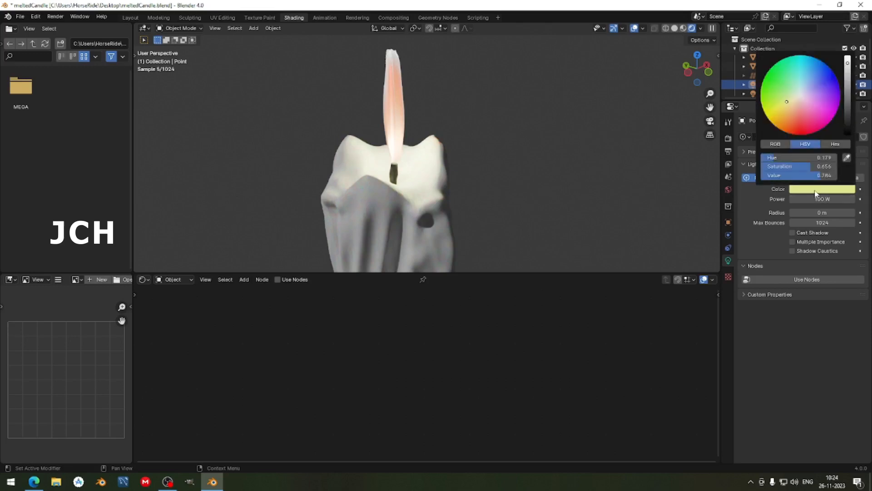
pyautogui.click(847, 157)
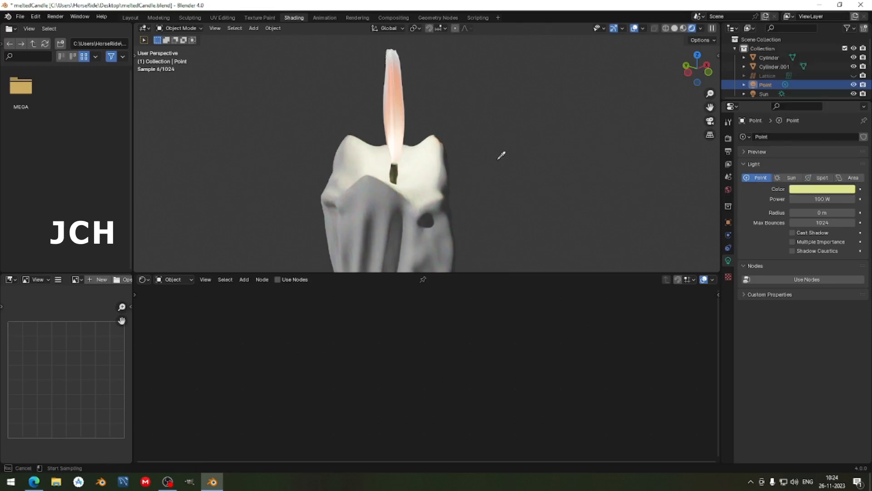
pyautogui.click(394, 118)
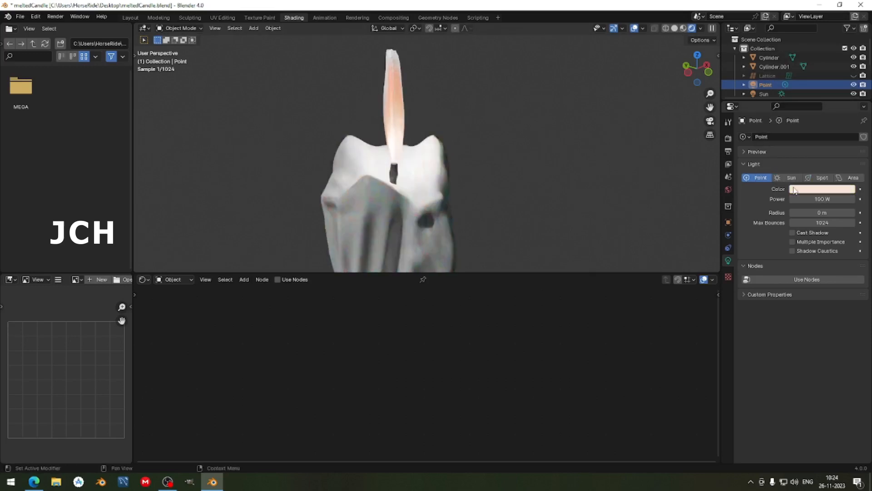
pyautogui.click(795, 191)
pyautogui.click(847, 157)
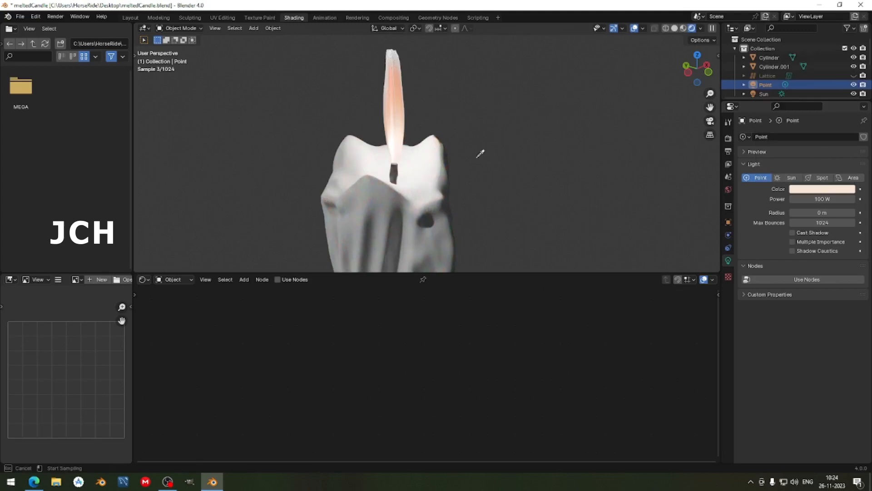
pyautogui.click(403, 121)
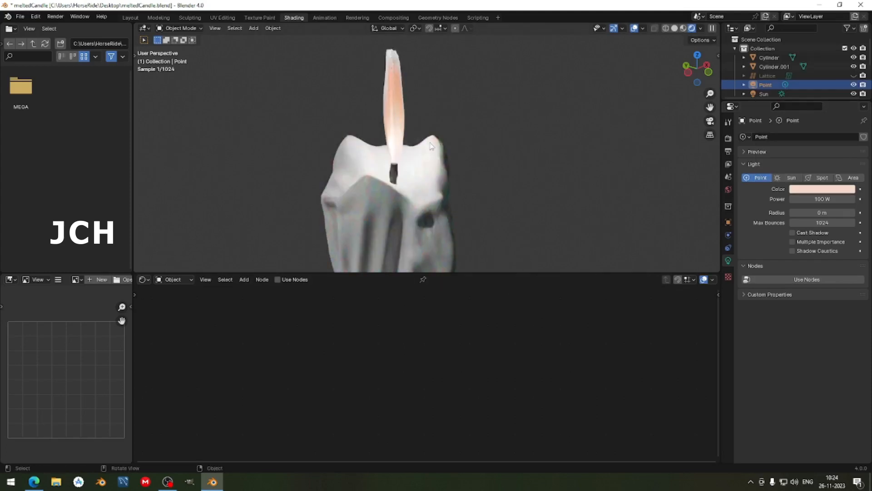
# - Return to the Layout workspace and display the candle in solid shading
pyautogui.moveTo(431, 145); pyautogui.dragTo(497, 165, button='middle')
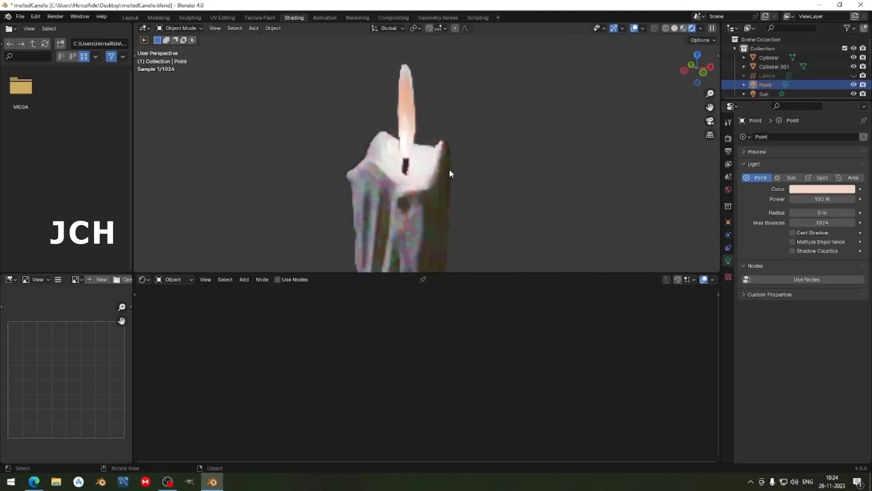
pyautogui.scroll(-3, 486, 156)
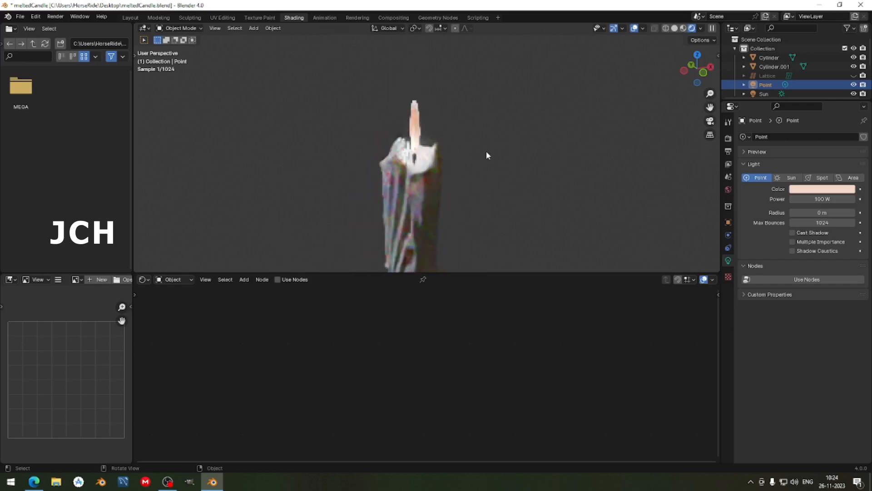
pyautogui.click(131, 18)
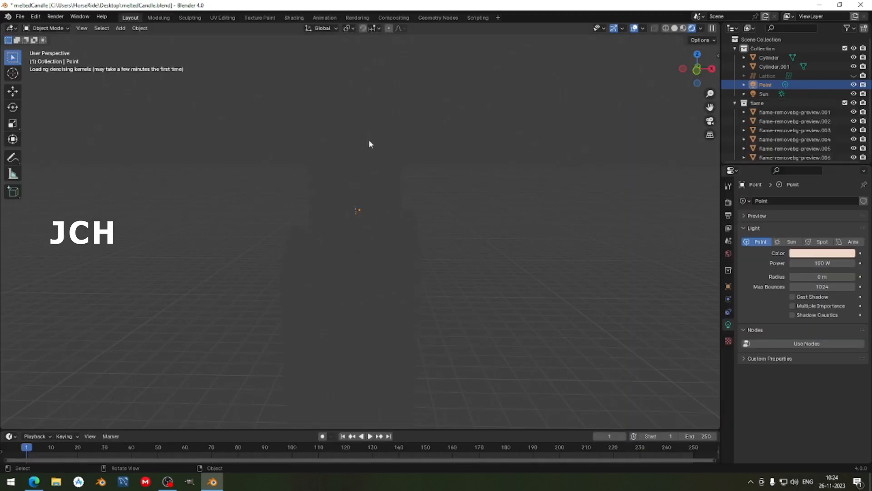
pyautogui.hotkey('shift', 'z')
pyautogui.hotkey('shift', 'z')
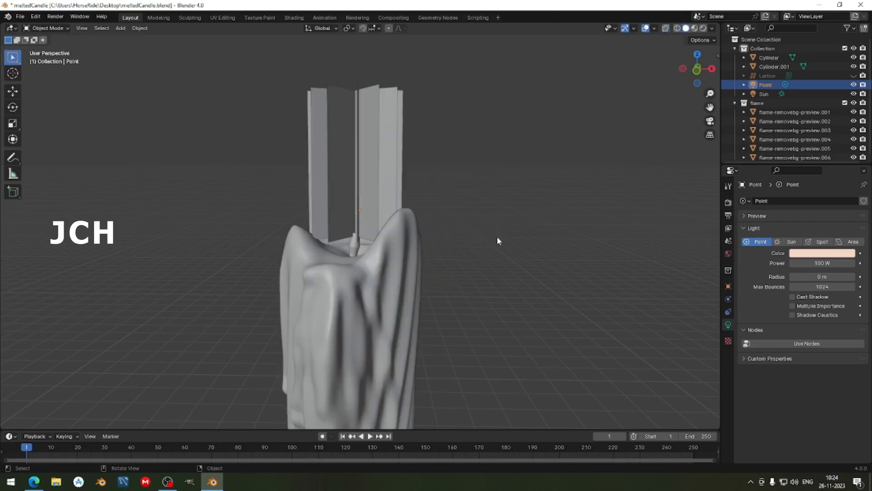
# - Add a floor plane at the candle's base and scale it up about 20 times
pyautogui.scroll(-3, 497, 237)
pyautogui.moveTo(465, 256)
pyautogui.mouseDown(button='middle')
pyautogui.moveTo(436, 179)
pyautogui.moveTo(402, 266)
pyautogui.mouseUp(button='middle')
pyautogui.click(386, 324)
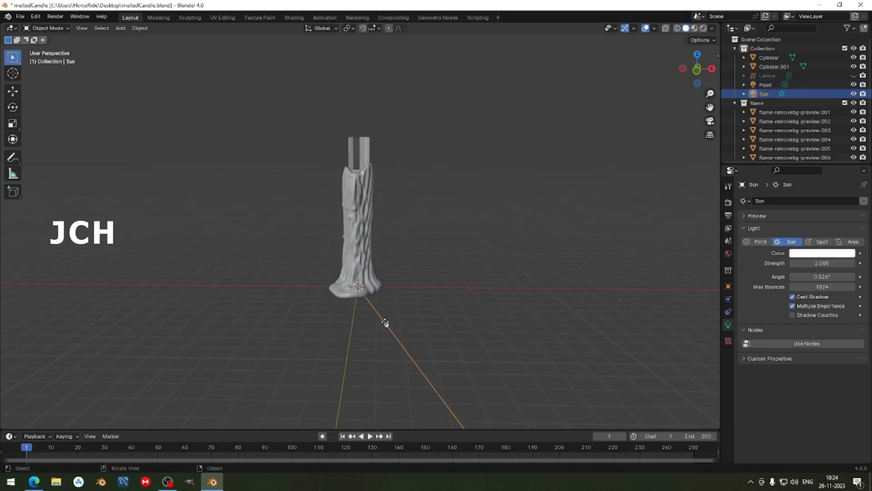
pyautogui.hotkey('shift', 'a')
pyautogui.moveTo(287, 178)
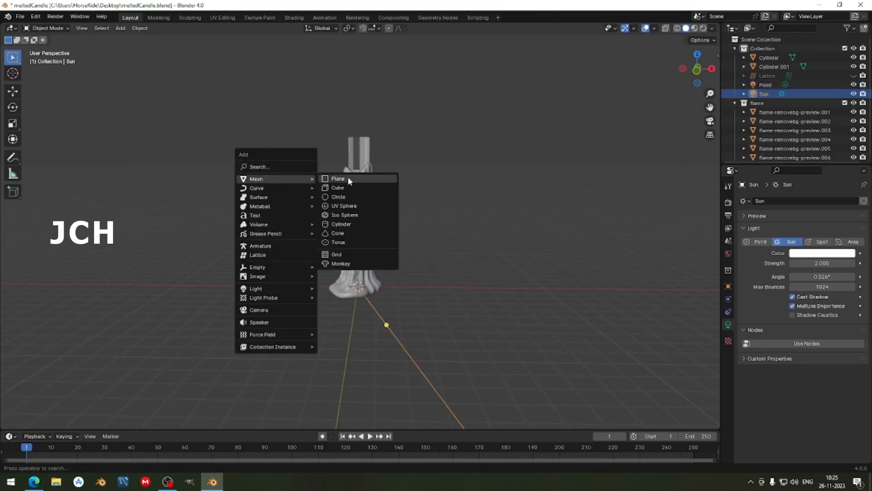
pyautogui.click(349, 176)
pyautogui.press('s')
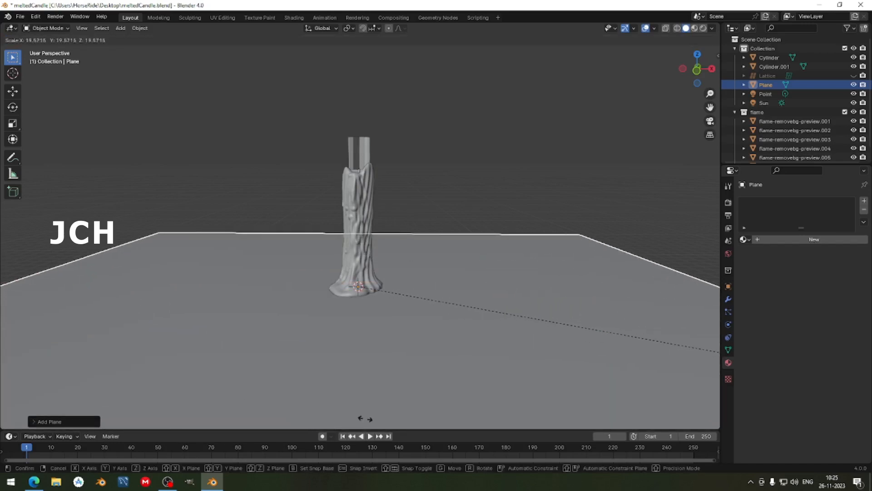
pyautogui.click(415, 392)
# - Lower the floor plane very slightly along Z under the candle's base and enlarge it further
pyautogui.press('g')
pyautogui.press('z')
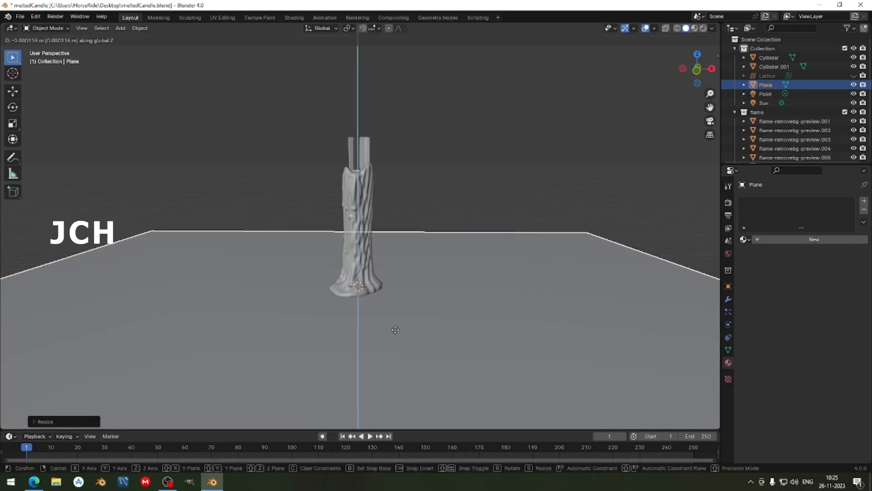
pyautogui.click(395, 329)
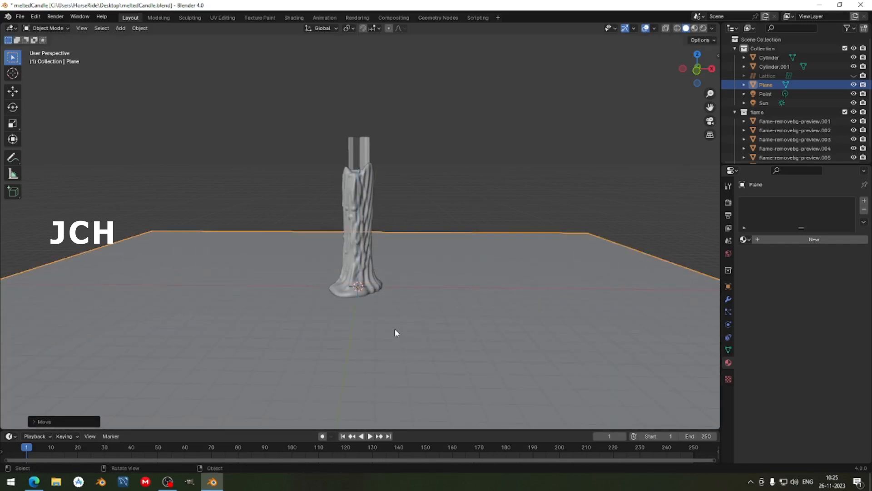
pyautogui.click(369, 285)
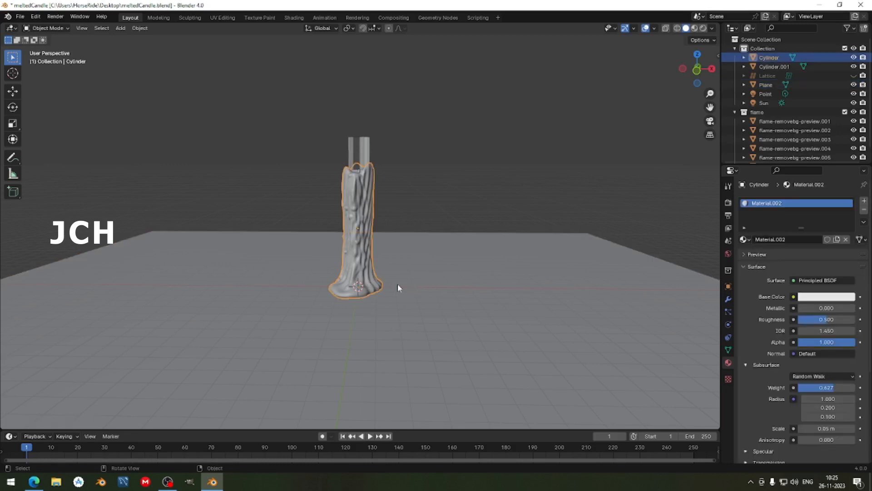
pyautogui.click(431, 269)
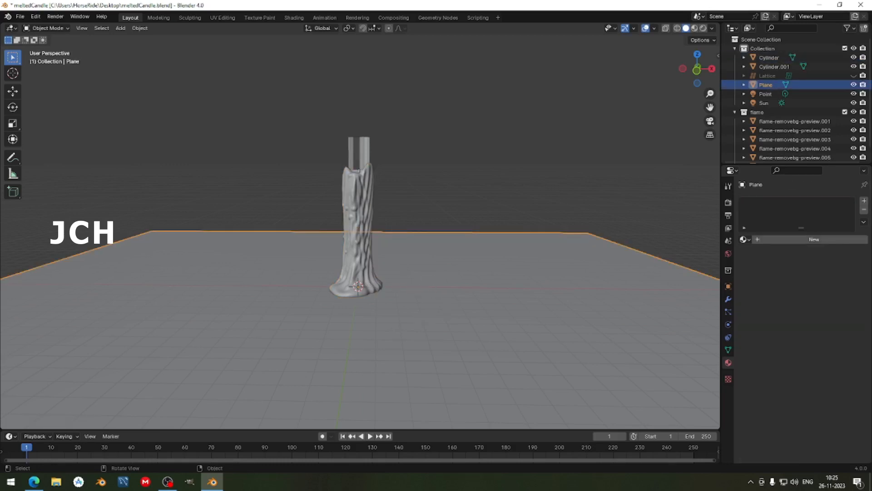
pyautogui.press('s')
pyautogui.click(445, 327)
# - Extrude three adjoining edges of the floor plane about 14 m up along Z to form walls, leaving one side open
pyautogui.press('Tab')
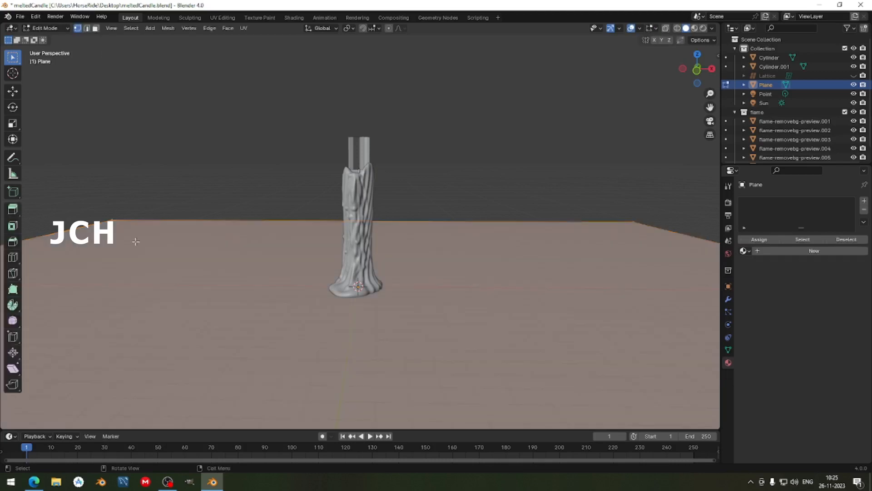
pyautogui.scroll(-3, 133, 239)
pyautogui.hotkey('alt', 'a')
pyautogui.scroll(-3, 216, 221)
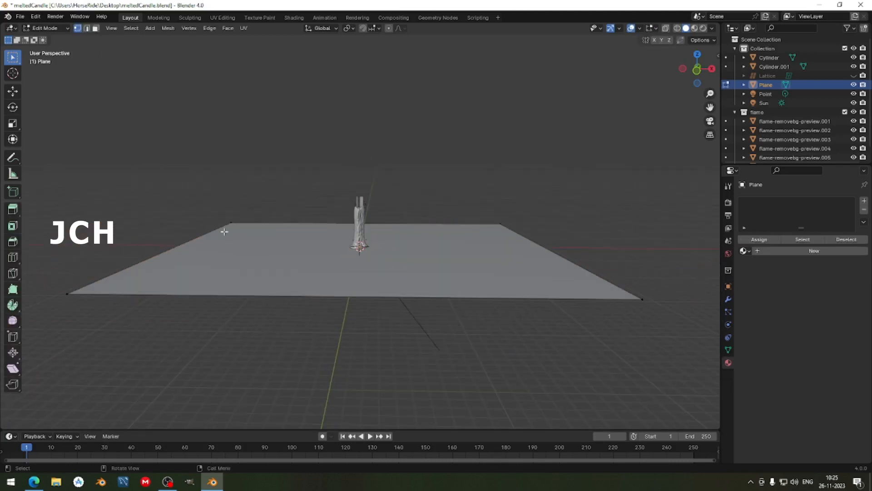
pyautogui.moveTo(224, 233); pyautogui.dragTo(241, 241, button='middle')
pyautogui.press('3')
pyautogui.press('2')
pyautogui.click(226, 224)
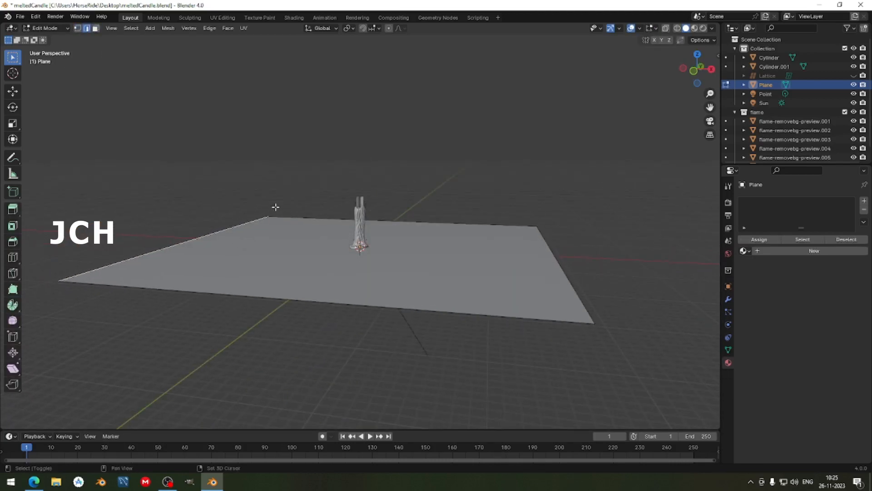
pyautogui.keyDown('shift'); pyautogui.click(276, 219); pyautogui.keyUp('shift')
pyautogui.keyDown('shift'); pyautogui.click(217, 295); pyautogui.keyUp('shift')
pyautogui.scroll(2, 245, 281)
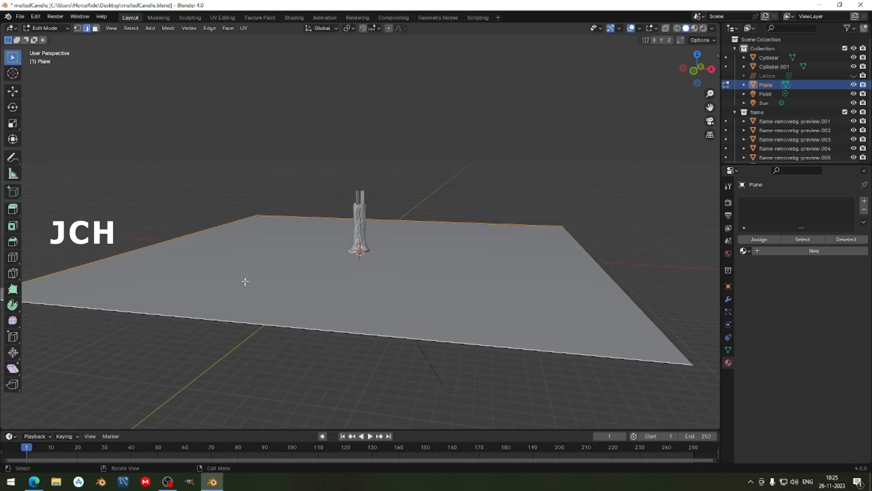
pyautogui.keyDown('shift'); pyautogui.click(571, 249); pyautogui.keyUp('shift')
pyautogui.press('e')
pyautogui.press('z')
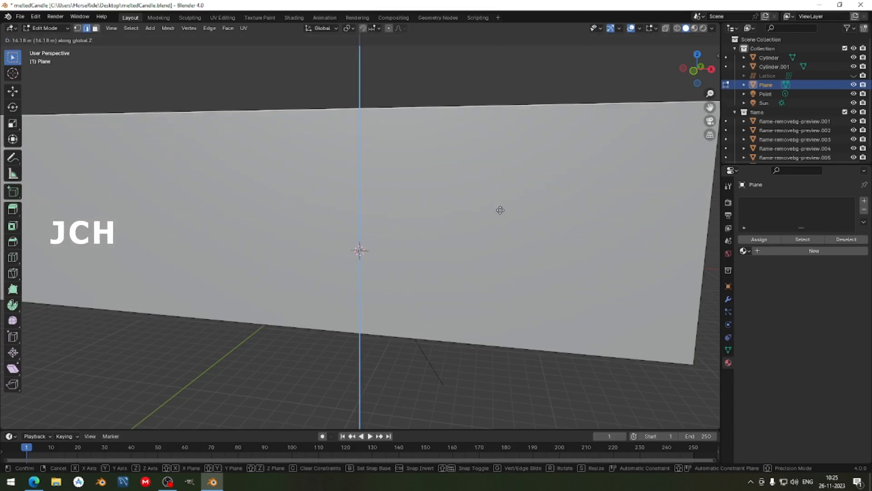
pyautogui.click(501, 211)
# - Raise the top edges of the three walls further along Z
pyautogui.moveTo(484, 209); pyautogui.dragTo(255, 242, button='middle')
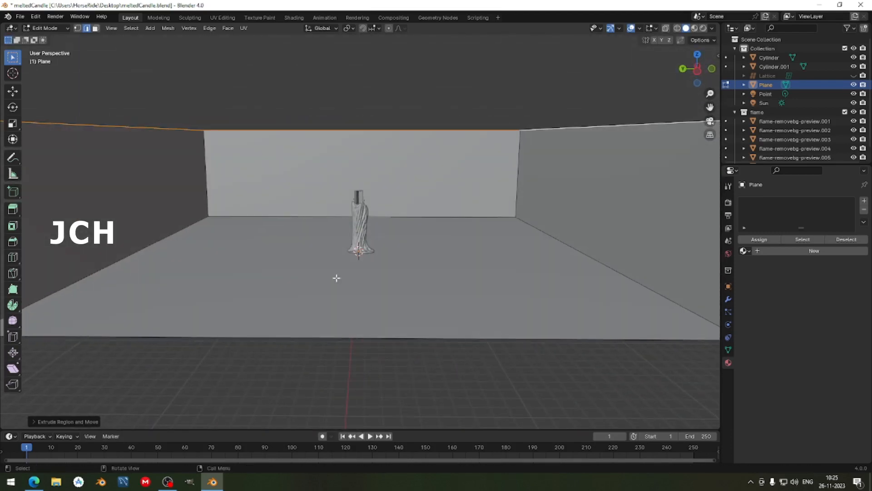
pyautogui.press('g')
pyautogui.press('z')
pyautogui.click(327, 257)
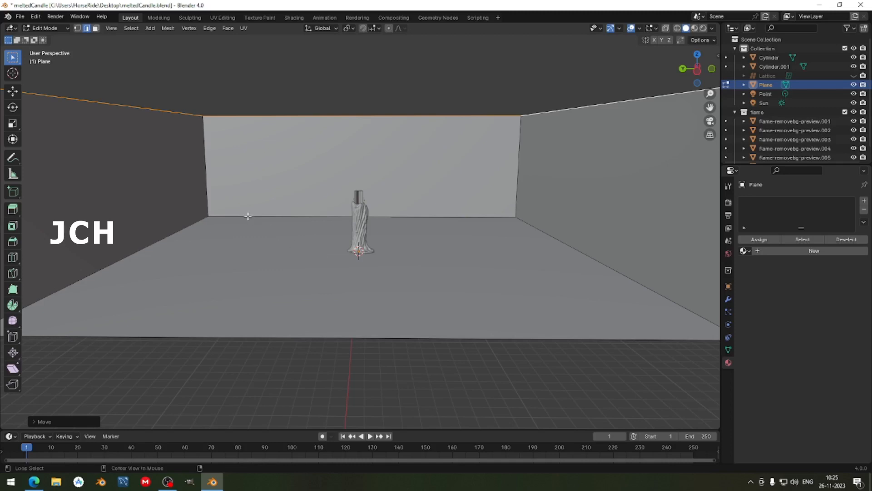
# - Bevel the three floor-to-wall edges and the two vertical corner edges with several segments to round the backdrop
pyautogui.keyDown('alt'); pyautogui.click(195, 216); pyautogui.keyUp('alt')
pyautogui.keyDown('alt'); pyautogui.keyDown('shift'); pyautogui.click(556, 245); pyautogui.keyUp('shift'); pyautogui.keyUp('alt')
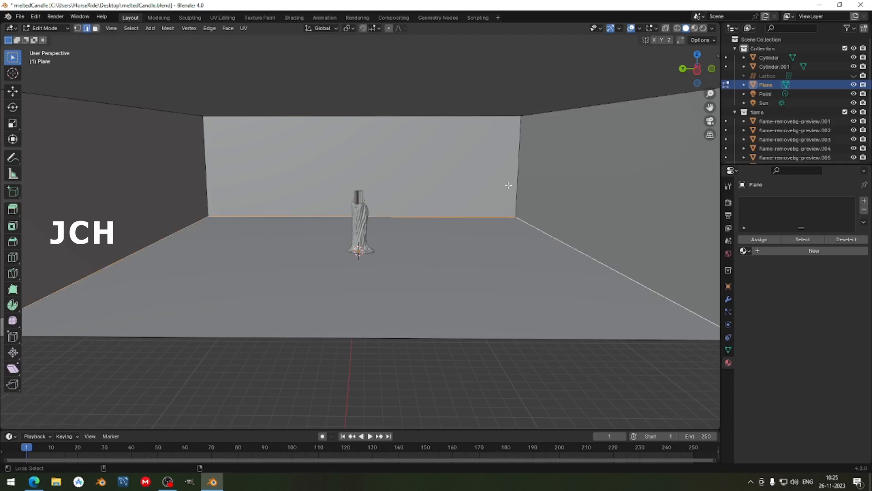
pyautogui.keyDown('alt'); pyautogui.keyDown('shift'); pyautogui.click(517, 185); pyautogui.keyUp('shift'); pyautogui.keyUp('alt')
pyautogui.keyDown('alt'); pyautogui.keyDown('shift'); pyautogui.click(205, 200); pyautogui.keyUp('shift'); pyautogui.keyUp('alt')
pyautogui.hotkey('ctrl', 'b')
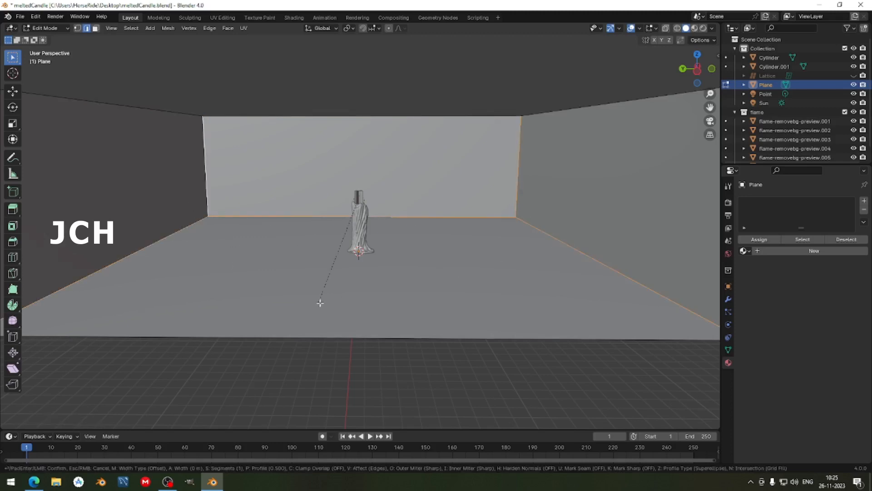
pyautogui.click(322, 337)
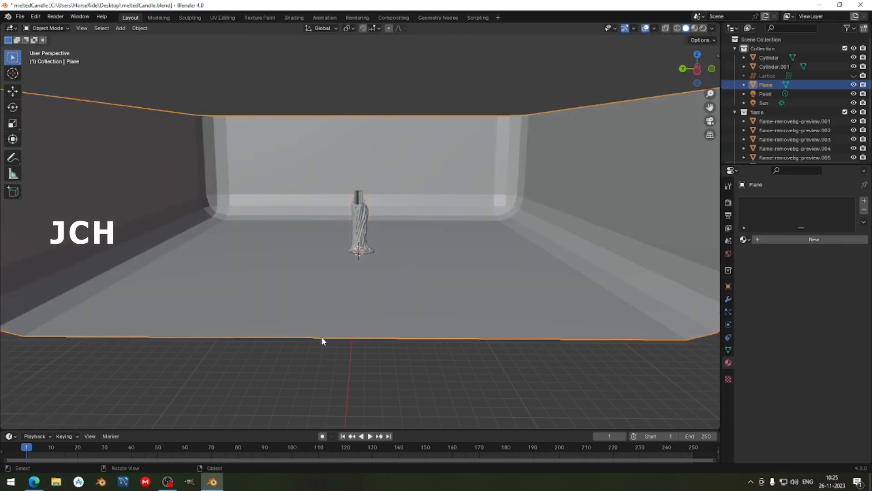
# - Add a level 3 Subdivision Surface to the backdrop plane and shade it smooth
pyautogui.hotkey('ctrl', '2')
pyautogui.hotkey('ctrl', '3')
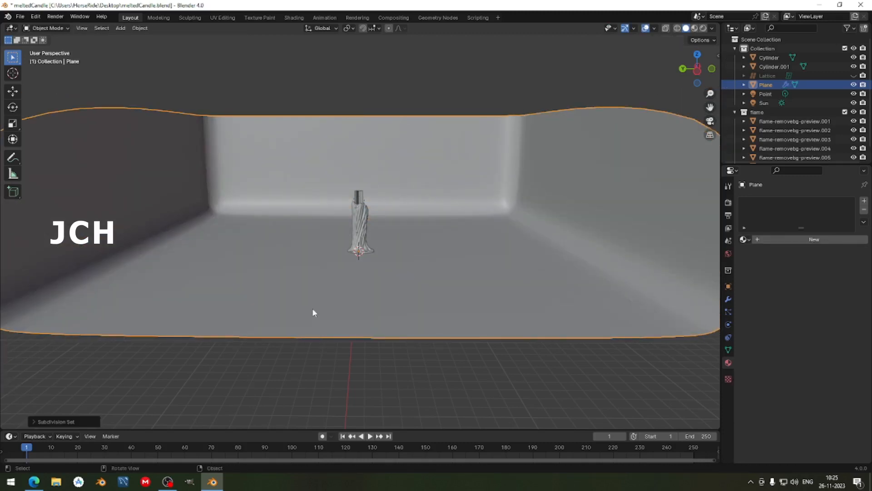
pyautogui.scroll(7, 345, 264)
pyautogui.scroll(3, 362, 242)
pyautogui.rightClick(514, 113)
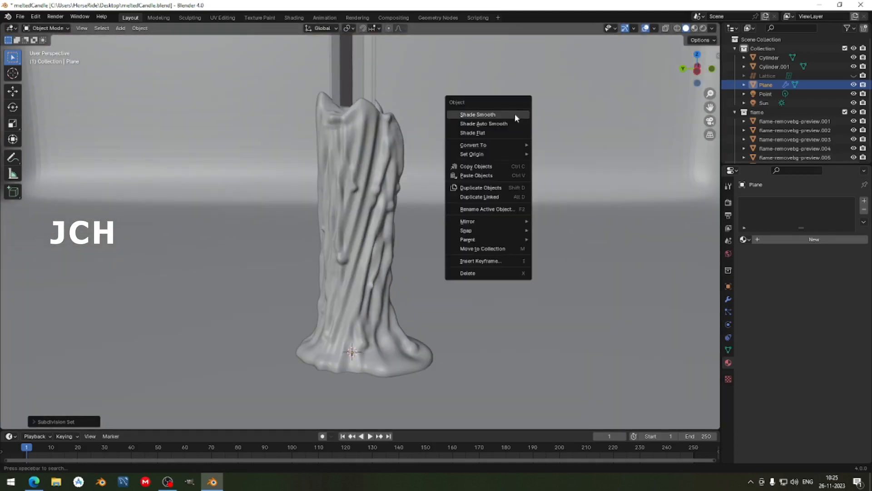
pyautogui.click(514, 113)
# - Check the candle and backdrop in material preview, and display them in rendered shading
pyautogui.scroll(-5, 469, 193)
pyautogui.moveTo(470, 193); pyautogui.dragTo(436, 208, button='middle')
pyautogui.press('z')
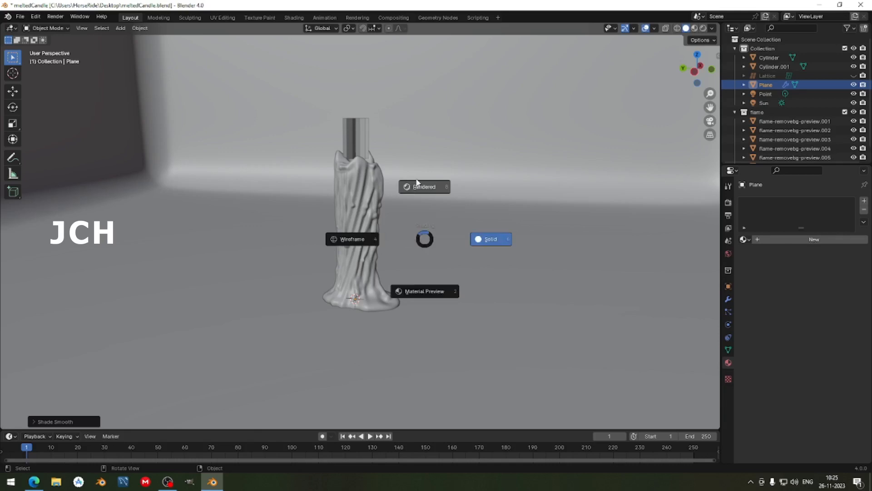
pyautogui.click(429, 295)
pyautogui.moveTo(418, 331); pyautogui.dragTo(424, 304, button='middle')
pyautogui.press('z')
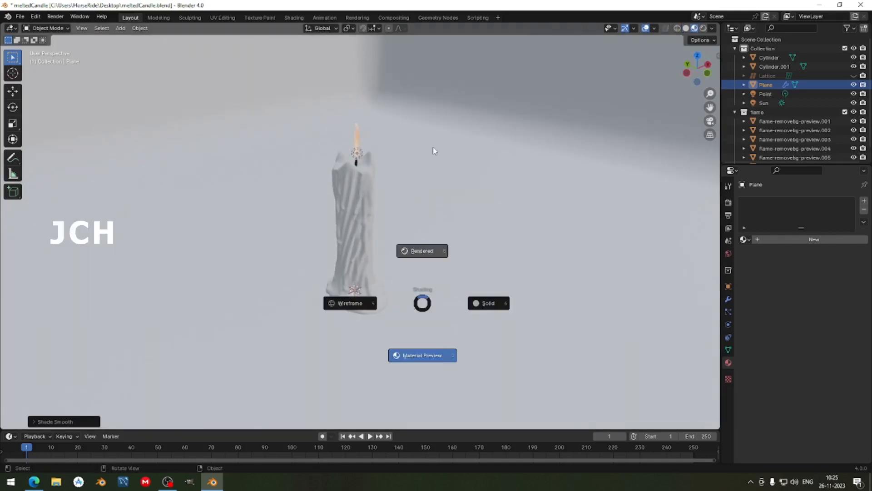
pyautogui.click(432, 146)
pyautogui.moveTo(467, 249); pyautogui.dragTo(456, 210, button='middle')
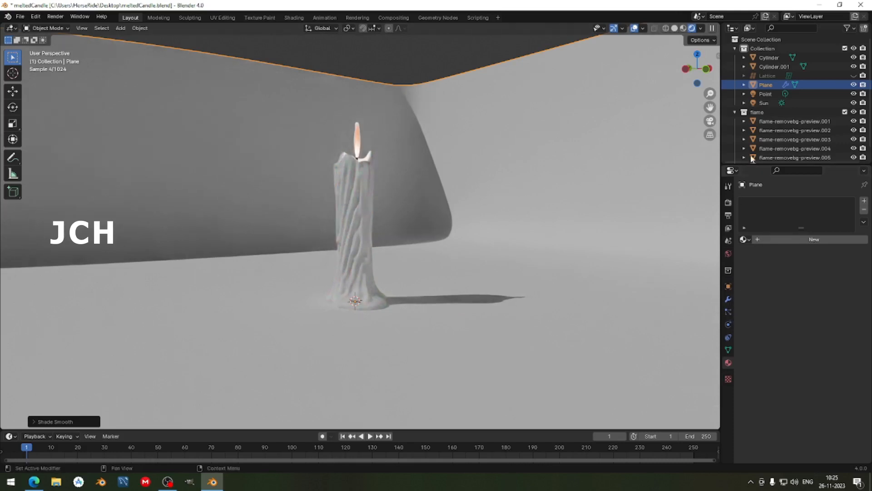
# - Move the sun into a new collection named Studio and put the backdrop plane in the same collection
pyautogui.click(766, 103)
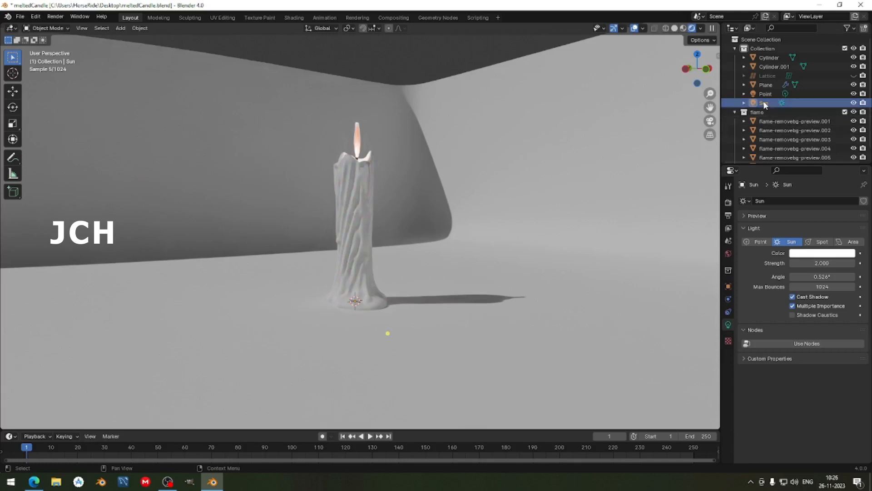
pyautogui.press('m')
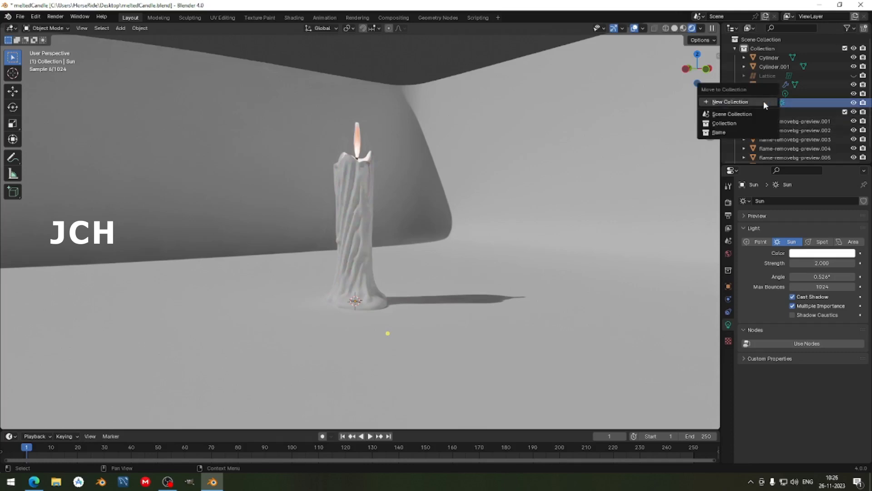
pyautogui.click(764, 103)
pyautogui.write('Studio')
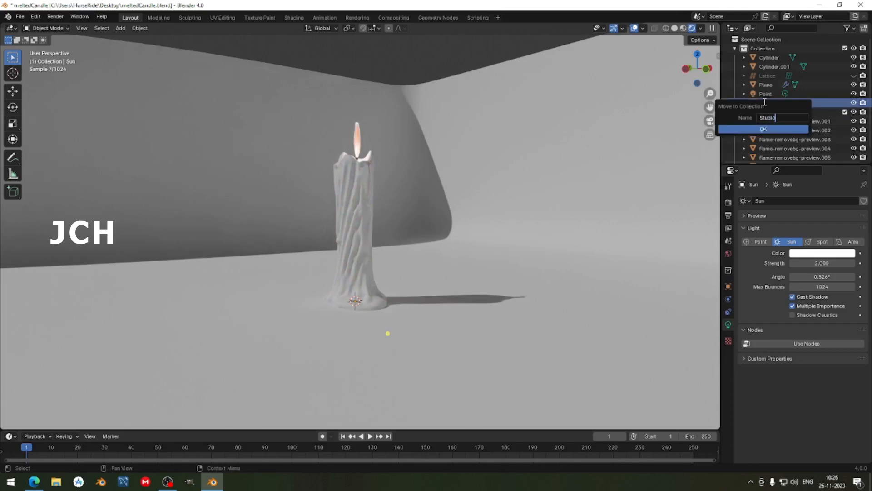
pyautogui.click(764, 129)
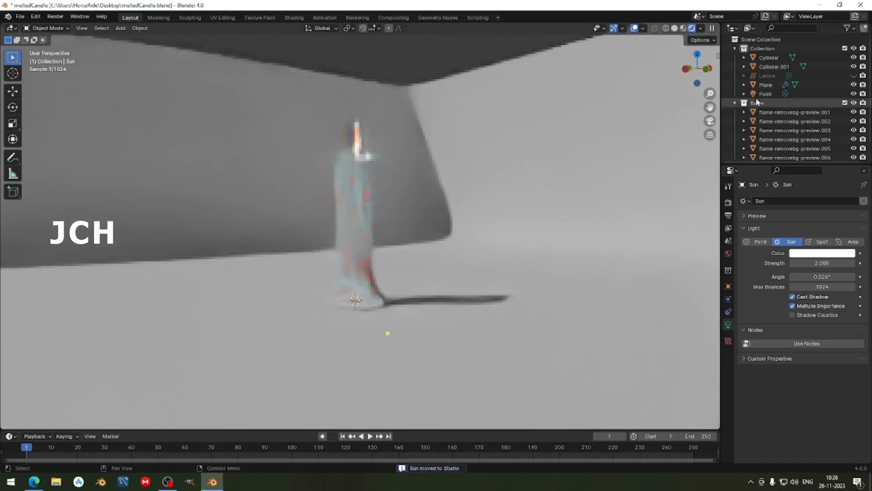
pyautogui.click(771, 85)
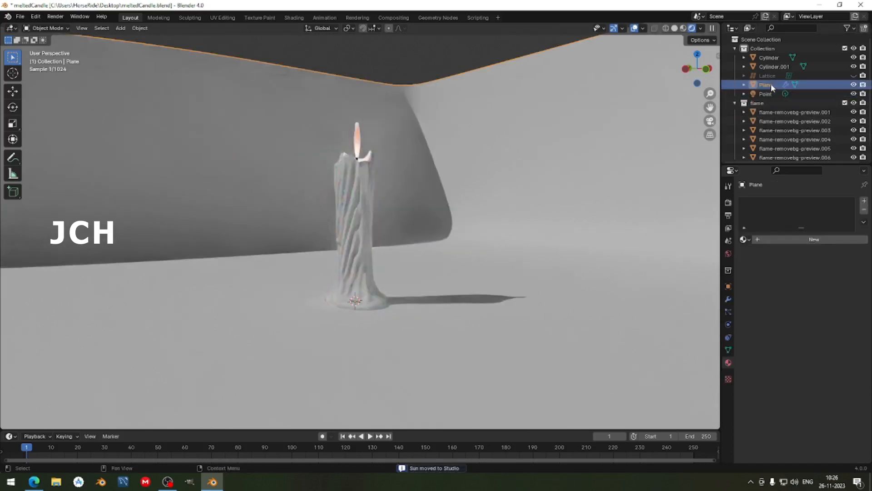
pyautogui.press('m')
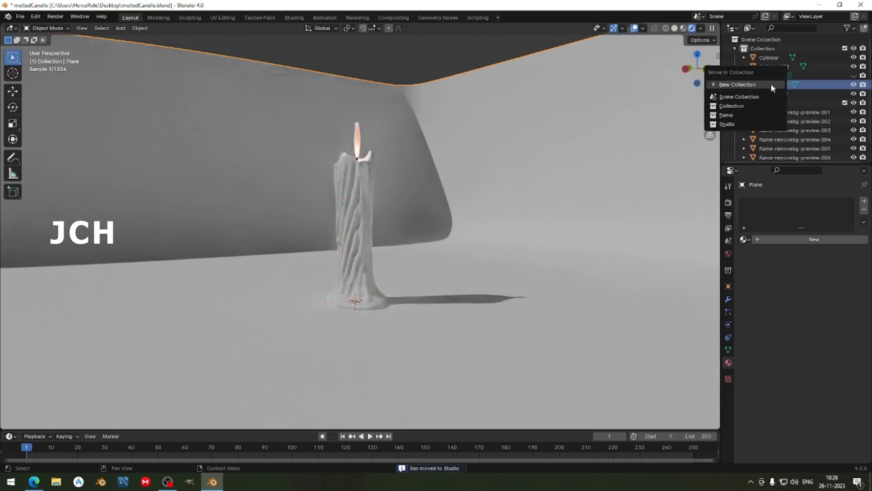
pyautogui.click(757, 123)
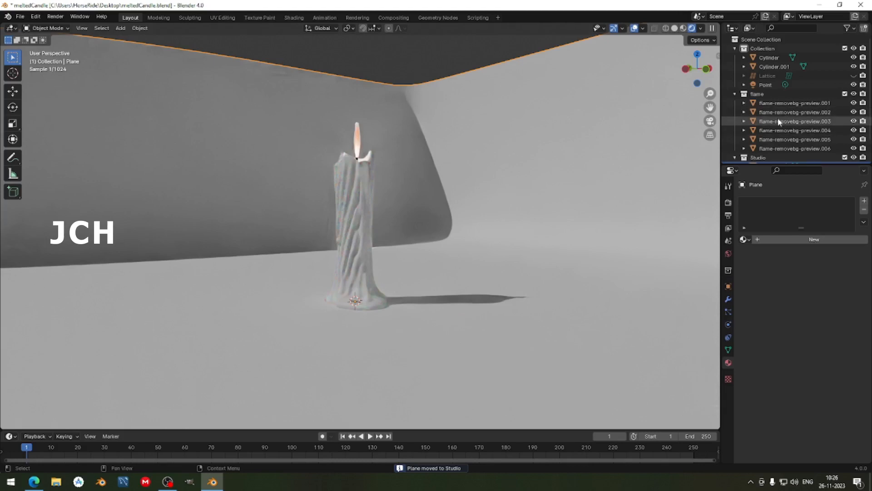
# - Move the point light into the flame collection and collapse that collection
pyautogui.click(772, 85)
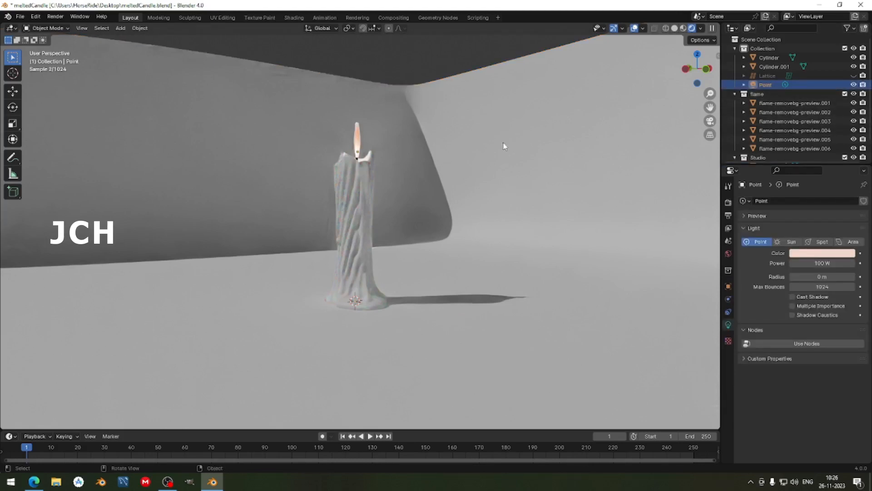
pyautogui.press('m')
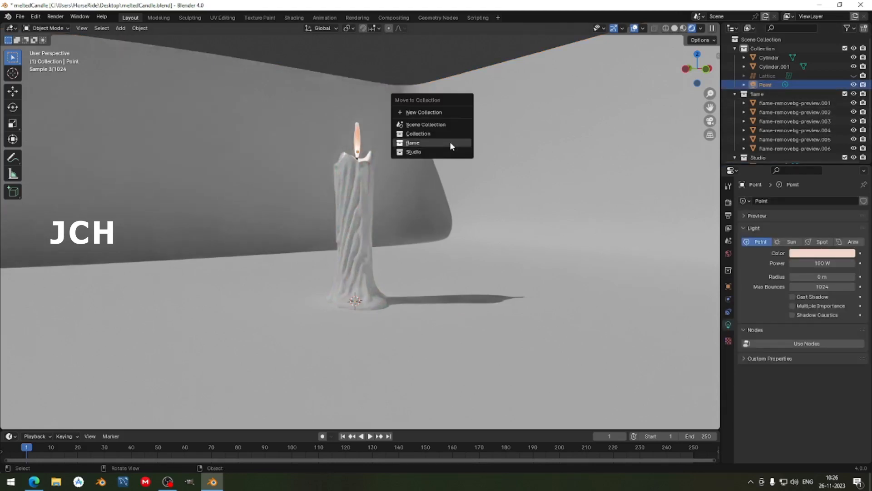
pyautogui.click(450, 144)
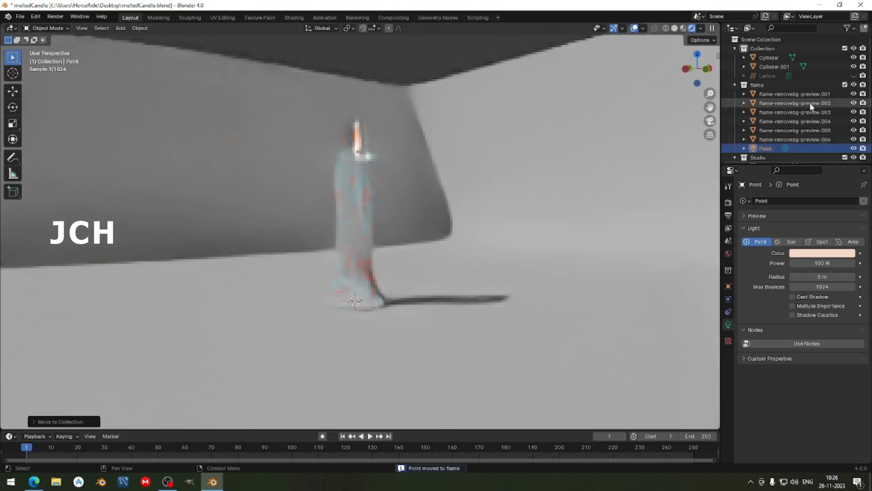
pyautogui.click(762, 86)
pyautogui.click(736, 85)
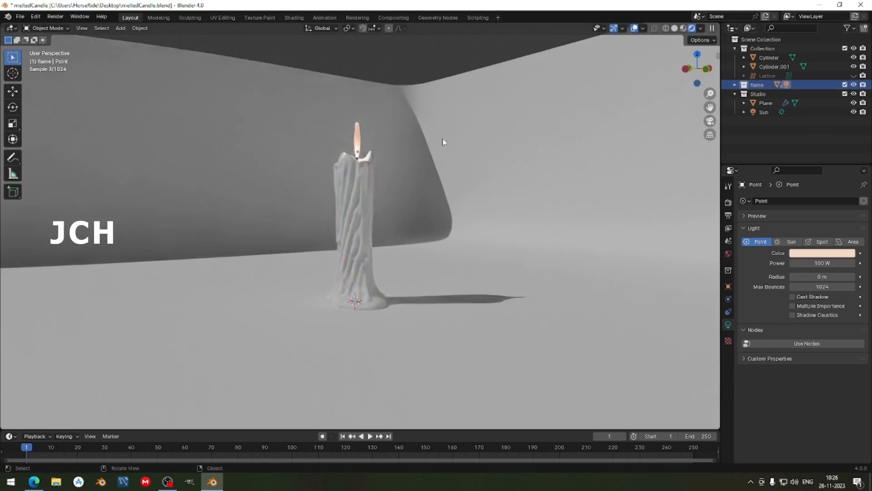
# - Add a new material to the studio backdrop plane with a black base color and a roughness of 0.791
pyautogui.moveTo(444, 160); pyautogui.dragTo(367, 128, button='middle')
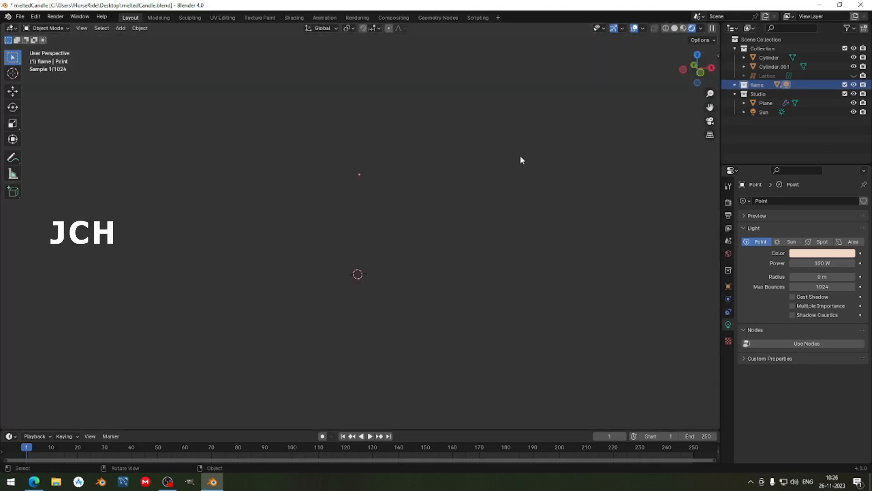
pyautogui.click(521, 156)
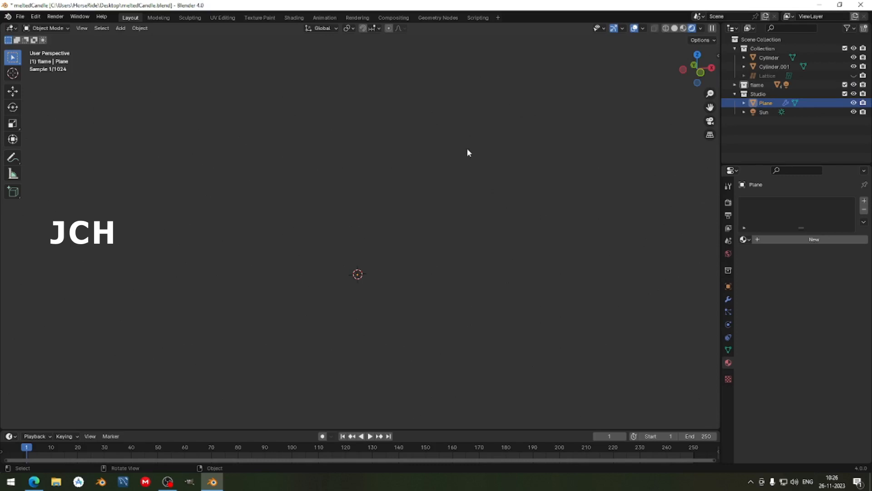
pyautogui.moveTo(467, 149)
pyautogui.mouseDown(button='middle')
pyautogui.moveTo(532, 154)
pyautogui.moveTo(469, 156)
pyautogui.mouseUp(button='middle')
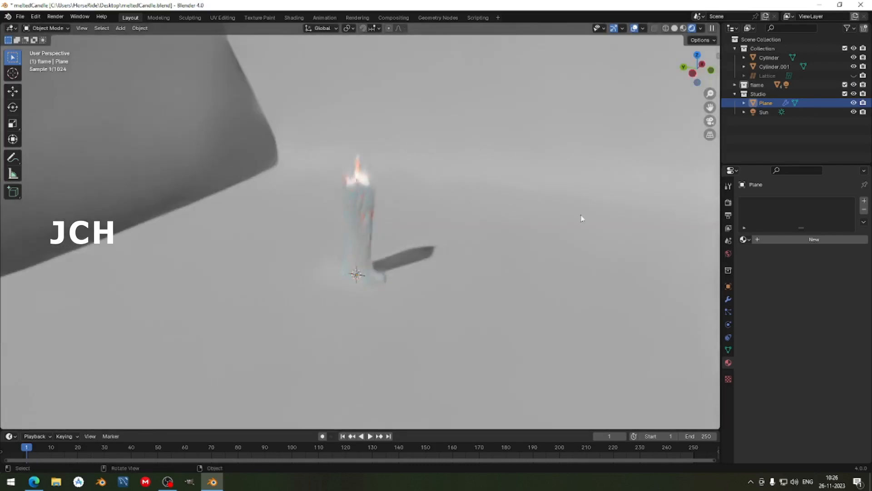
pyautogui.click(776, 239)
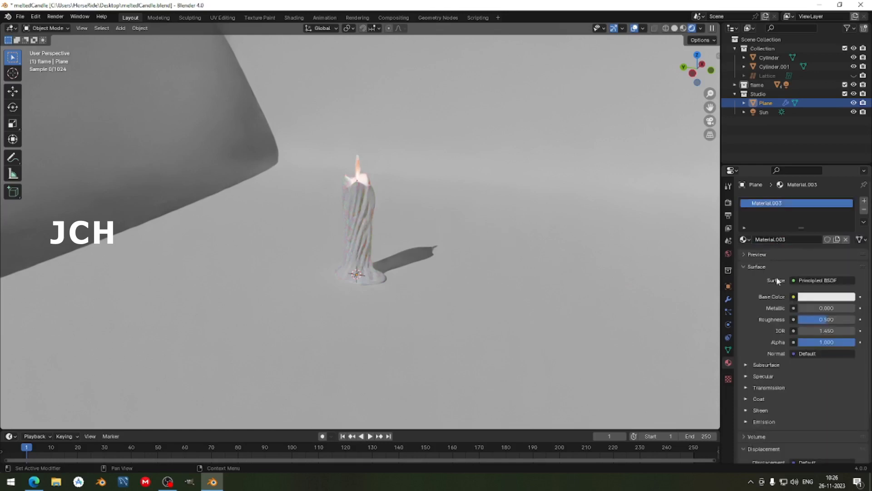
pyautogui.click(827, 297)
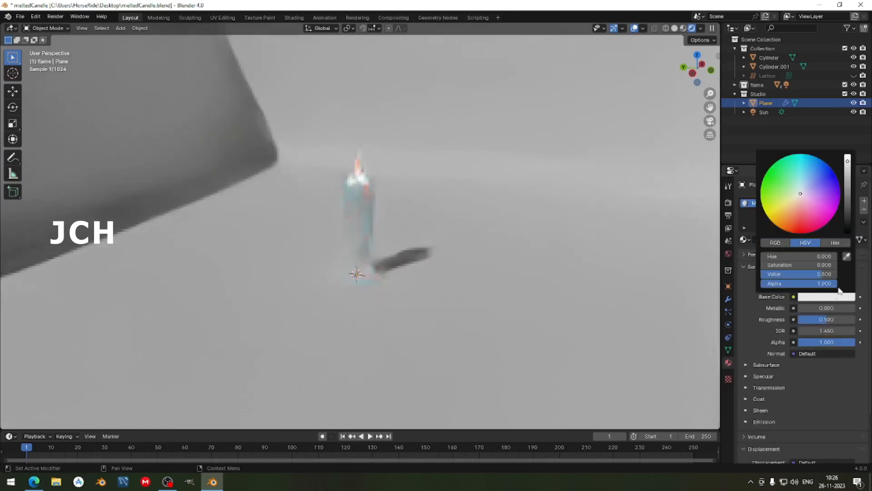
pyautogui.click(848, 228)
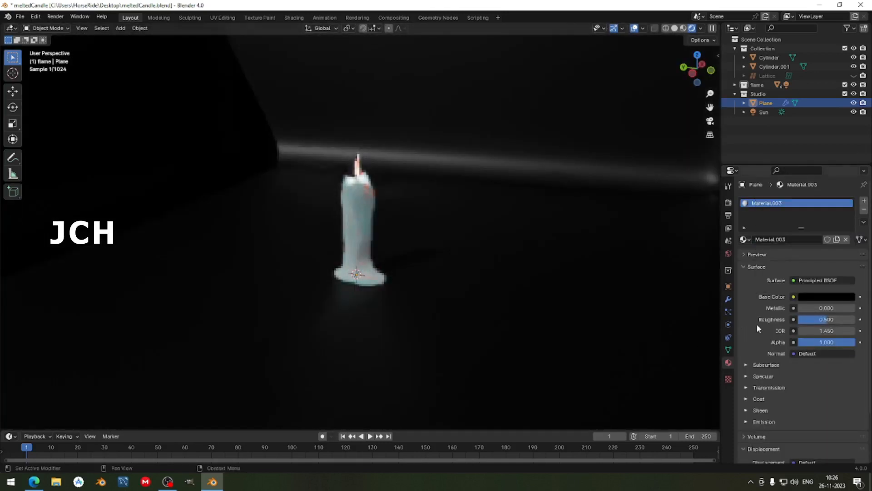
pyautogui.moveTo(828, 319); pyautogui.dragTo(845, 322)
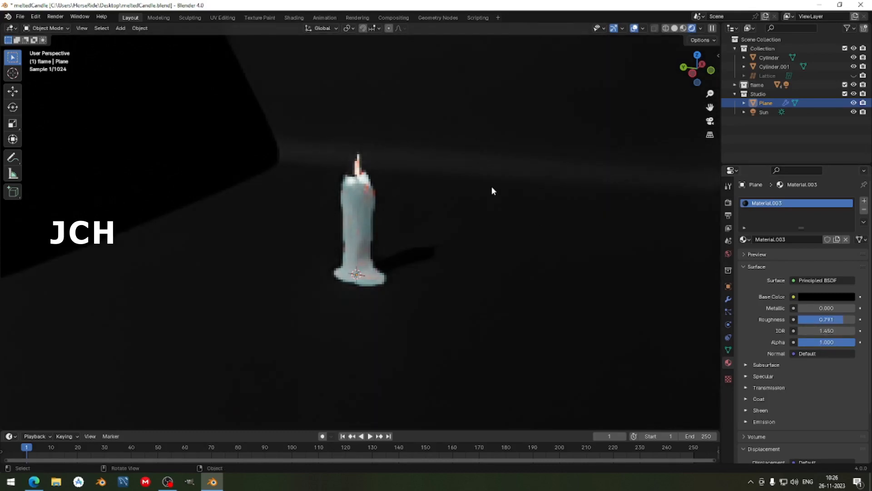
# - Set the strength of the sun light in the Studio collection to 1
pyautogui.click(763, 112)
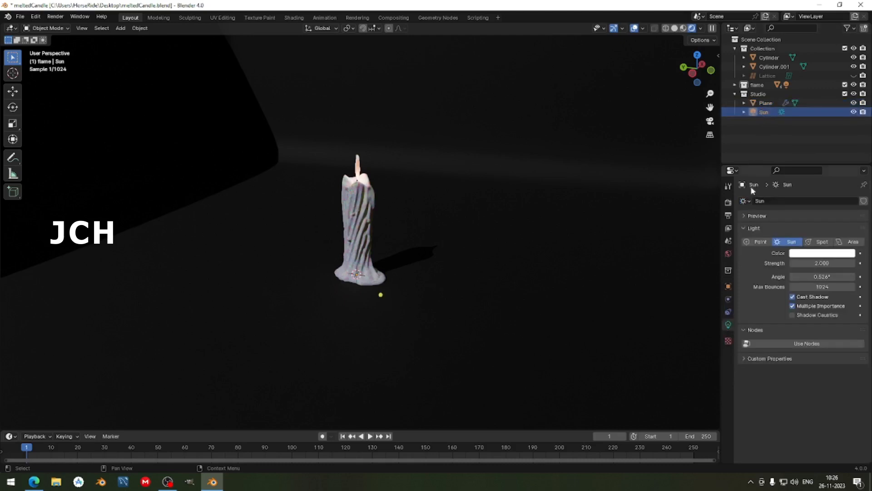
pyautogui.click(834, 262)
pyautogui.write('1')
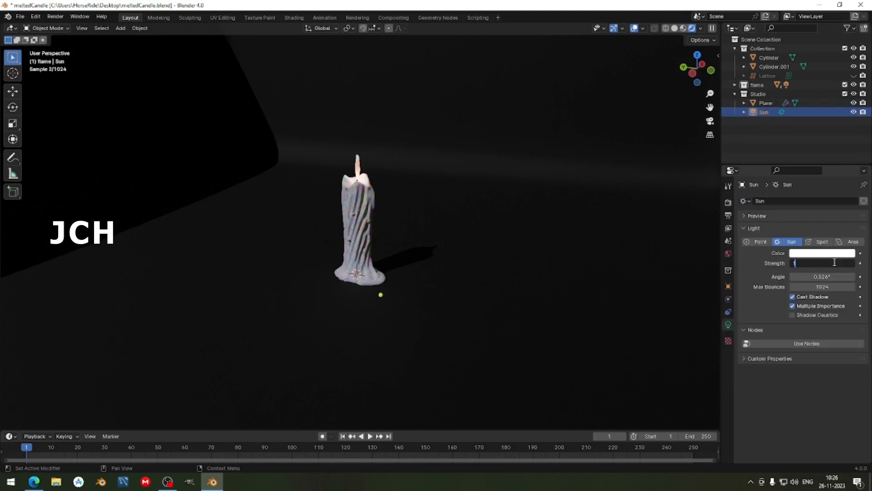
pyautogui.press('Return')
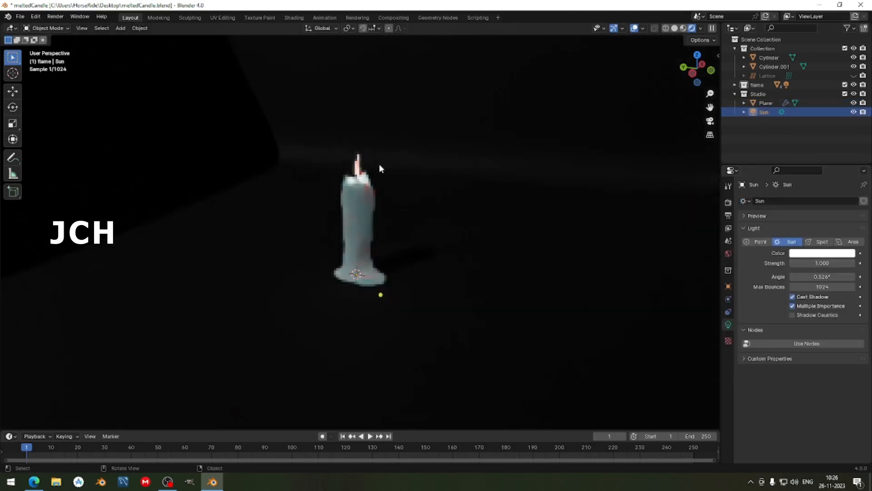
# - Rotate the backdrop plane slightly about the global Z axis to reposition its walls behind the candle
pyautogui.scroll(5, 369, 172)
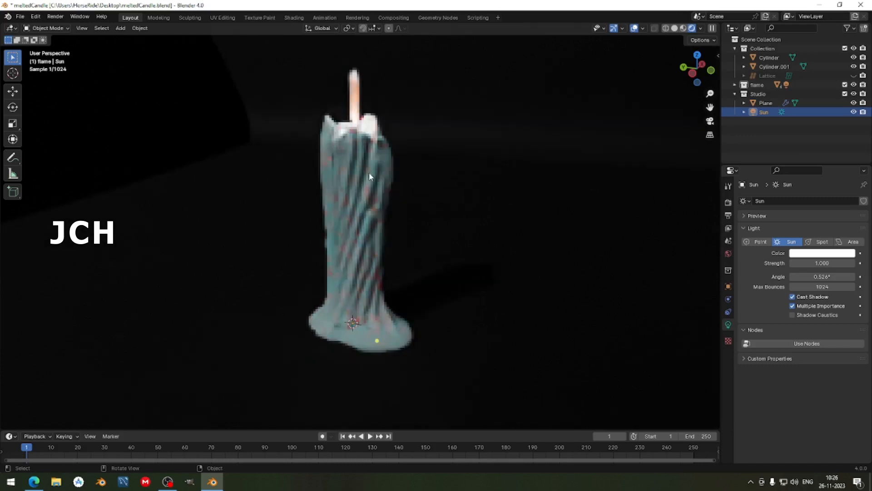
pyautogui.scroll(5, 398, 156)
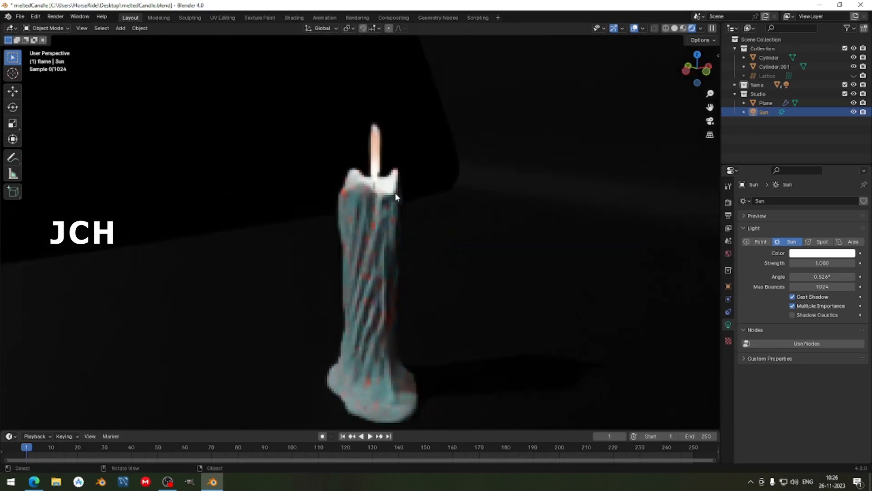
pyautogui.moveTo(397, 214); pyautogui.dragTo(412, 189, button='middle')
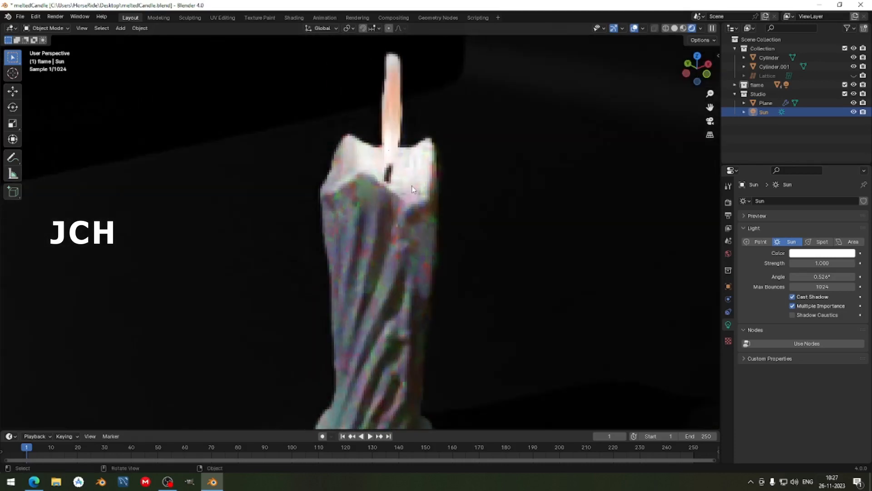
pyautogui.click(533, 162)
pyautogui.press('r')
pyautogui.press('z')
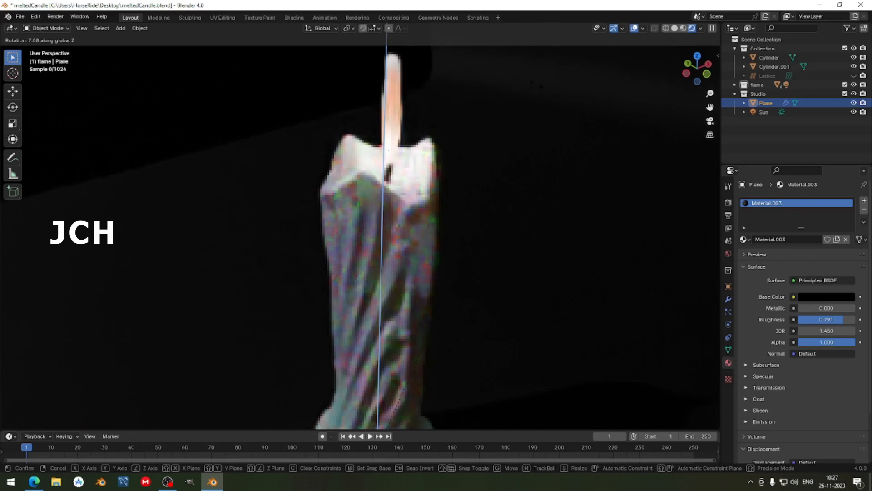
pyautogui.click(513, 74)
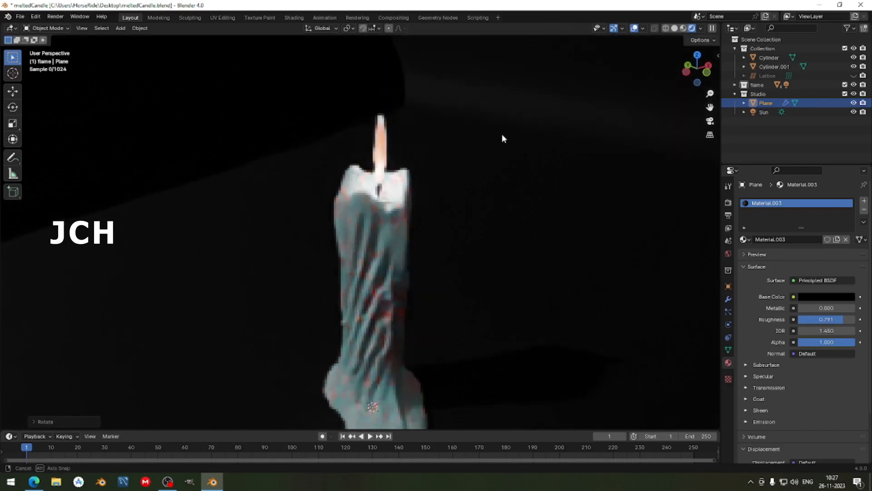
# - Display the scene in solid shading and rotate the backdrop plane further about global Z, by about 28° and another 23°
pyautogui.press('z')
pyautogui.click(571, 138)
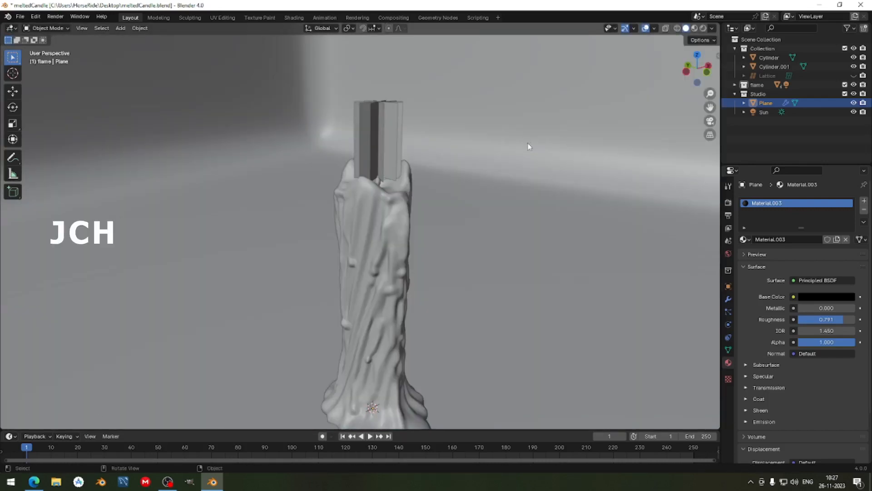
pyautogui.press('r')
pyautogui.press('z')
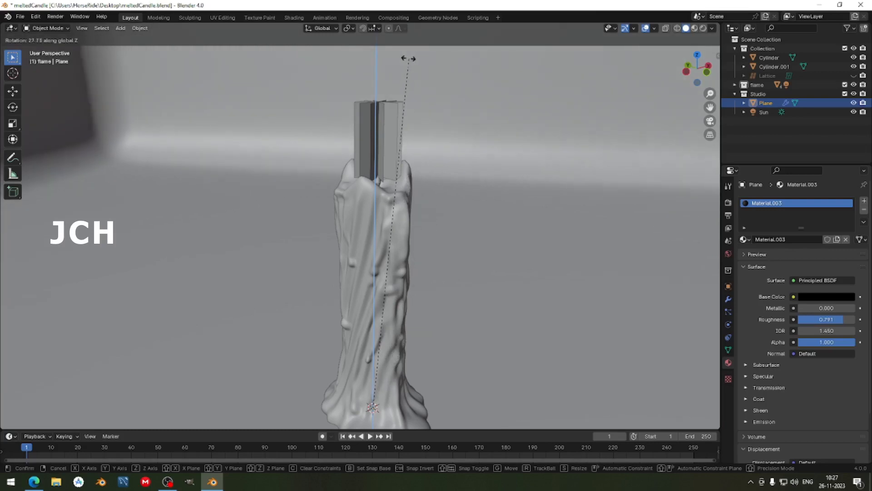
pyautogui.click(408, 58)
pyautogui.moveTo(403, 59); pyautogui.dragTo(446, 183, button='middle')
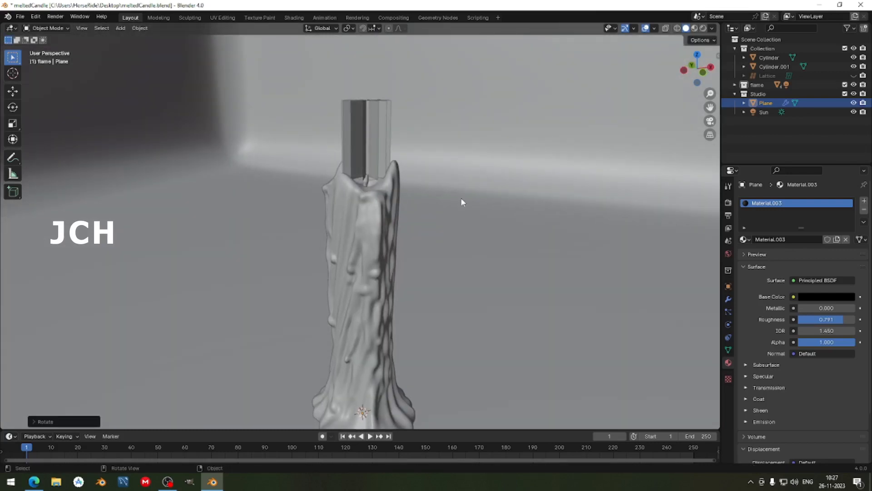
pyautogui.press('r')
pyautogui.press('z')
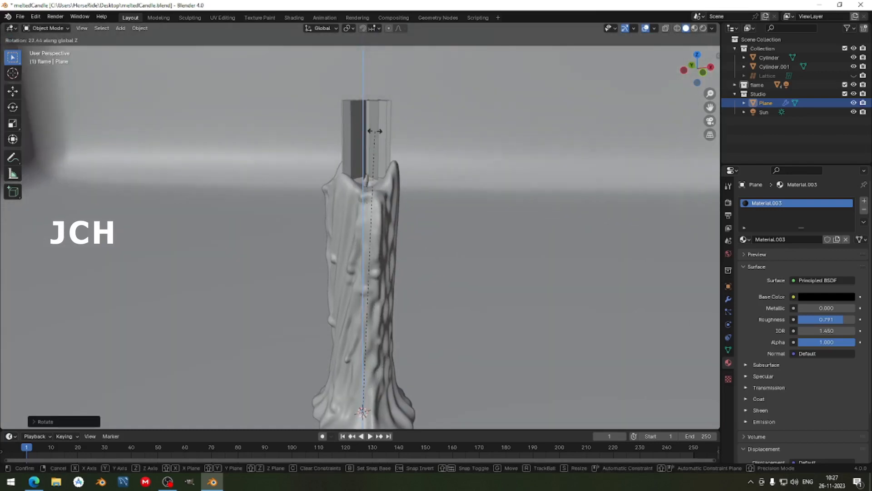
pyautogui.click(375, 131)
# - Return the viewport to rendered shading and examine the candle's top and flame against the dark backdrop
pyautogui.press('Tab')
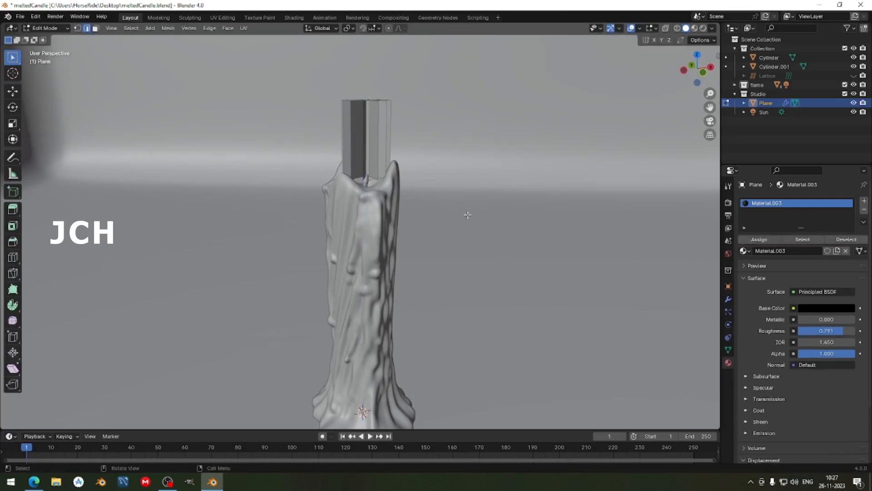
pyautogui.press('Tab')
pyautogui.press('z')
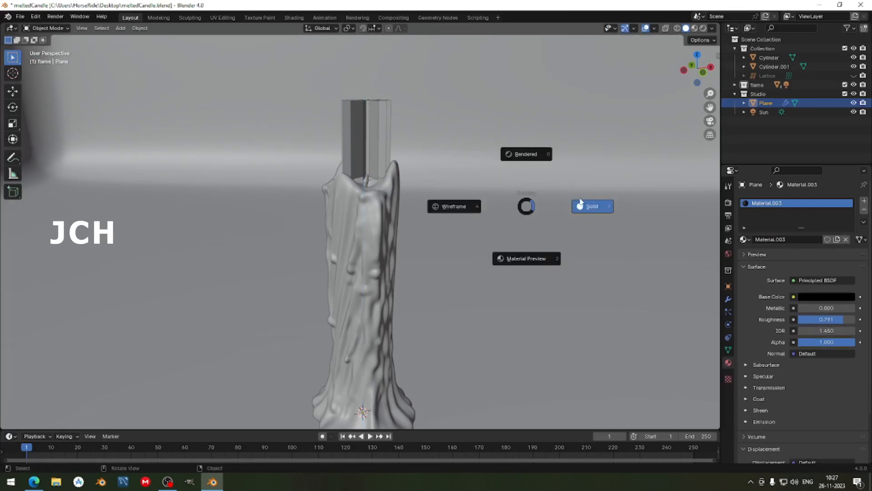
pyautogui.press('z')
pyautogui.click(523, 82)
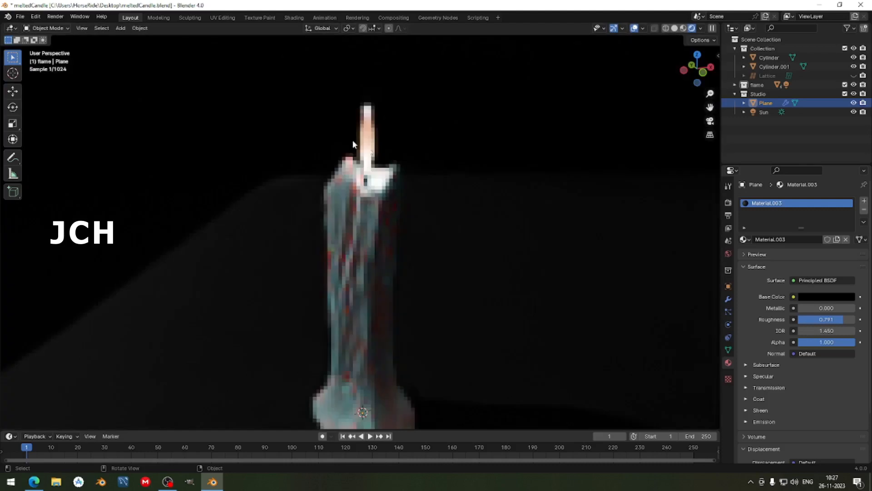
pyautogui.scroll(3, 368, 184)
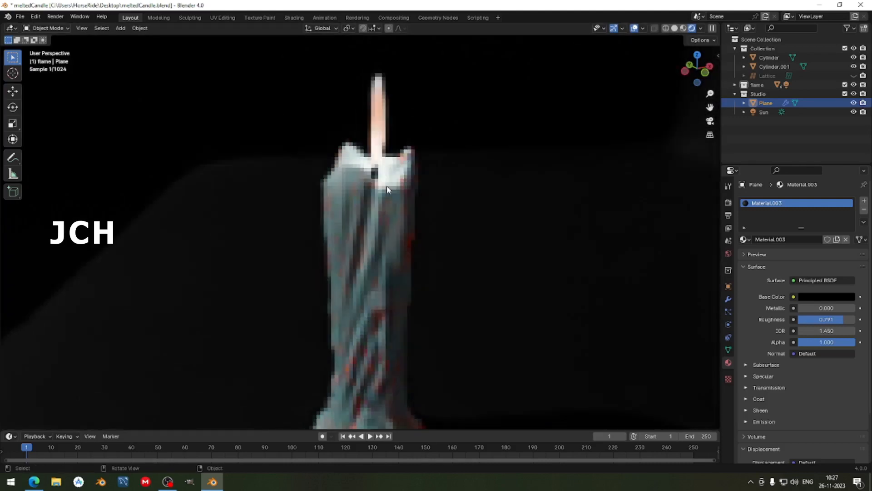
pyautogui.moveTo(386, 185)
pyautogui.mouseDown(button='middle')
pyautogui.moveTo(426, 184)
pyautogui.moveTo(401, 186)
pyautogui.mouseUp(button='middle')
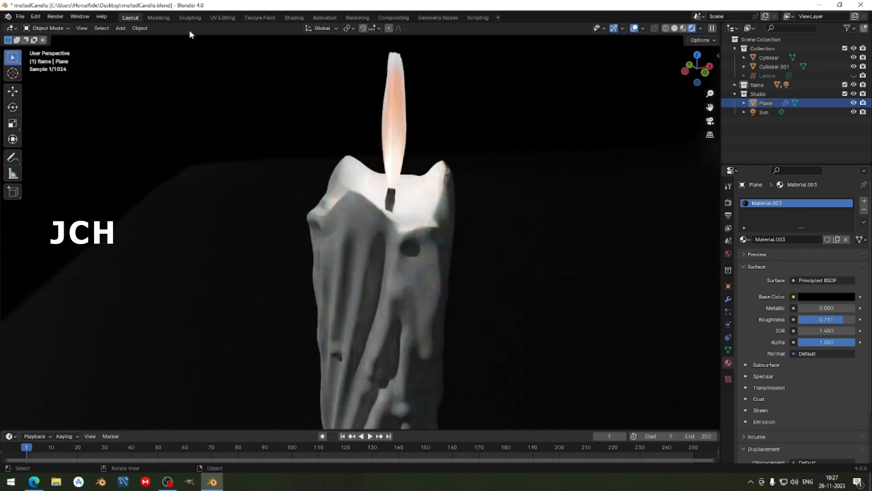
# - Open the candle's material in the Shading workspace and set its subsurface weight to about 0.705
pyautogui.click(304, 20)
pyautogui.click(402, 190)
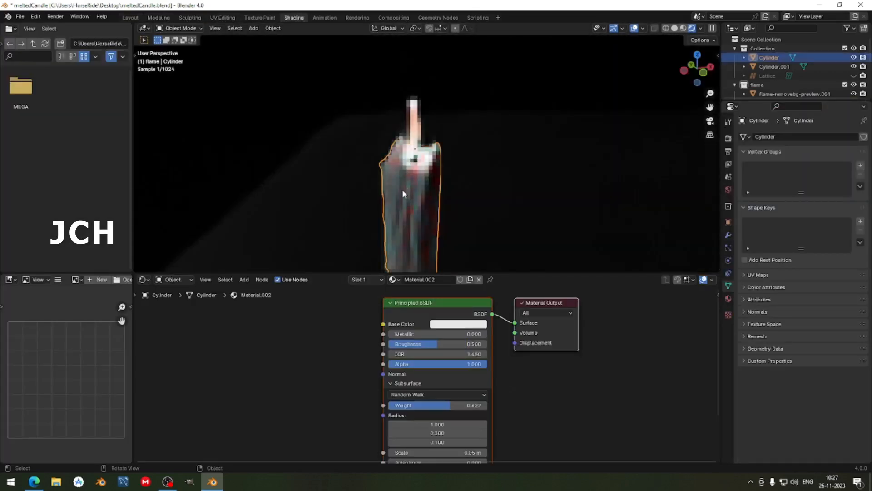
pyautogui.scroll(2, 439, 147)
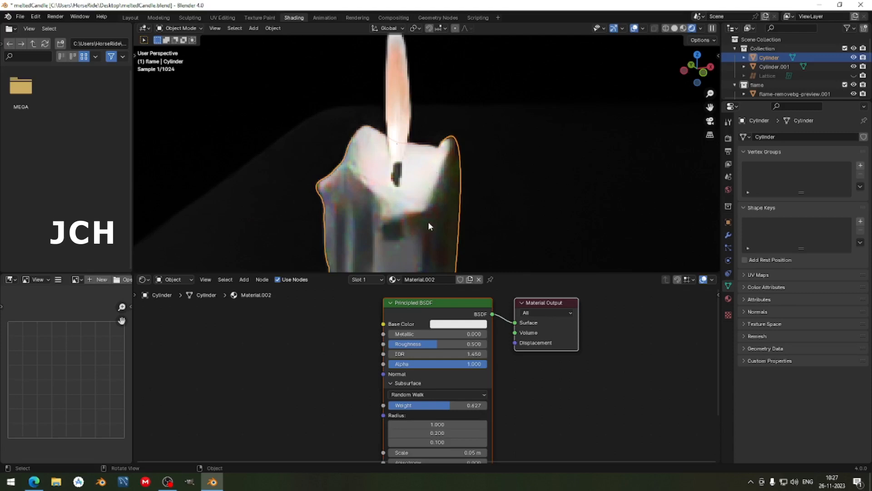
pyautogui.moveTo(499, 369); pyautogui.dragTo(508, 355, button='middle')
pyautogui.moveTo(456, 386); pyautogui.dragTo(465, 386)
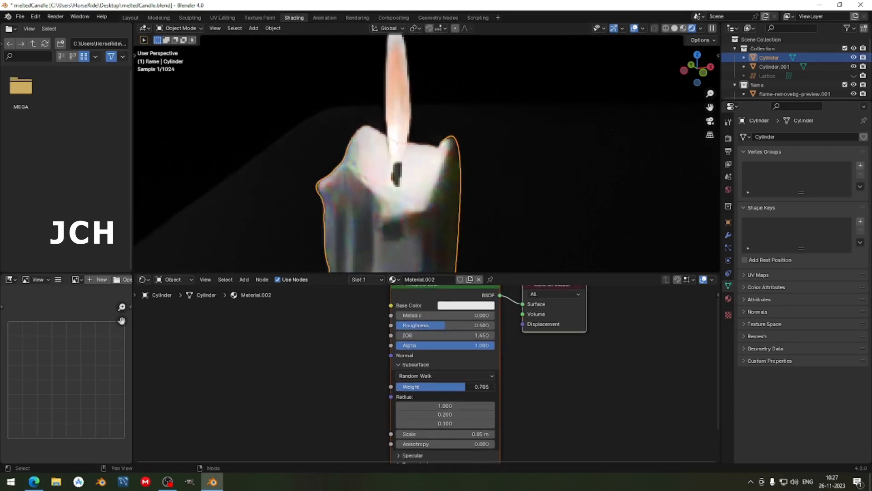
# - Set the first subsurface radius value of the candle material to 2.8 and inspect the candle's upper part
pyautogui.click(446, 406)
pyautogui.write('2')
pyautogui.press('Return')
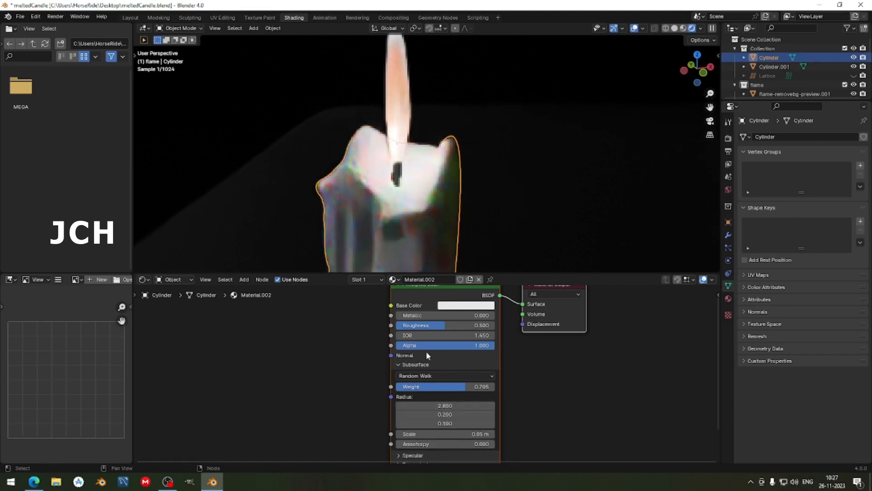
pyautogui.click(413, 213)
pyautogui.moveTo(413, 214); pyautogui.dragTo(410, 209, button='middle')
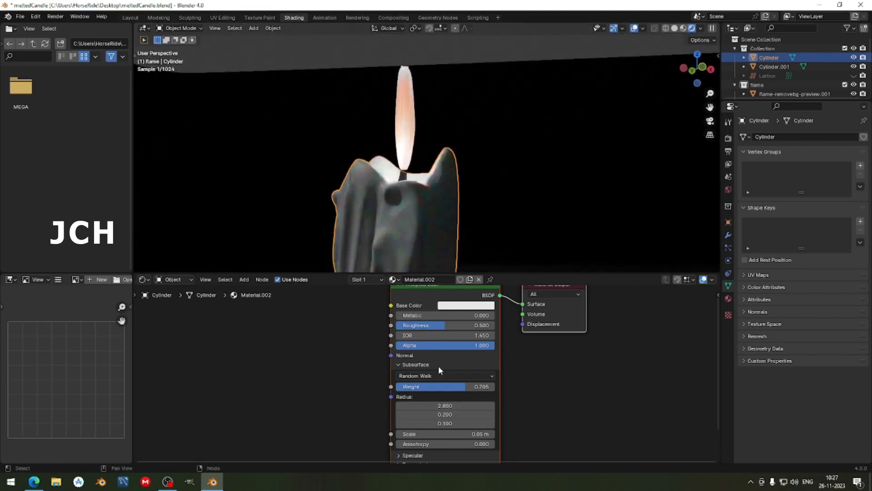
# - Set the second subsurface radius value of the candle material to 1.9 and the third to 0.9
pyautogui.doubleClick(444, 415)
pyautogui.write('2.6')
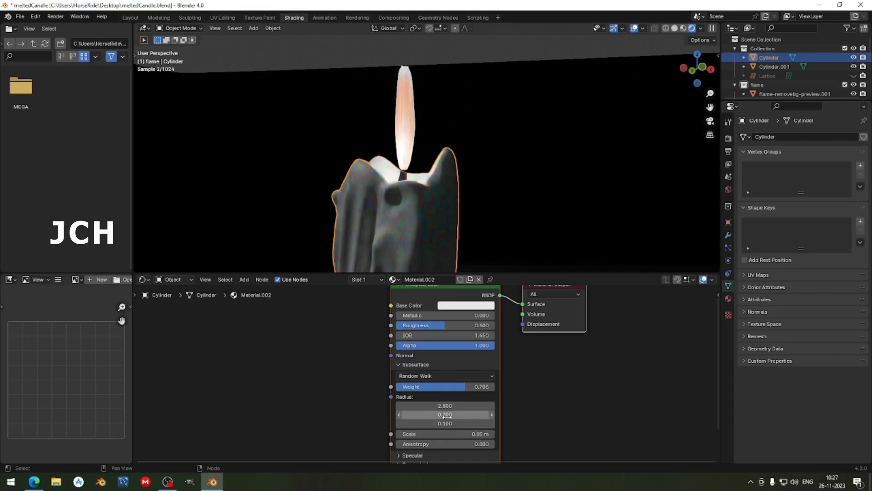
pyautogui.press('Return')
pyautogui.moveTo(445, 414); pyautogui.dragTo(465, 423)
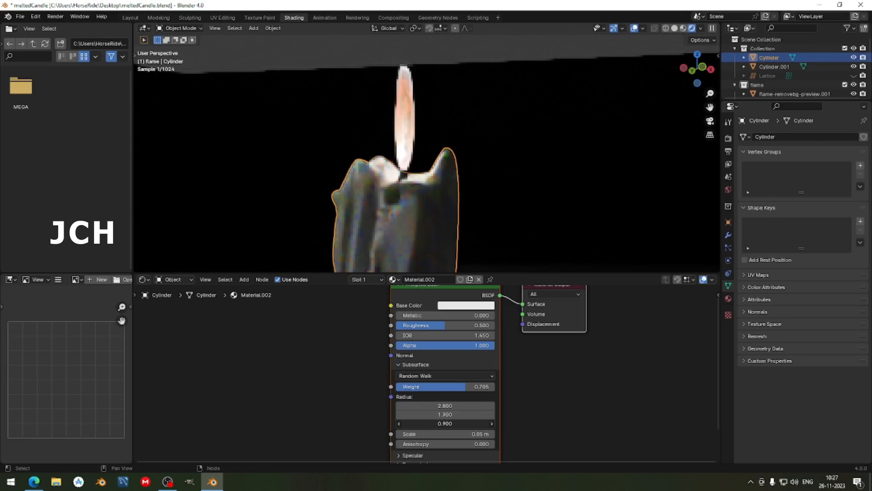
pyautogui.click(462, 416)
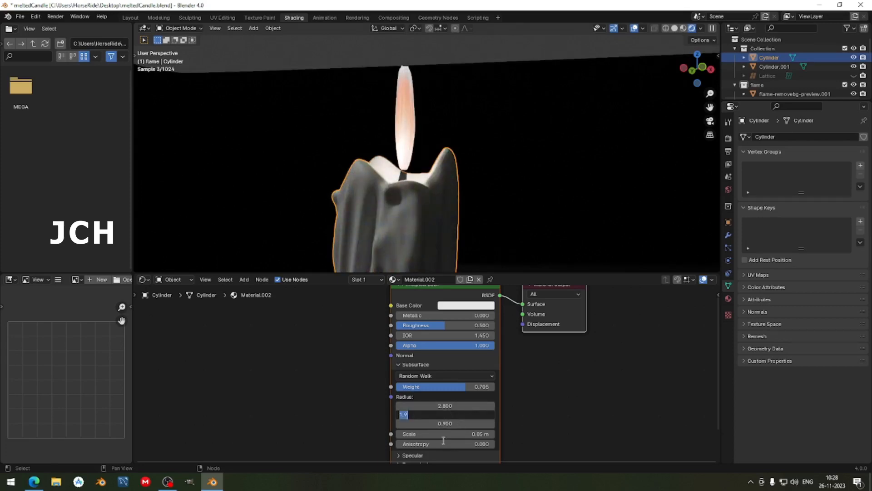
pyautogui.press('Return')
# - Set the candle material's subsurface scale to 0.75 m and its base color to a warm yellow with hue 0.116 and saturation 0.743
pyautogui.moveTo(444, 434)
pyautogui.mouseDown()
pyautogui.moveTo(474, 434)
pyautogui.moveTo(433, 433)
pyautogui.mouseUp()
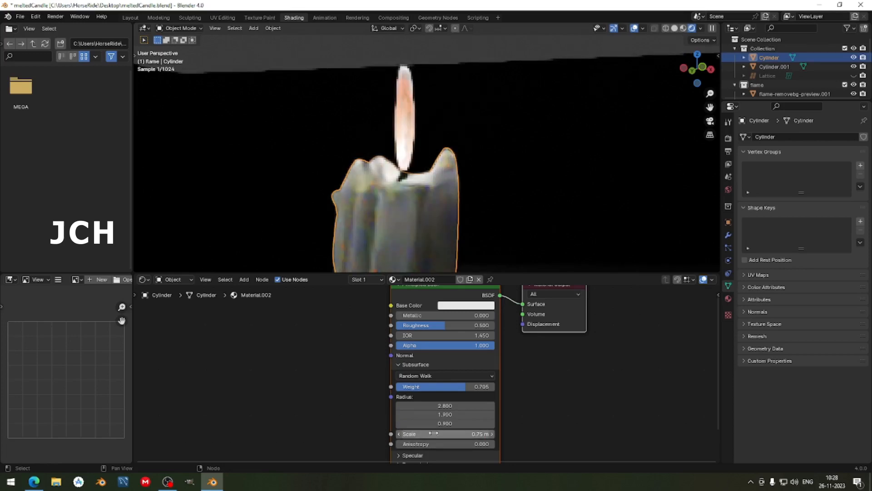
pyautogui.click(470, 306)
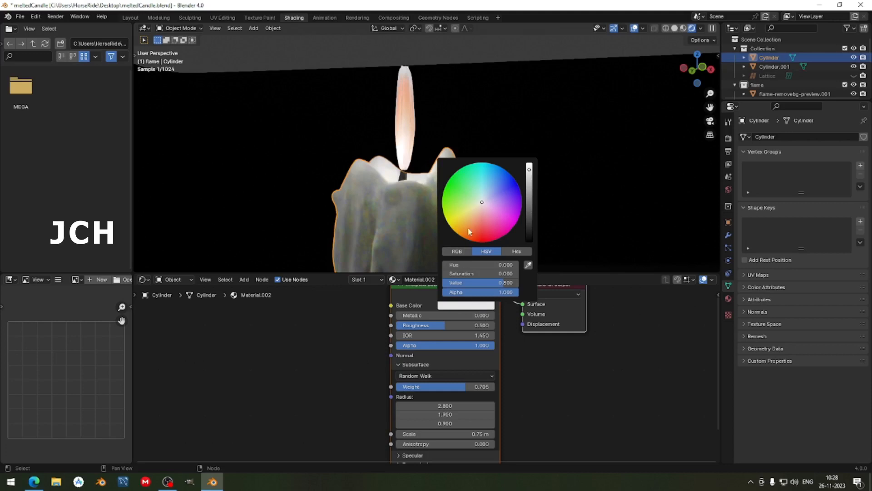
pyautogui.click(469, 214)
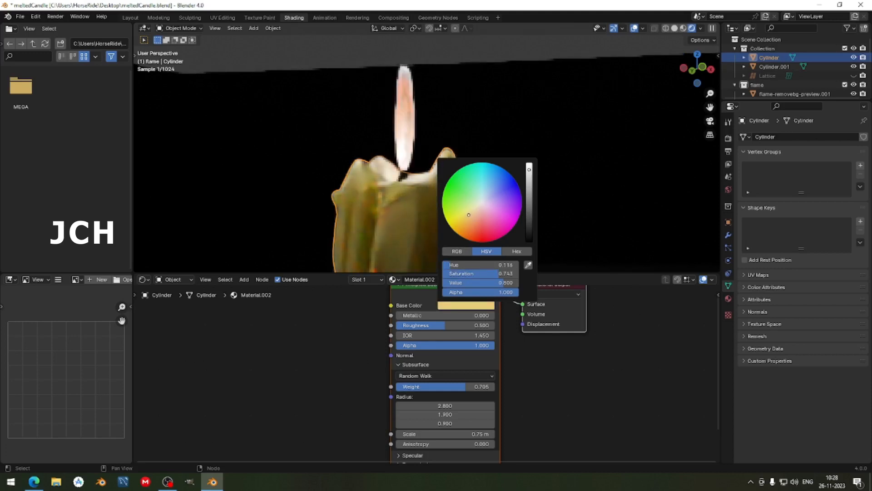
# - Change the candle material's base color to a saturated red and set its roughness to about 0.486
pyautogui.moveTo(468, 214); pyautogui.dragTo(485, 240)
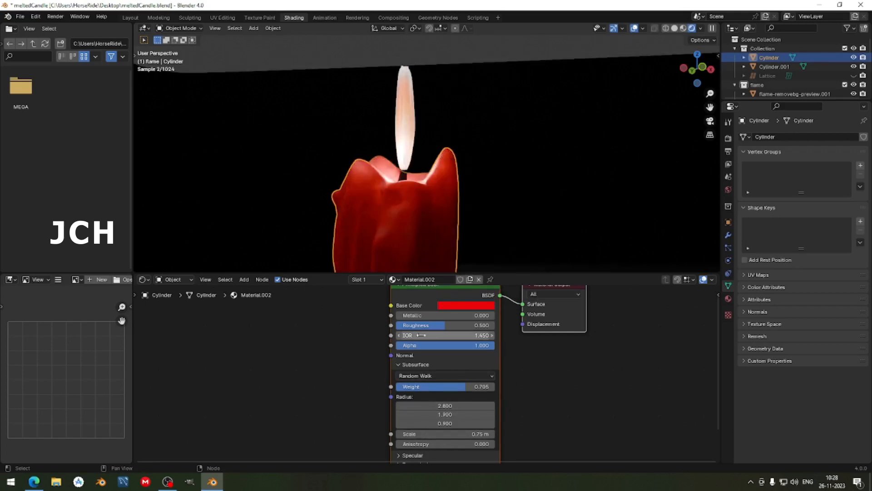
pyautogui.moveTo(443, 325); pyautogui.dragTo(442, 325)
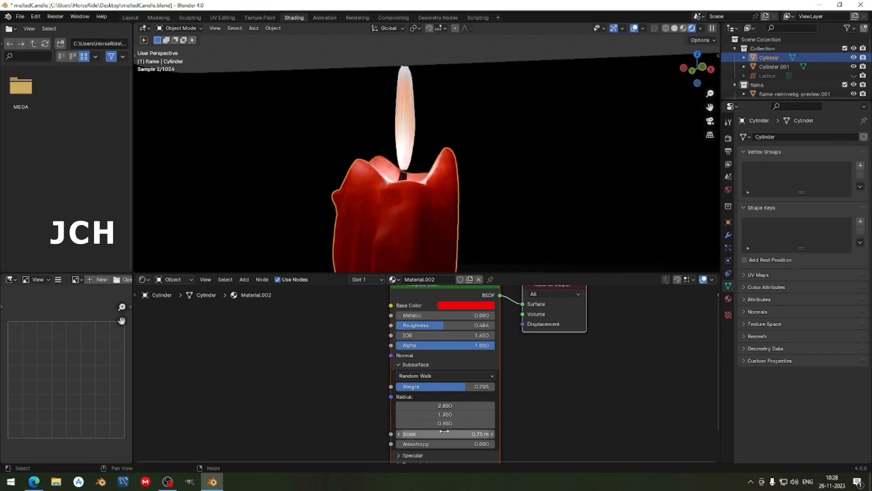
# - Raise the candle material's subsurface scale to 2.15 m and lower its first subsurface radius value to about 1.6
pyautogui.moveTo(445, 434); pyautogui.dragTo(449, 434)
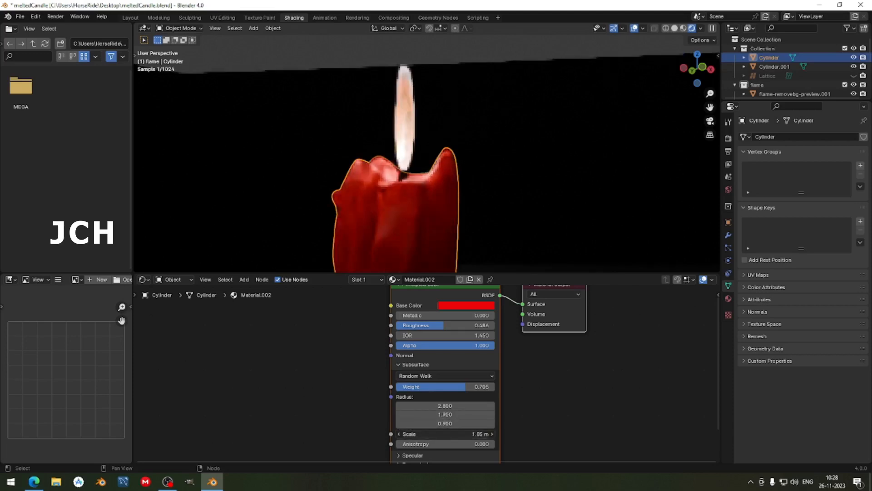
pyautogui.moveTo(467, 215); pyautogui.dragTo(470, 185, button='middle')
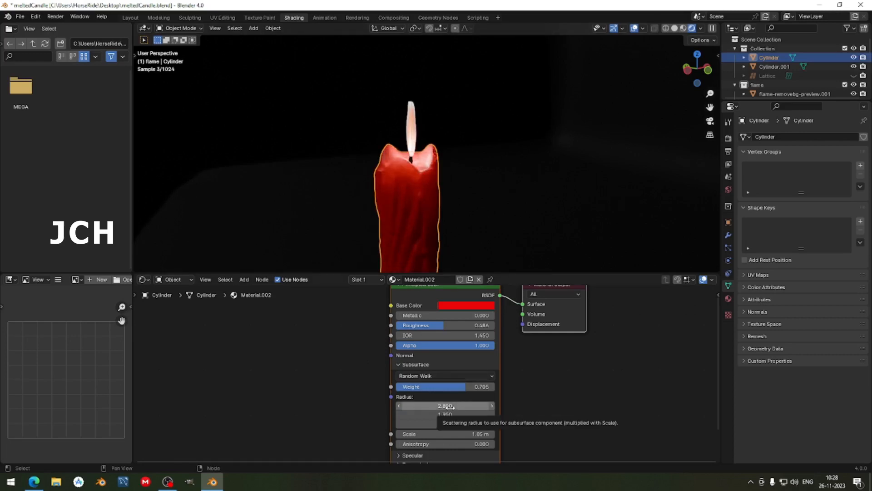
pyautogui.moveTo(448, 433); pyautogui.dragTo(482, 433)
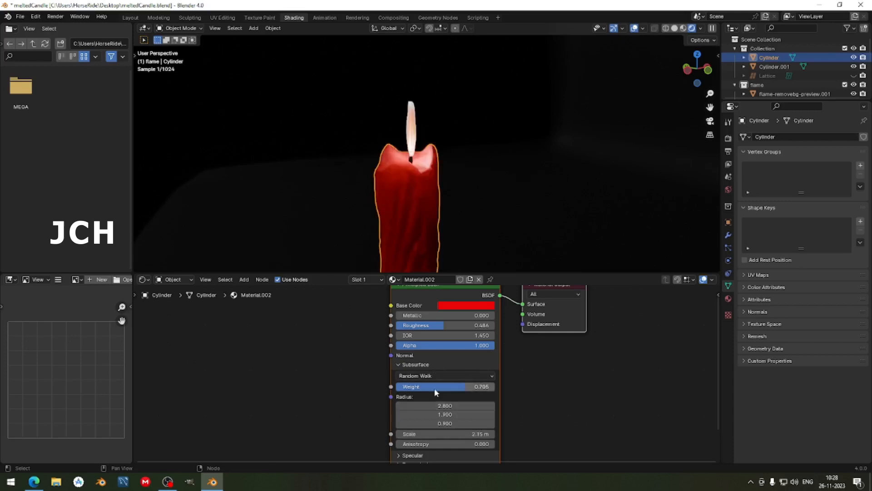
pyautogui.moveTo(445, 406); pyautogui.dragTo(420, 406)
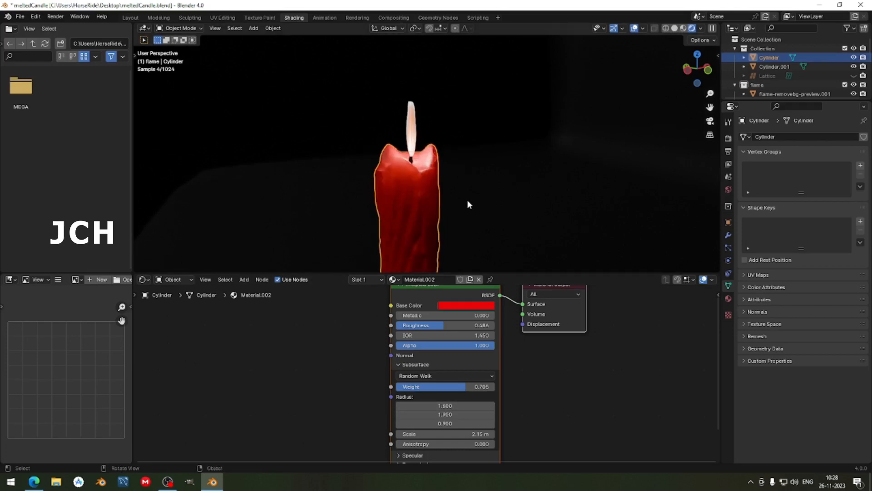
# - Inspect the red candle without its selection outline and from another angle, and display its material properties
pyautogui.click(468, 201)
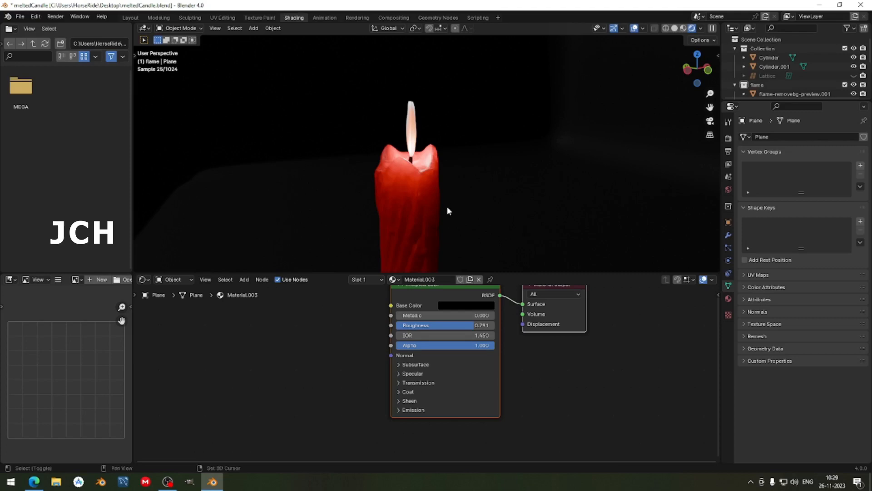
pyautogui.moveTo(447, 206)
pyautogui.mouseDown(button='middle')
pyautogui.moveTo(424, 150)
pyautogui.moveTo(398, 190)
pyautogui.moveTo(412, 190)
pyautogui.moveTo(376, 191)
pyautogui.moveTo(450, 216)
pyautogui.mouseUp(button='middle')
pyautogui.click(397, 187)
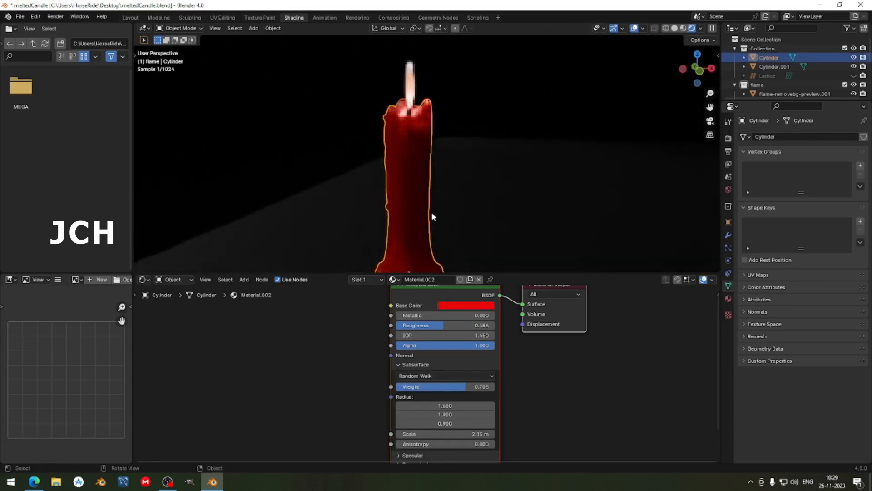
pyautogui.click(728, 298)
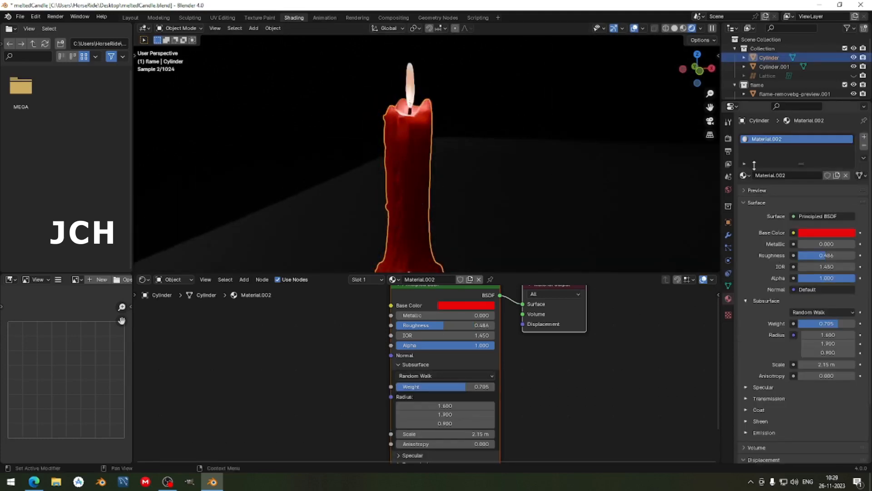
# - Select the Sun light in the Studio collection and try strengths of 1.3 and 1.5
pyautogui.scroll(-5, 772, 73)
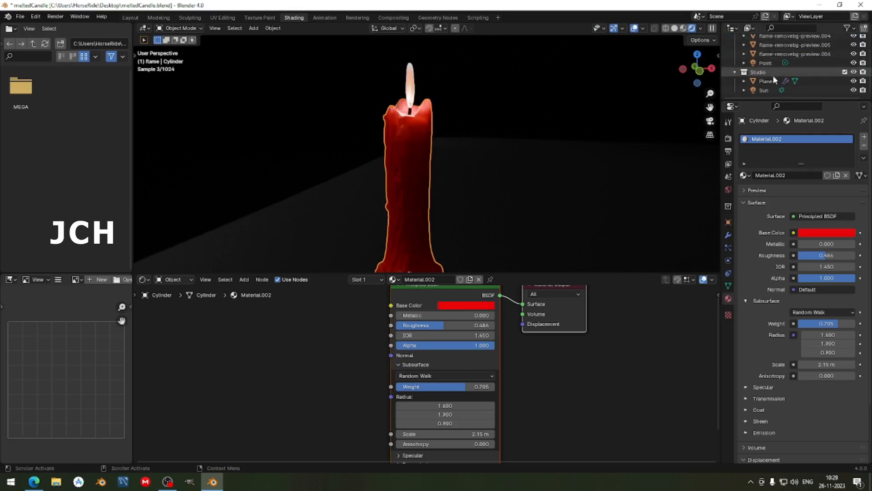
pyautogui.click(768, 90)
pyautogui.click(836, 199)
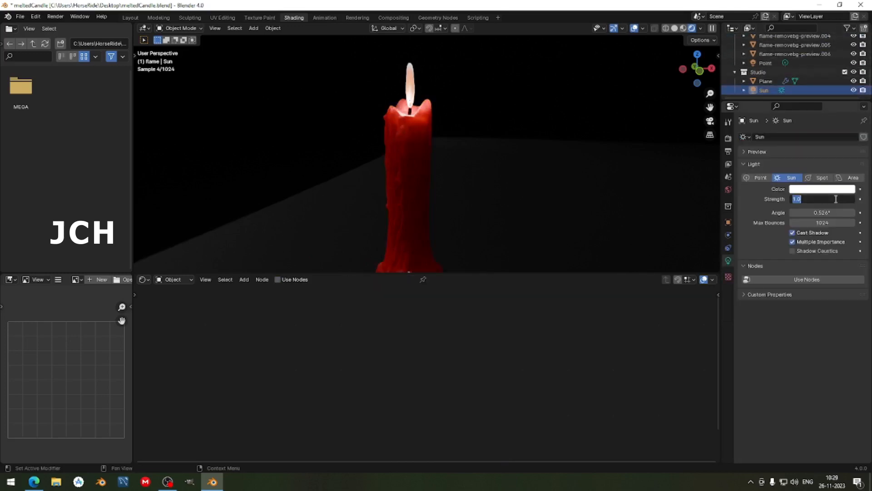
pyautogui.write('1.3')
pyautogui.press('Return')
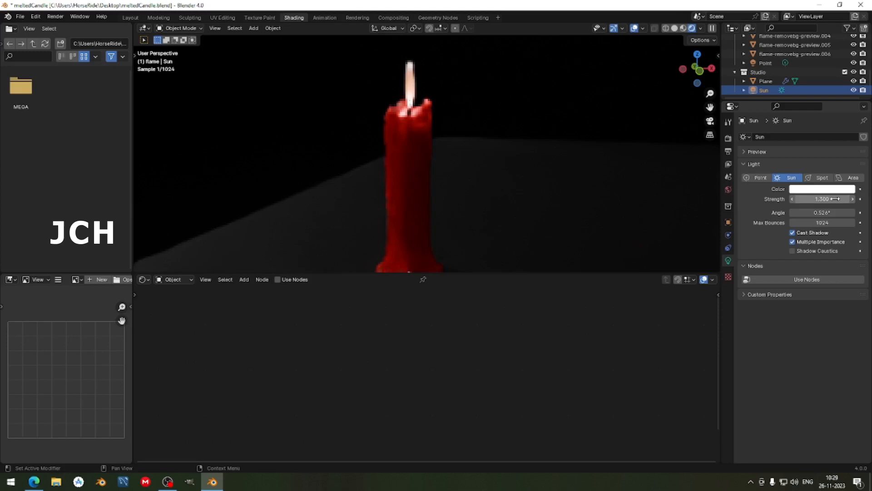
pyautogui.click(836, 199)
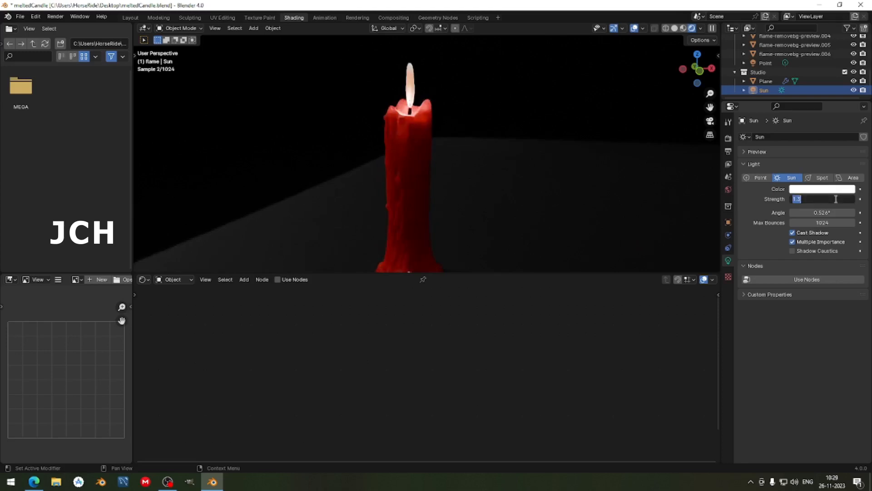
pyautogui.write('1.5')
pyautogui.press('Return')
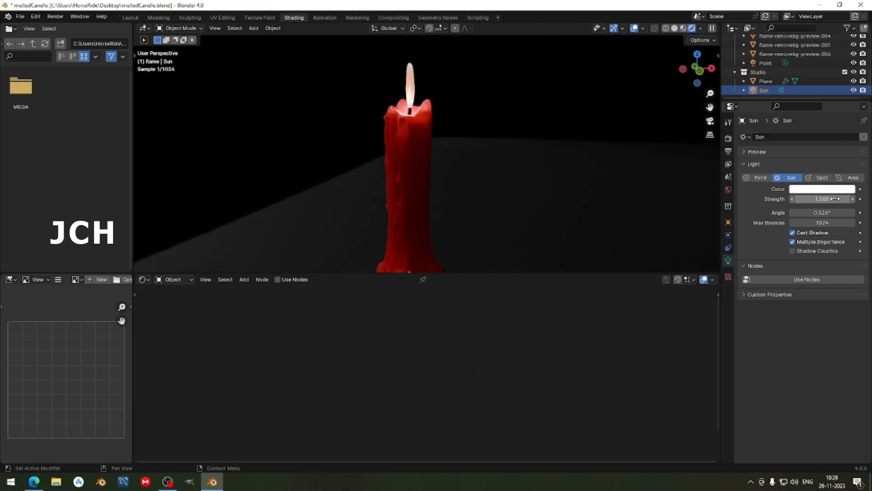
# - Try stronger values of 2 and 3 for the Sun light's strength
pyautogui.click(835, 199)
pyautogui.write('2')
pyautogui.press('Return')
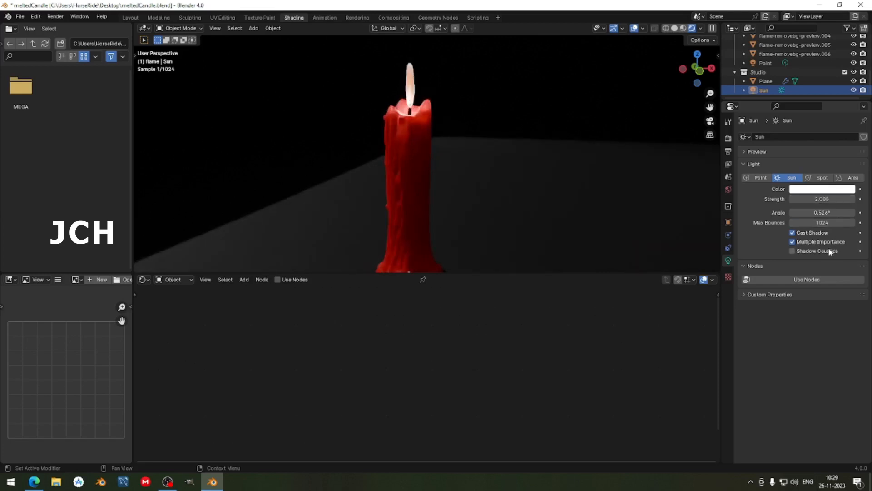
pyautogui.click(821, 200)
pyautogui.write('3')
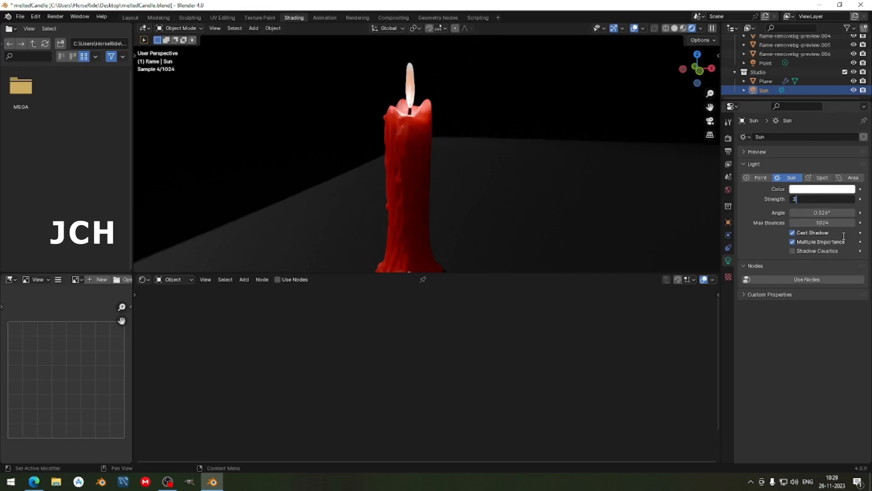
pyautogui.press('Return')
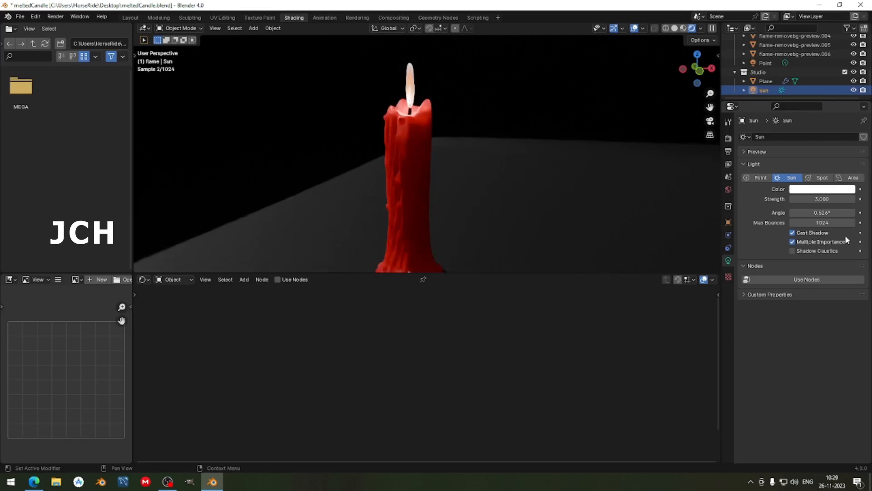
# - Reduce the Sun light's strength to 2 and return it to 1
pyautogui.click(832, 199)
pyautogui.write('2')
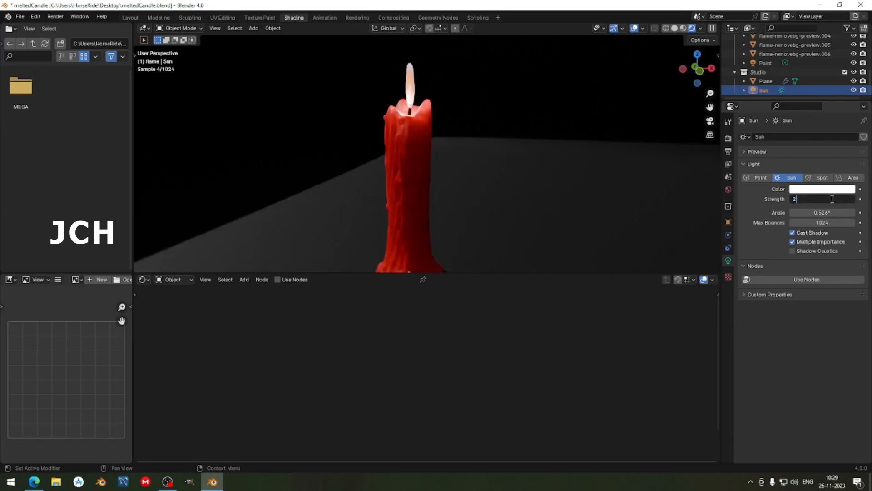
pyautogui.press('Return')
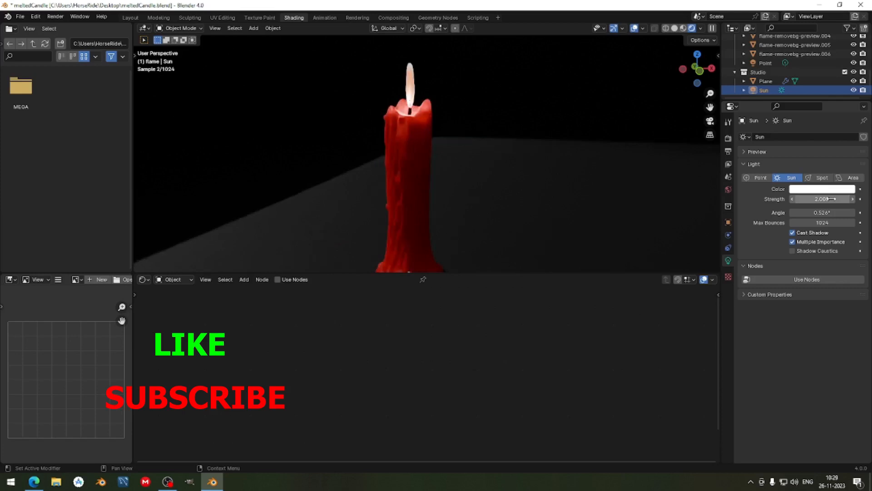
pyautogui.click(832, 199)
pyautogui.write('1')
pyautogui.press('Return')
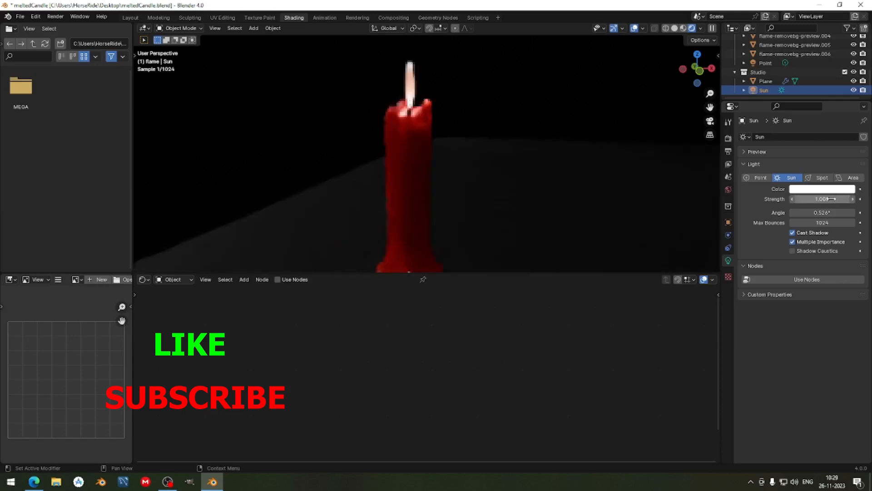